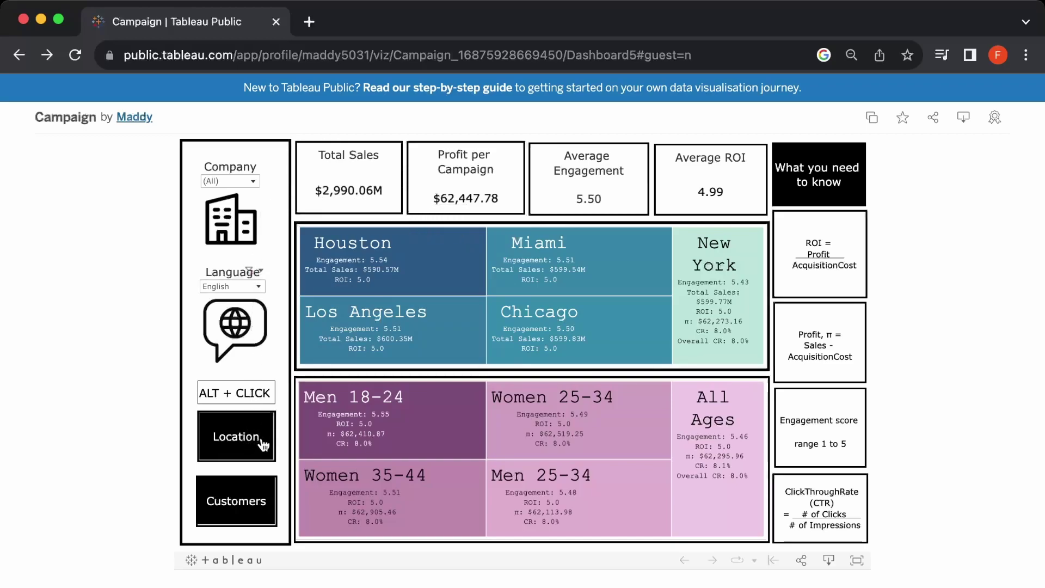
Switch the dashboard's upper treemap from locations to channels and the lower one from target audiences to customer segments.
mouse_move(522, 436)
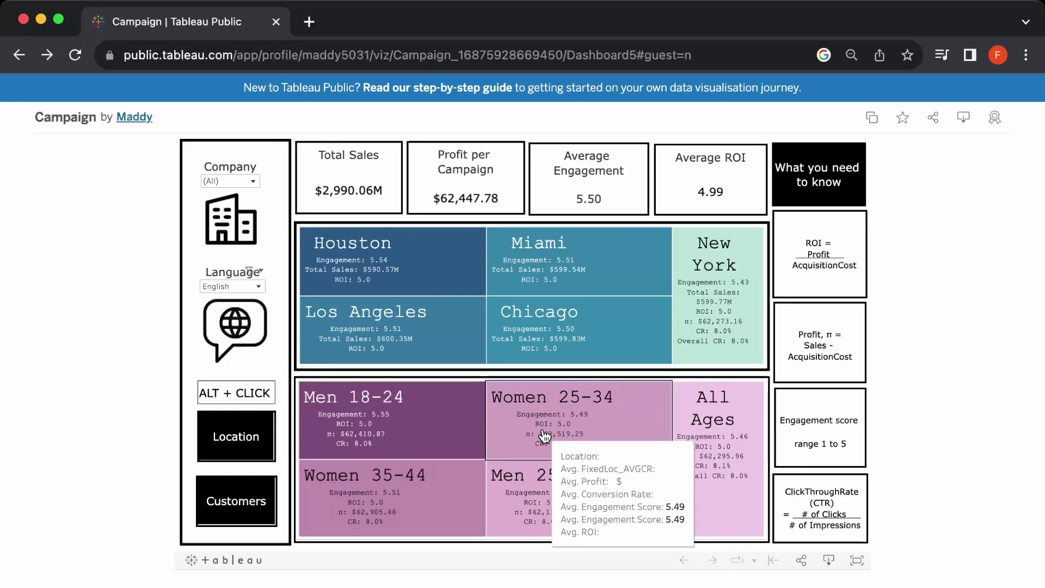
mouse_move(536, 332)
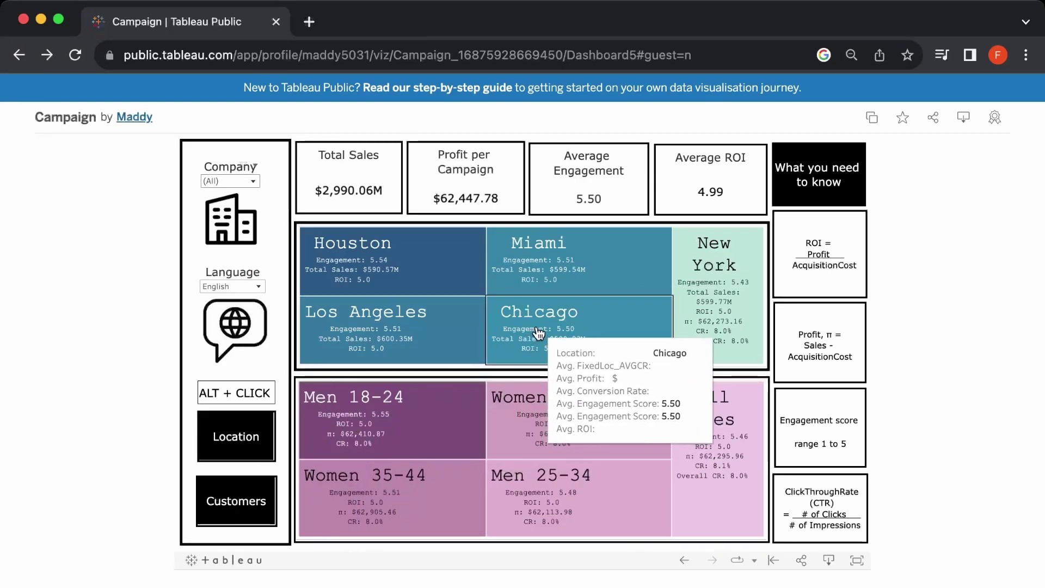
mouse_move(440, 292)
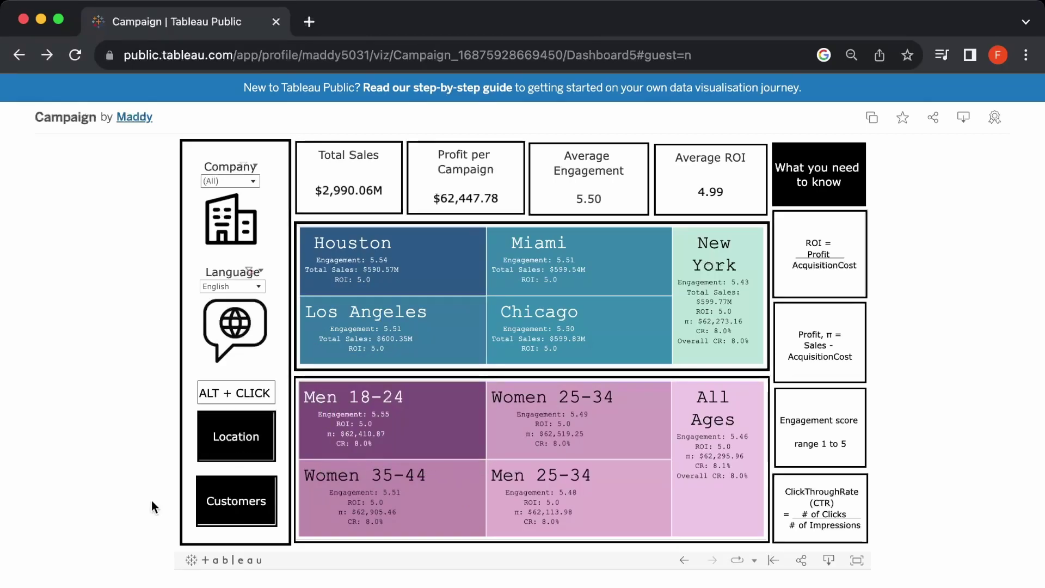
mouse_move(399, 281)
left_click(254, 437)
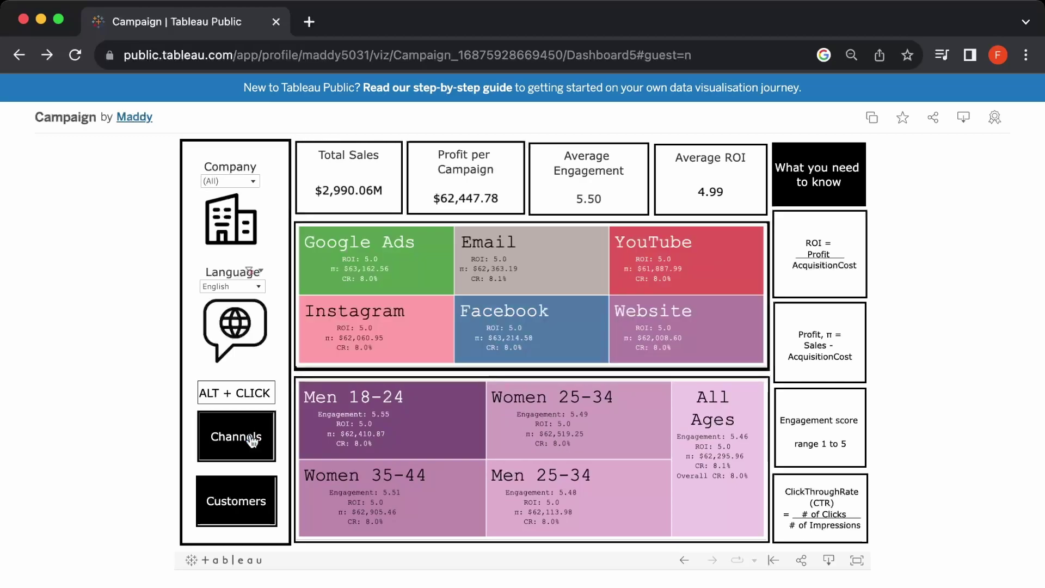
left_click(240, 501)
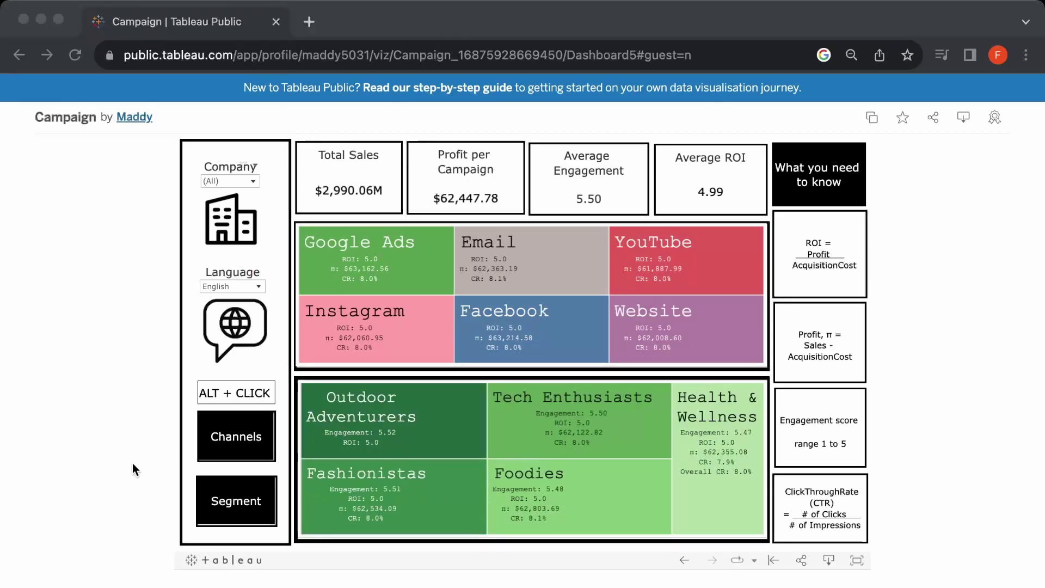
Filter the dashboard to the company DataTech Solutions and toggle the upper treemap away from channels.
left_click(255, 185)
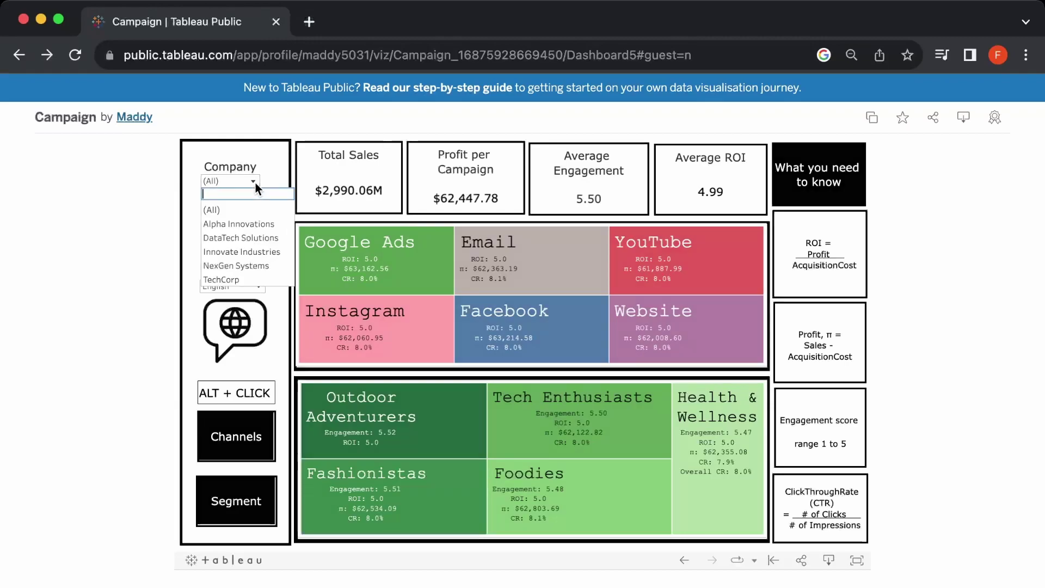
left_click(248, 238)
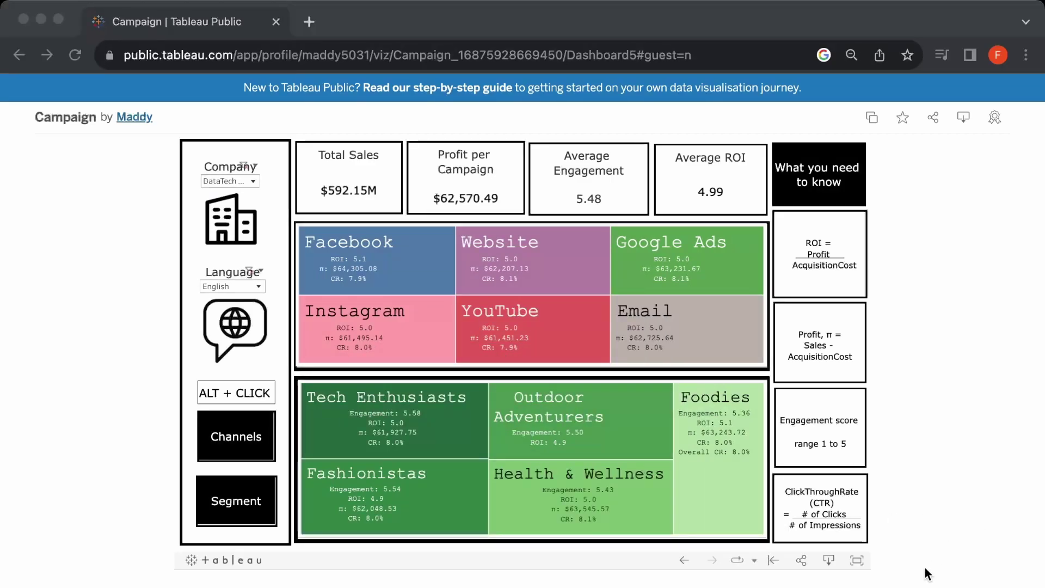
left_click(161, 562)
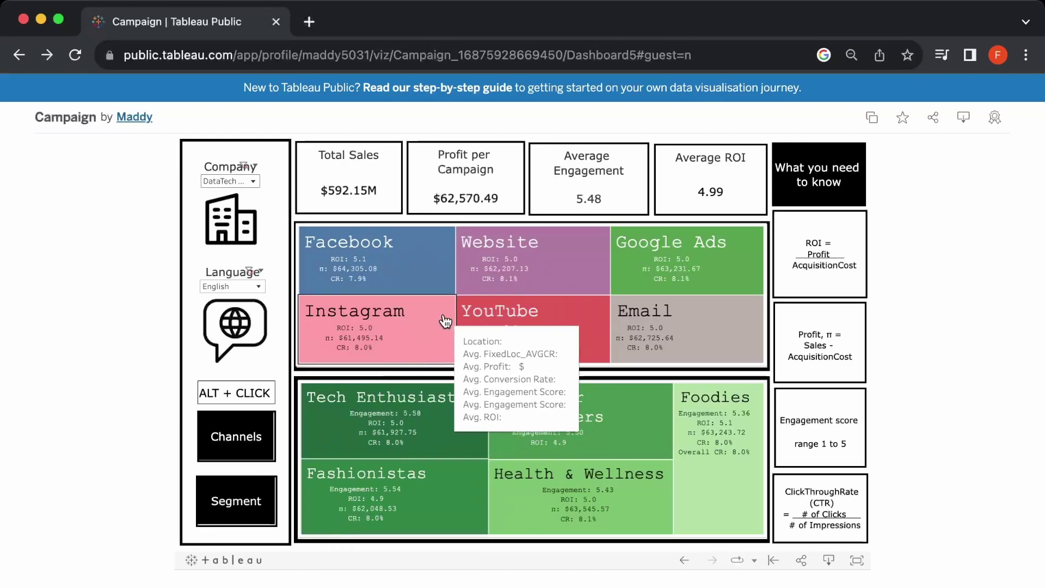
left_click(243, 445)
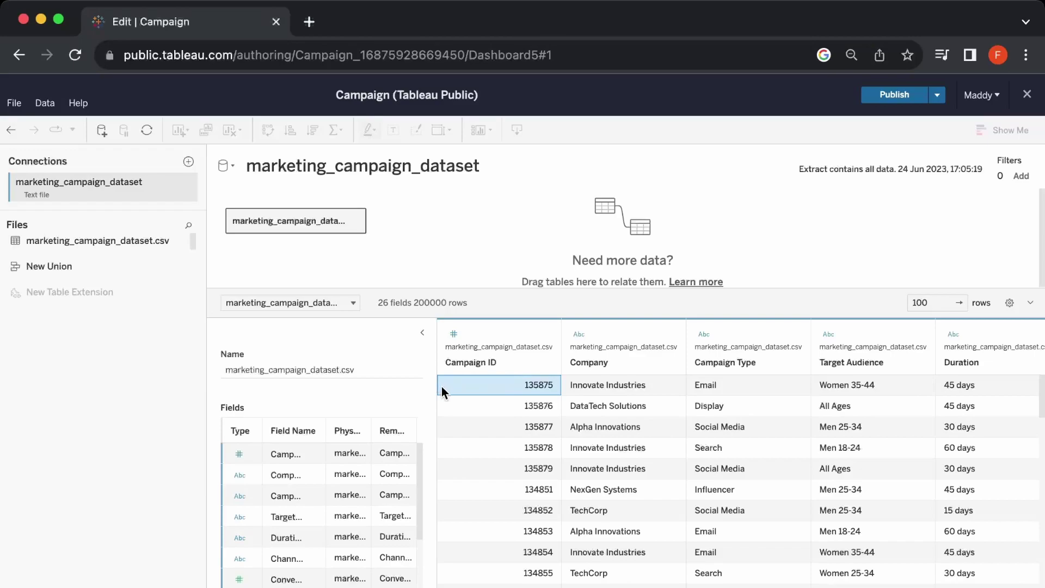
Examine the columns of the marketing_campaign_dataset source along its first row, from Campaign ID past Language.
key("Right")
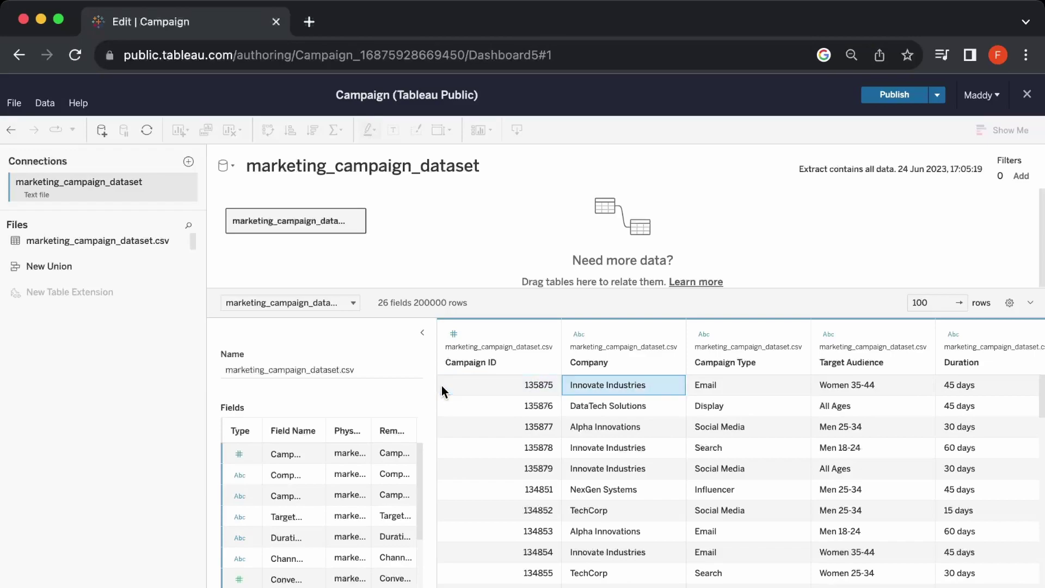
key("Right")
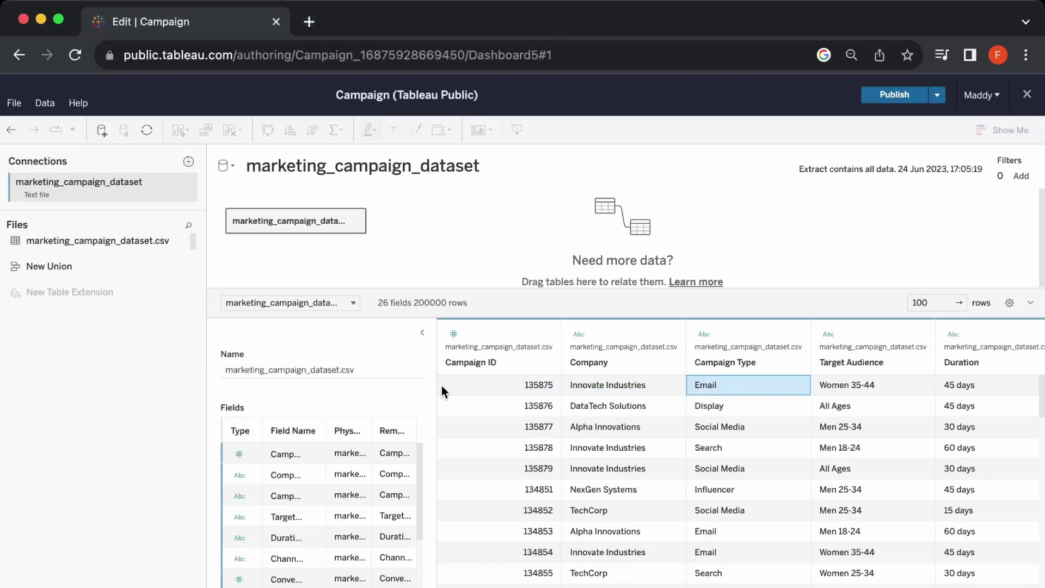
key("Right")
key("Right")
key("Right")
key("Right")
key("Right")
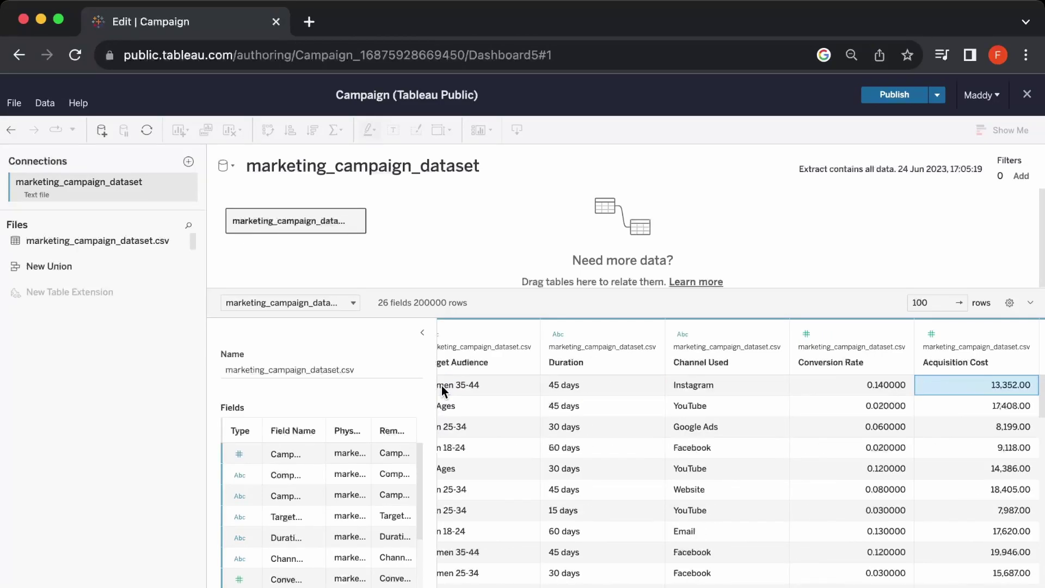
key("Right")
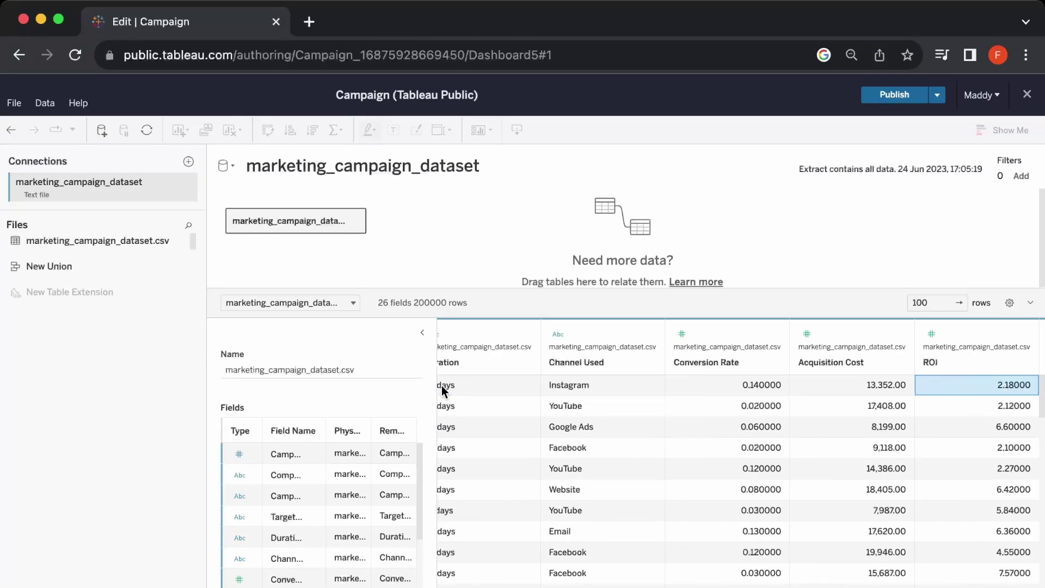
left_click(684, 383)
key("Right")
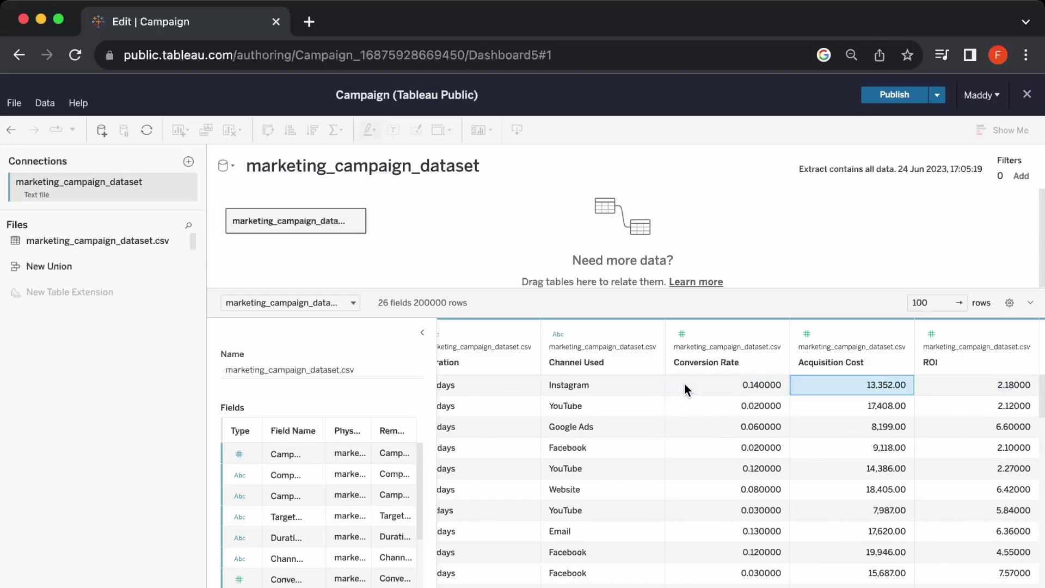
key("Right")
key("Right")
key("Right")
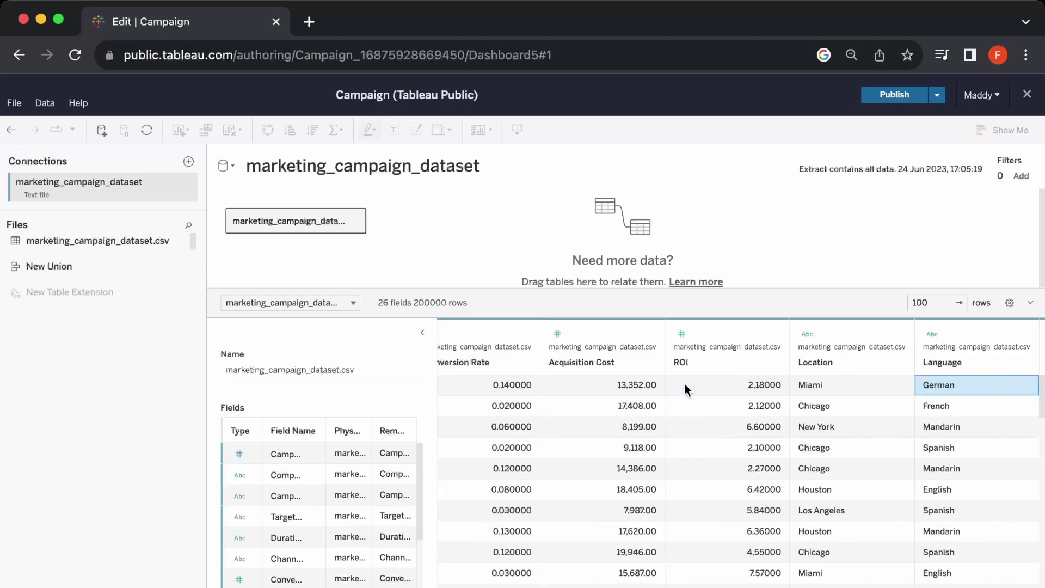
key("Right")
key("Right")
key("Right")
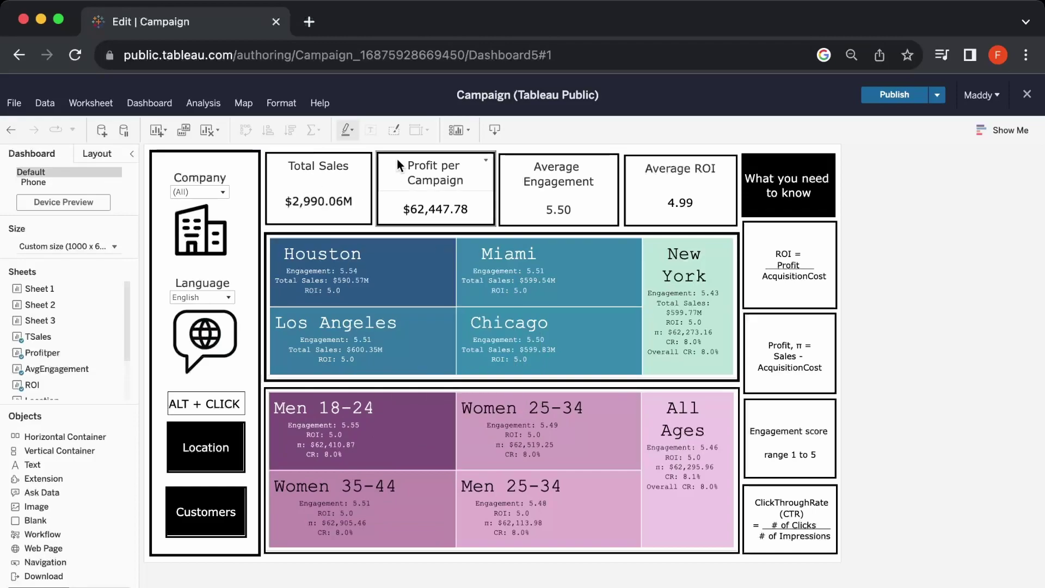
Examine the Total Sales, Profit per Campaign, Average Engagement and Average ROI cards on the Campaign dashboard.
left_click(421, 173)
left_click(569, 197)
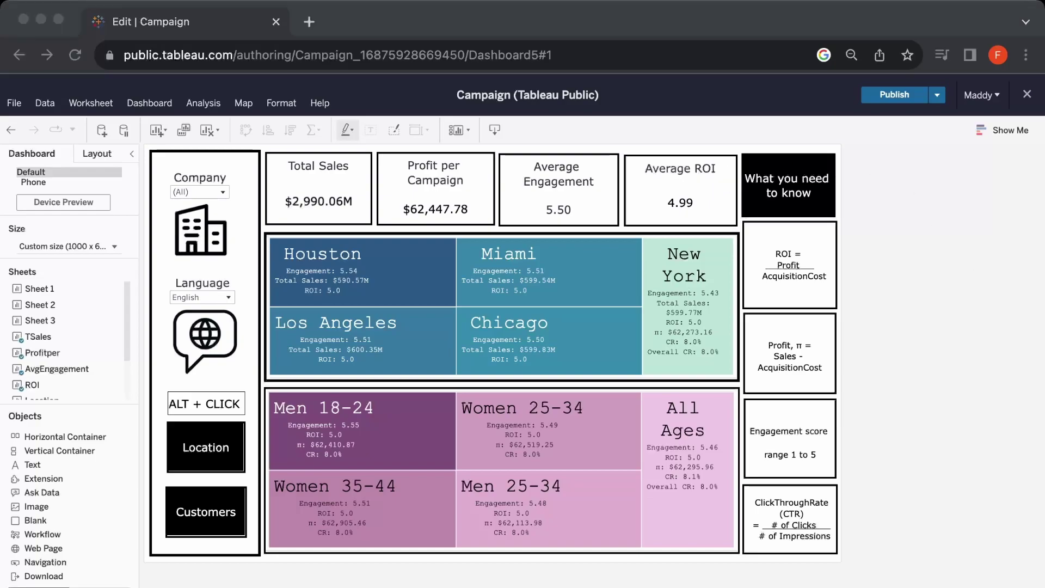
mouse_move(332, 191)
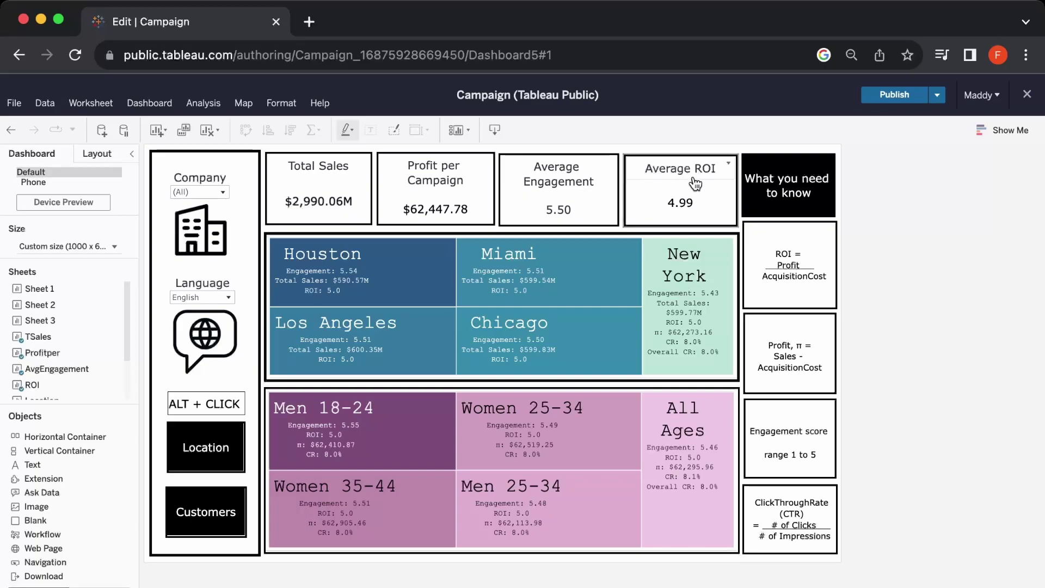
mouse_move(446, 202)
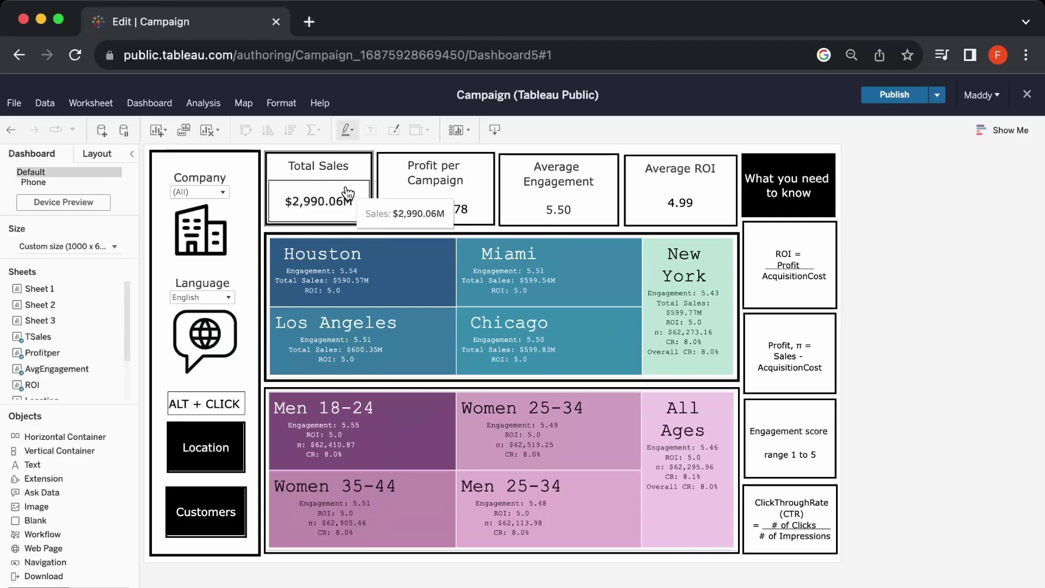
mouse_move(672, 197)
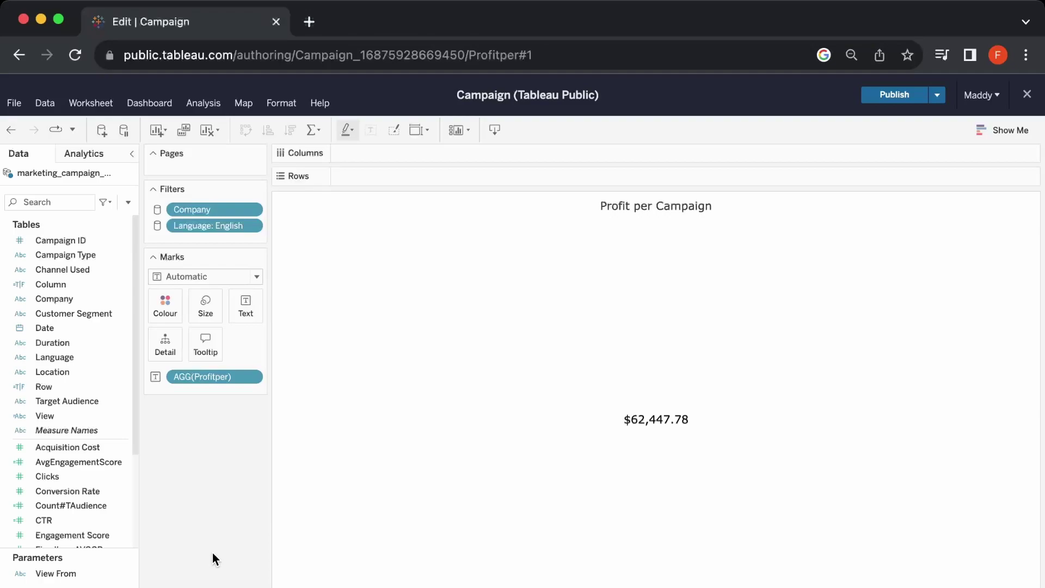
Review the formula of the Profit calculated field from the Profitper worksheet and close it unchanged.
left_click_drag(134, 441, 136, 534)
left_click(125, 462)
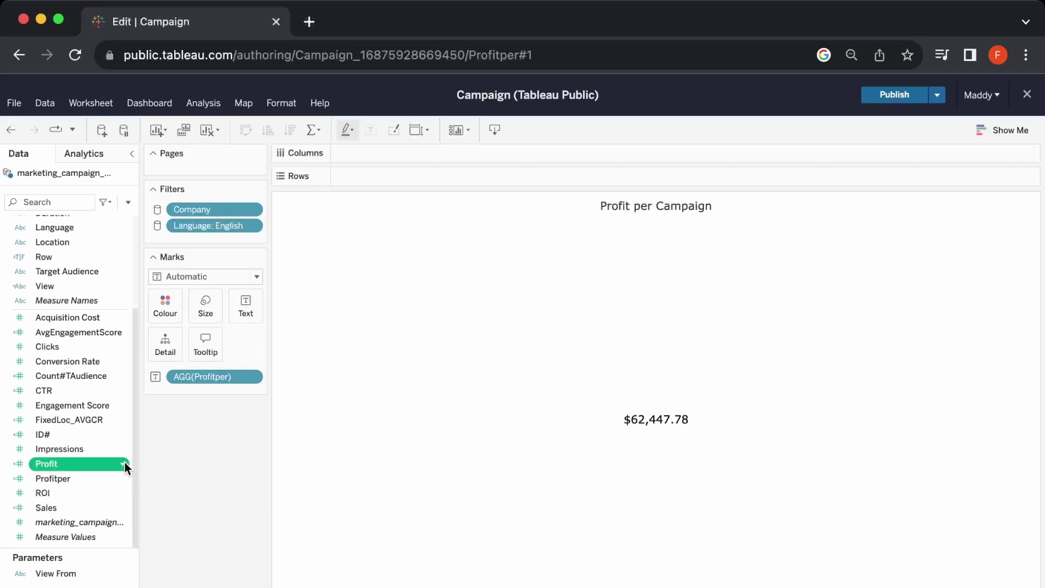
right_click(125, 462)
left_click(59, 226)
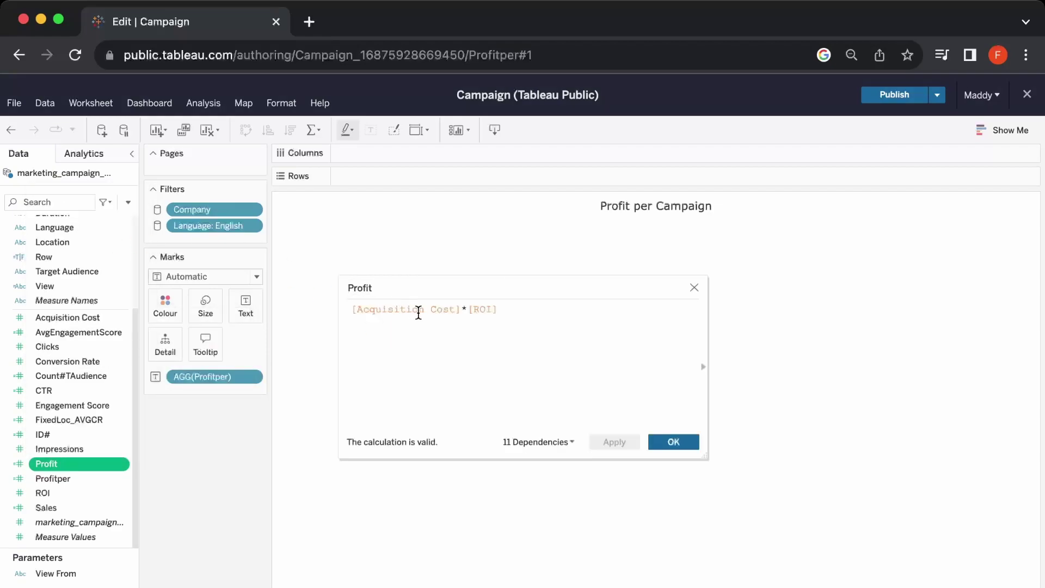
left_click(687, 441)
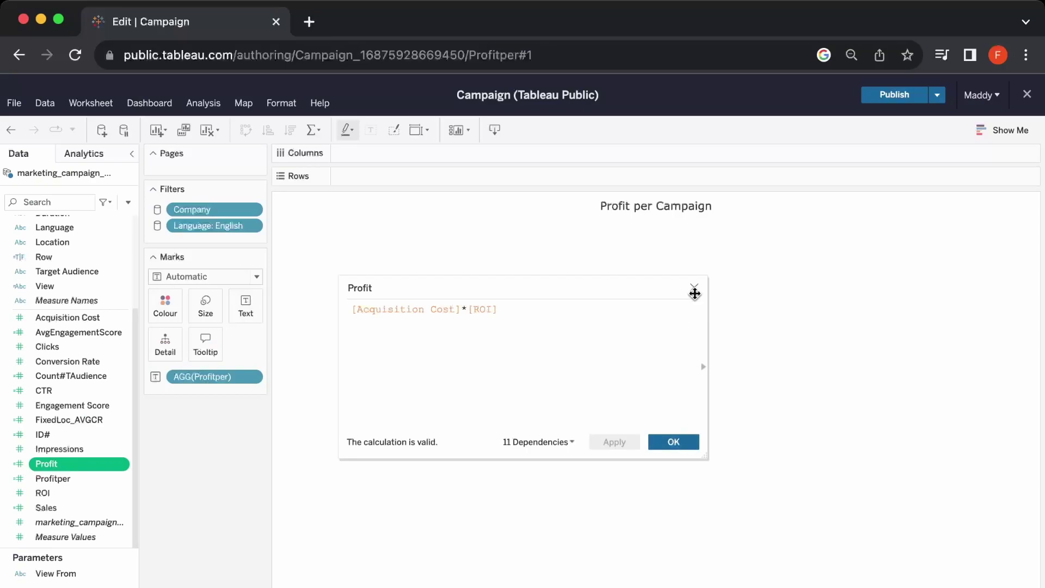
Review the formula of the Profitper calculated field and close it unchanged.
left_click(120, 479)
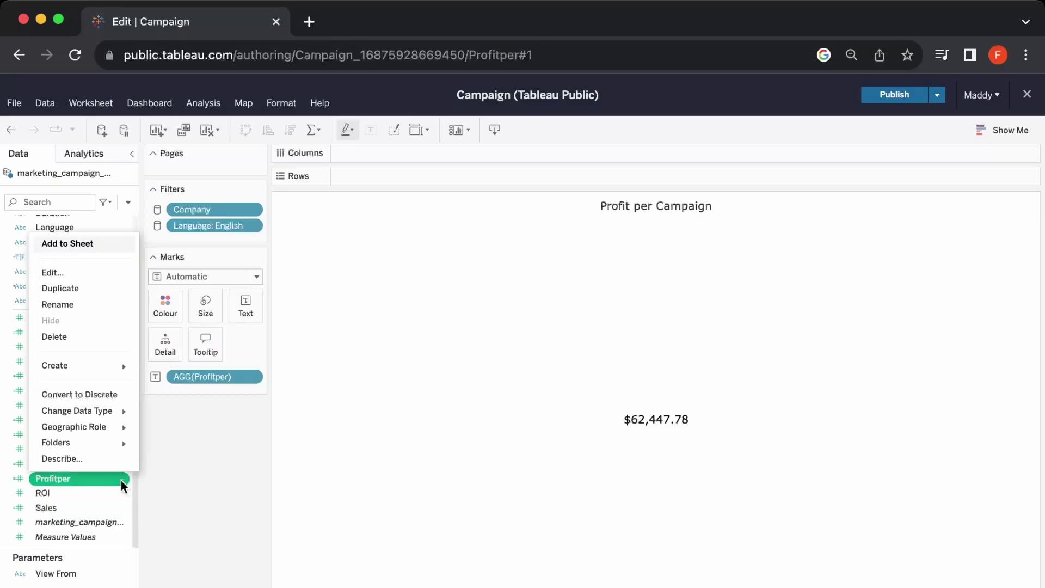
left_click(102, 273)
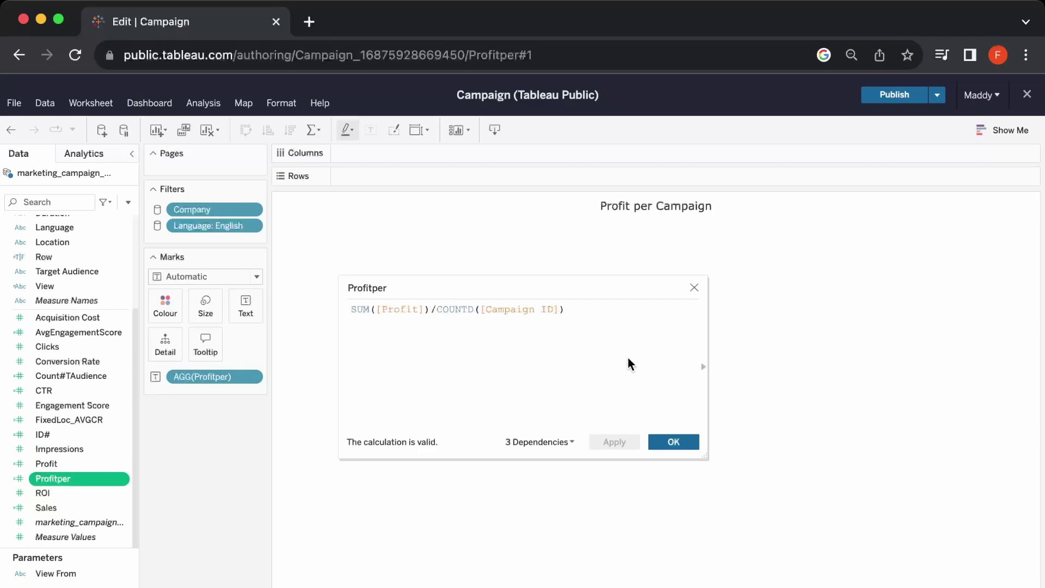
left_click(692, 442)
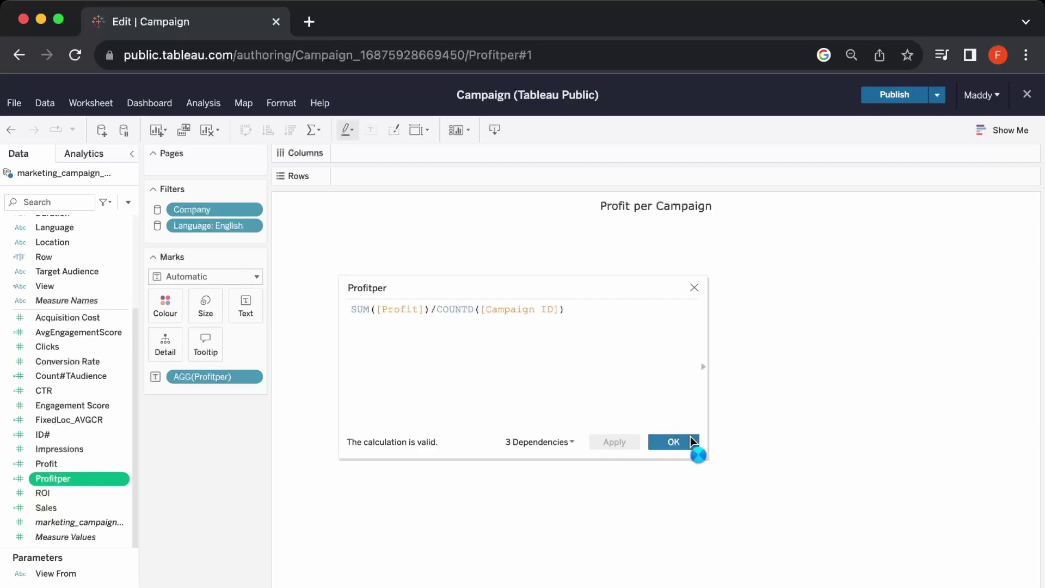
Open the ROI worksheet and inspect which aggregation the ROI measure on the marks card uses.
left_click(240, 569)
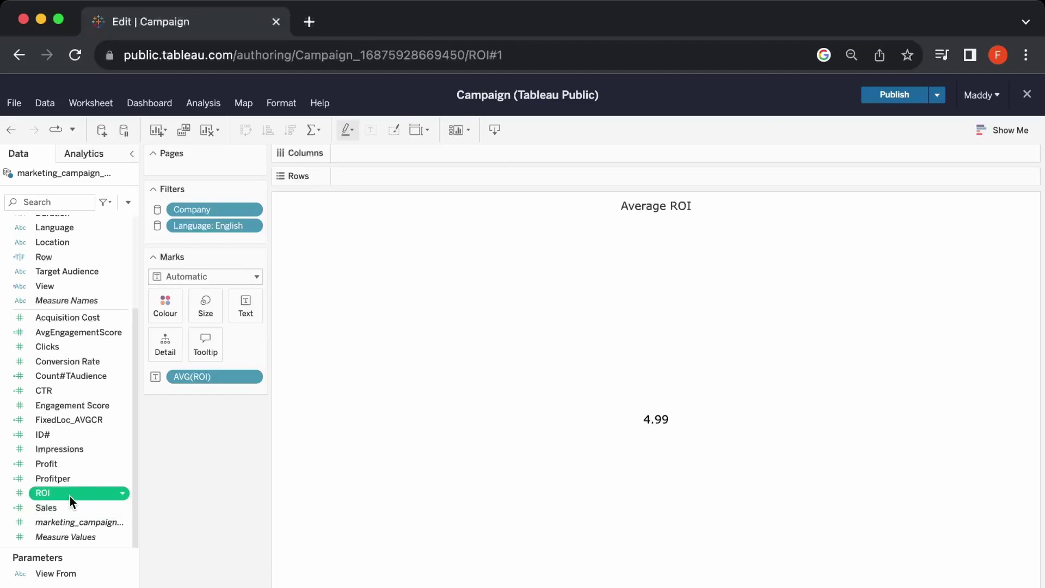
left_click(256, 377)
scroll(277, 337, "down", 1)
mouse_move(303, 259)
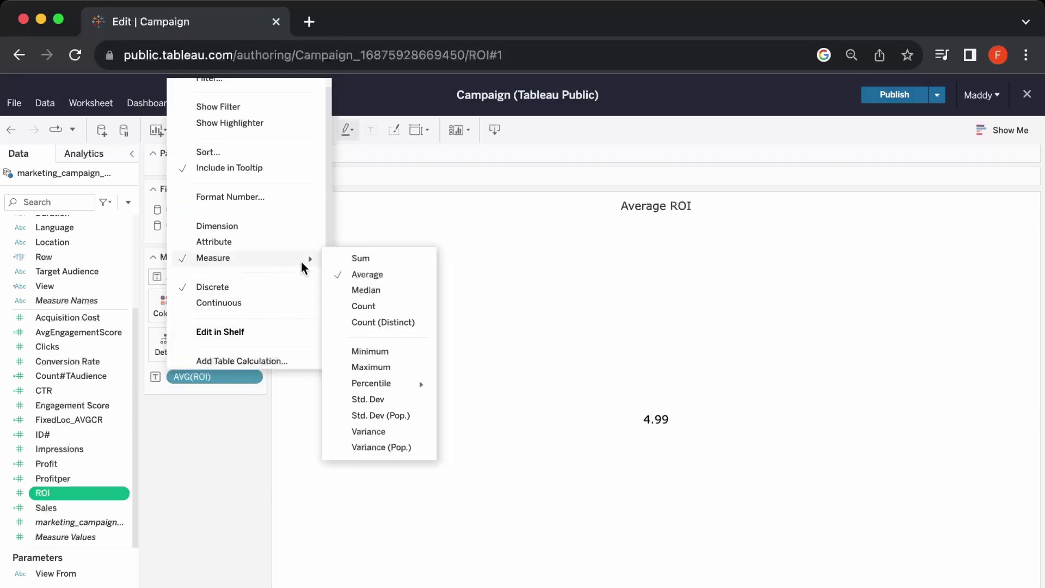
left_click(295, 197)
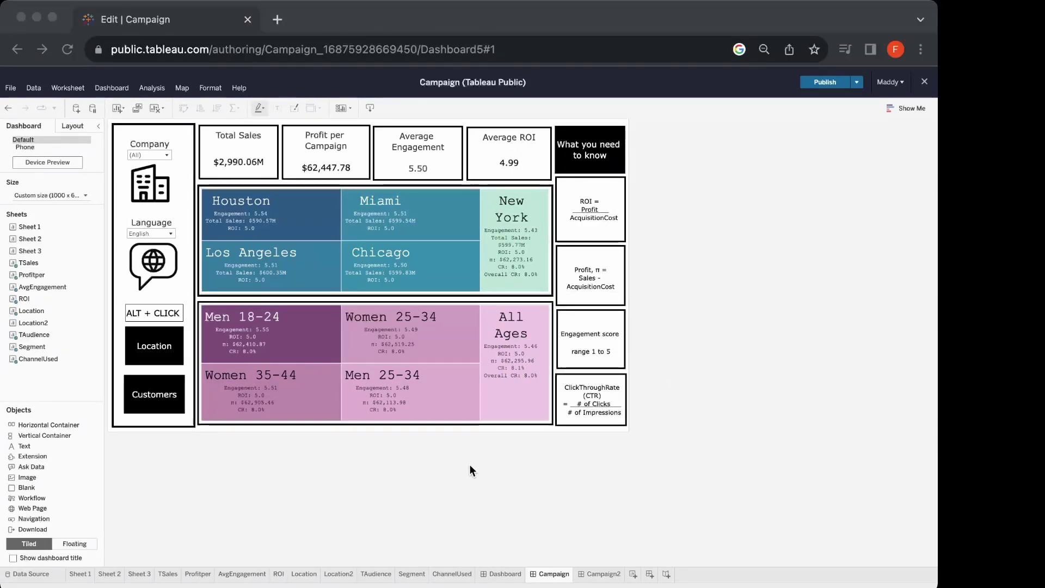
On the Campaign dashboard, switch the lower treemap to customer segments and toggle the upper location treemap.
left_click(210, 492)
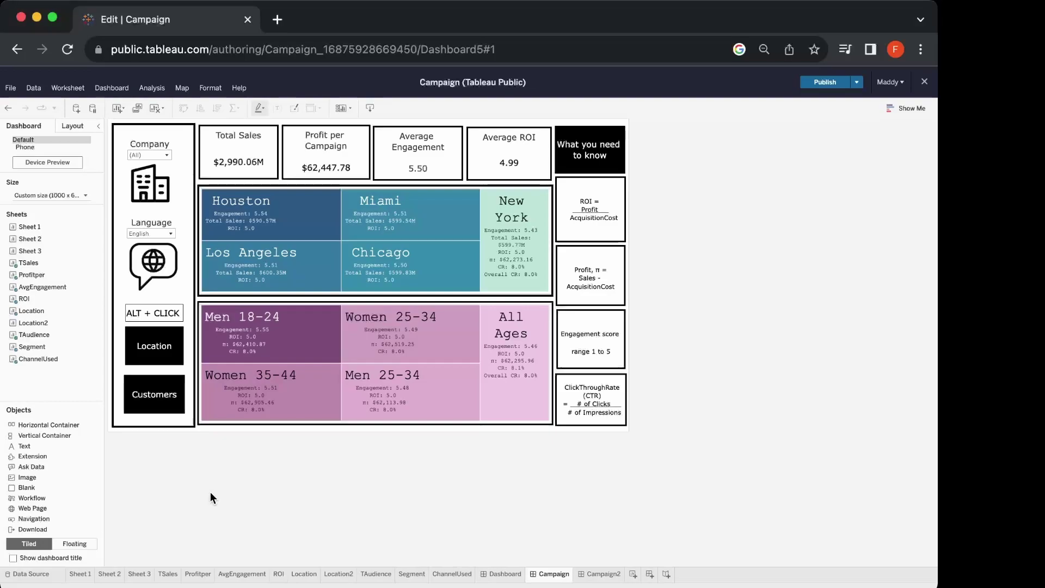
mouse_move(272, 281)
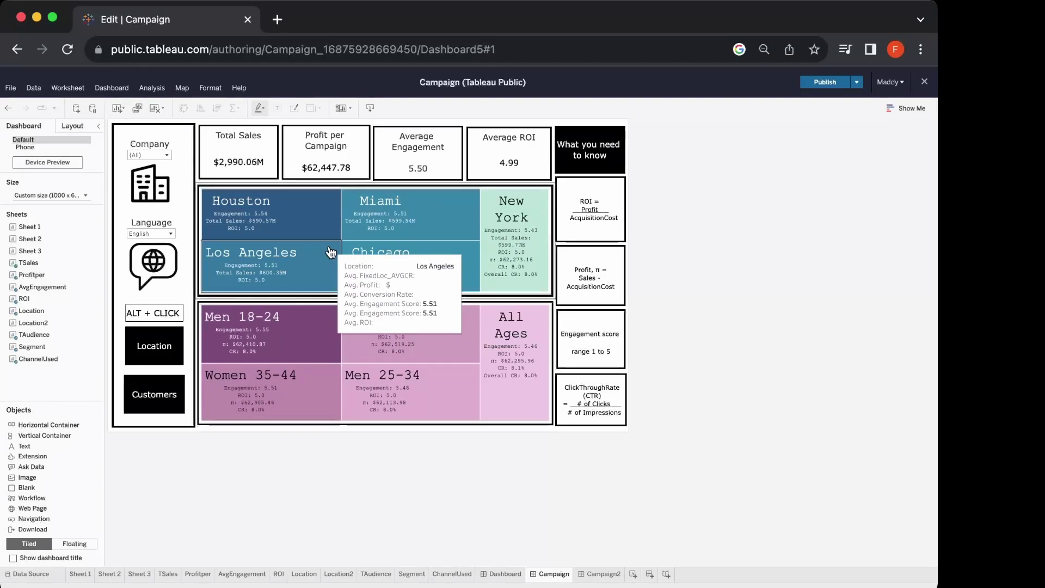
left_click(166, 399)
left_click(167, 400, "alt")
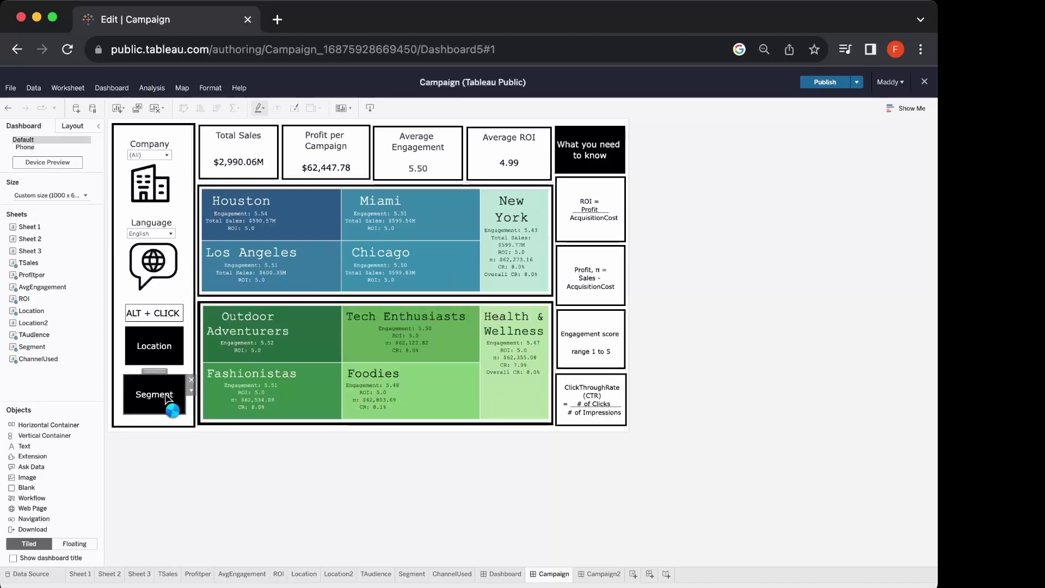
left_click(166, 347, "alt")
double_click(166, 348)
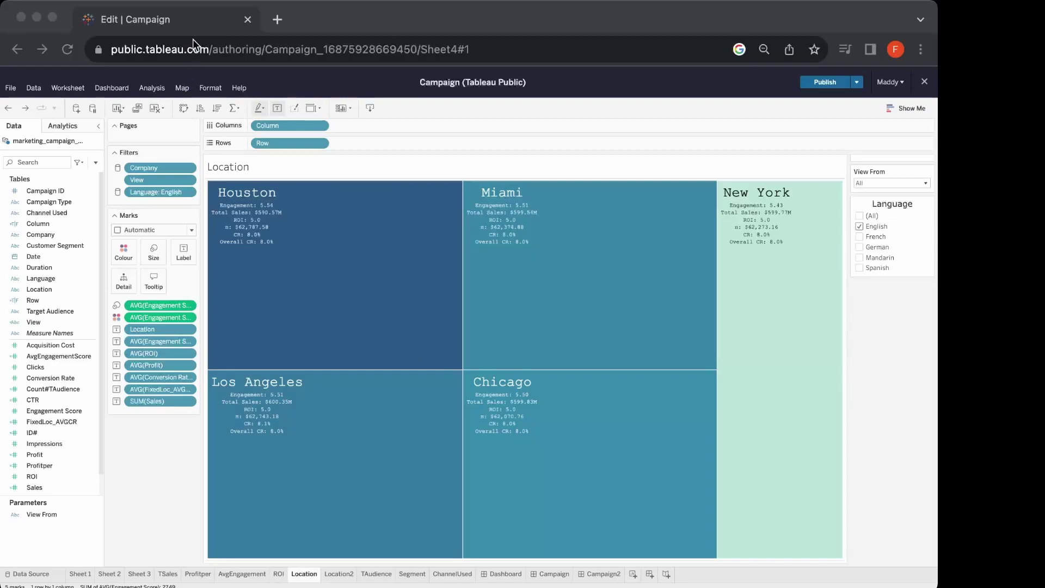
On the Location2 worksheet, build a treemap labelled by Location, using AvgEngagementScore for both size and colour.
left_click(189, 24)
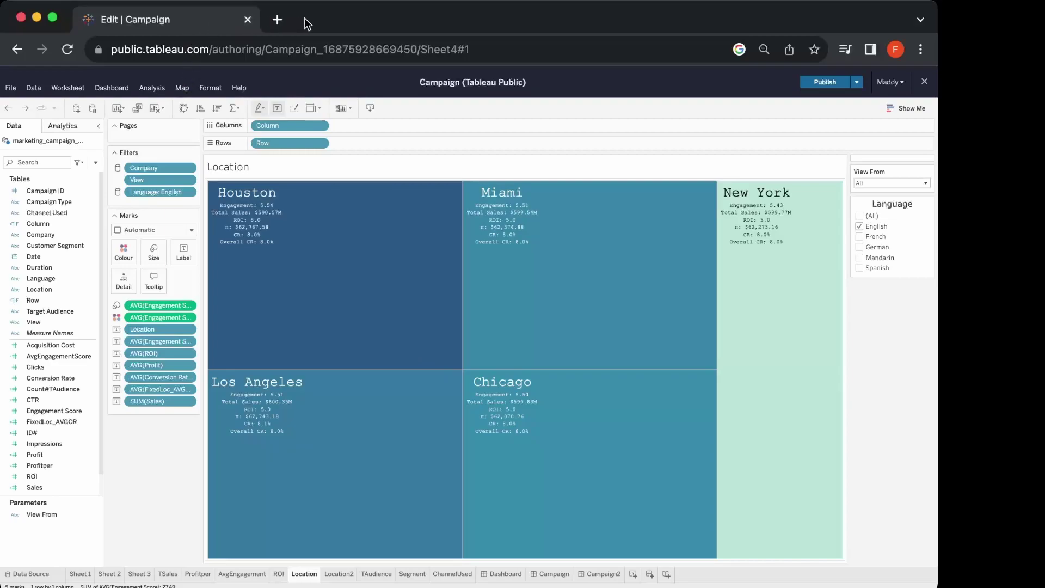
mouse_move(367, 270)
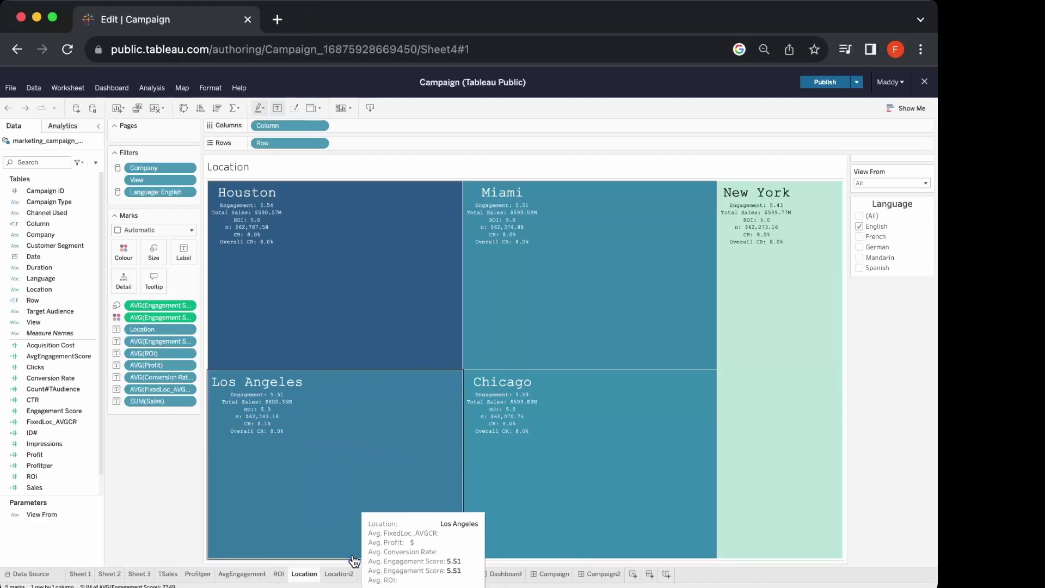
left_click(339, 574)
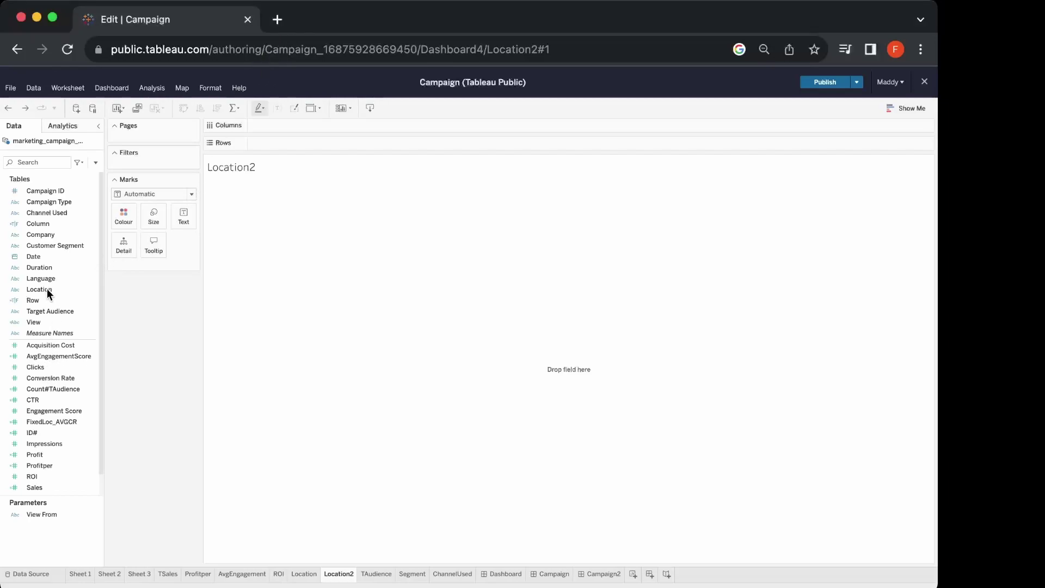
left_click_drag(37, 292, 180, 220)
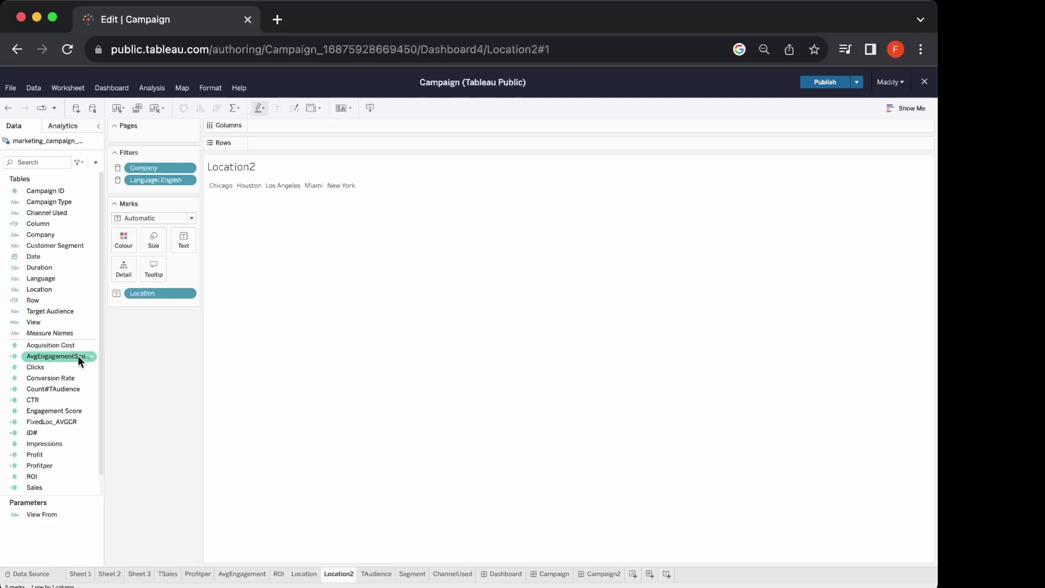
left_click_drag(78, 357, 150, 240)
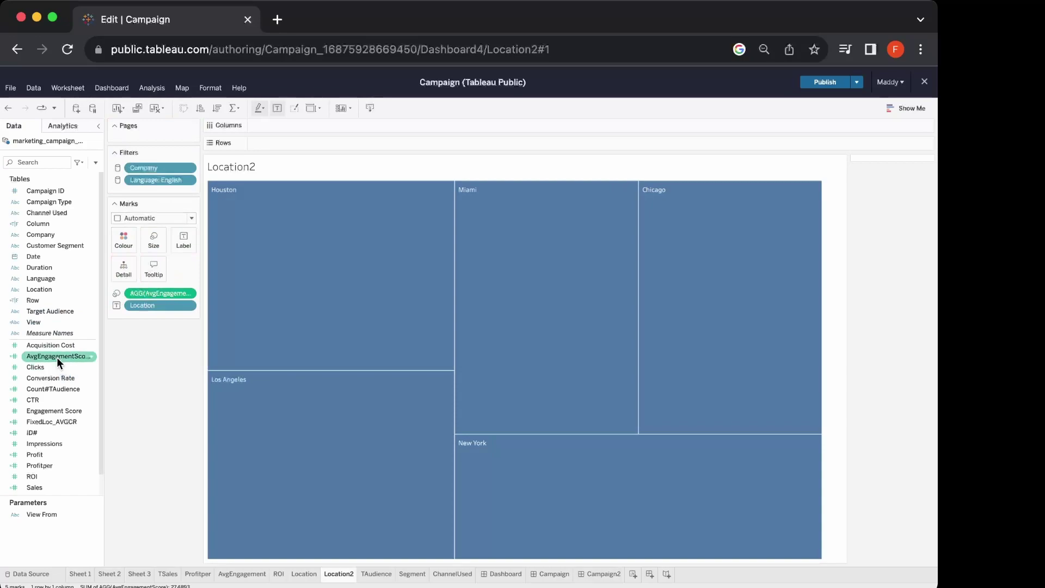
left_click_drag(56, 354, 119, 242)
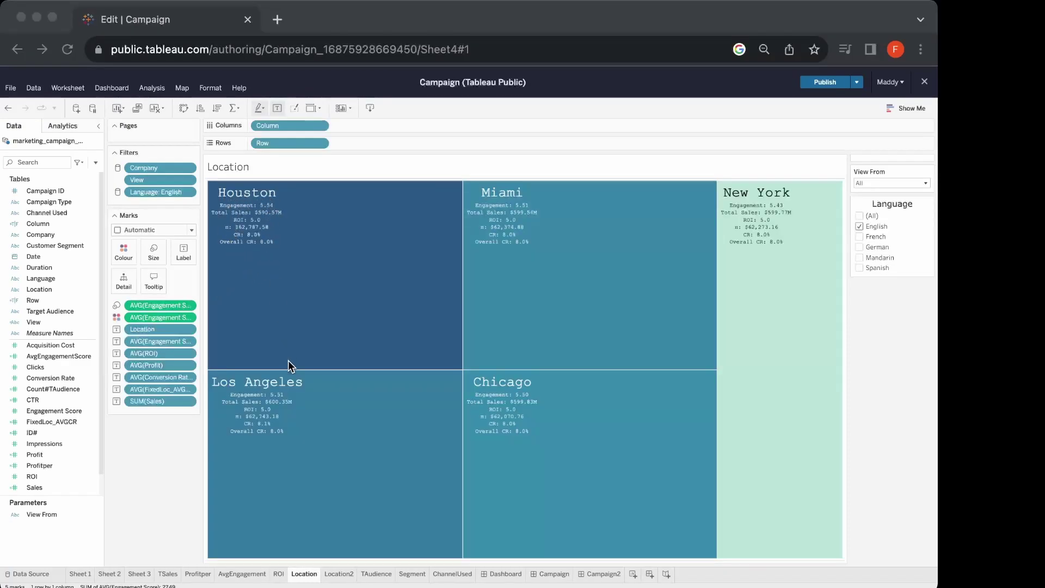
Add Sales, AvgEngagementScore, Profit, ROI and Conversion Rate as labels on the Location2 treemap.
left_click(344, 576)
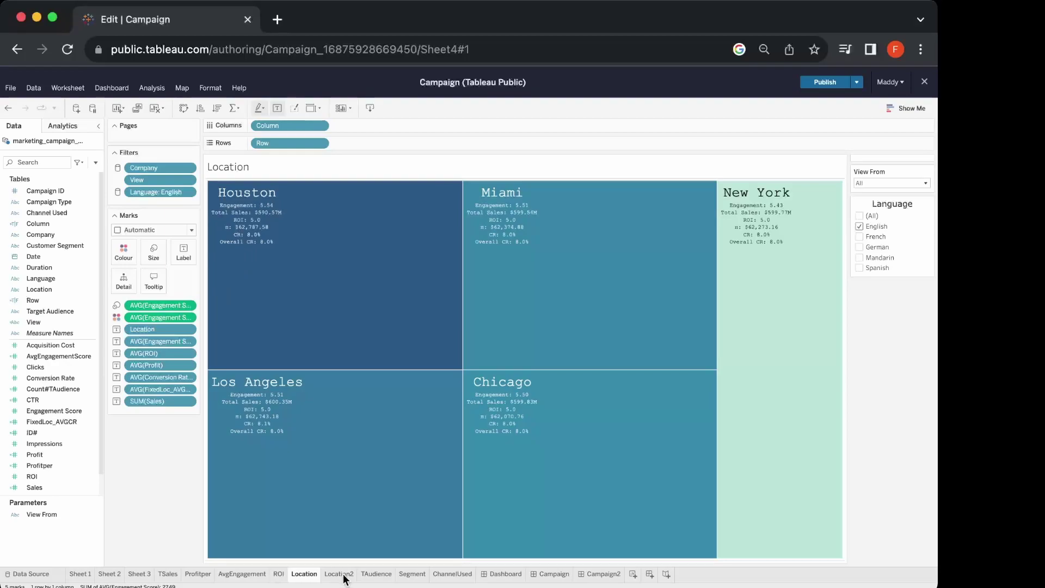
left_click(344, 575)
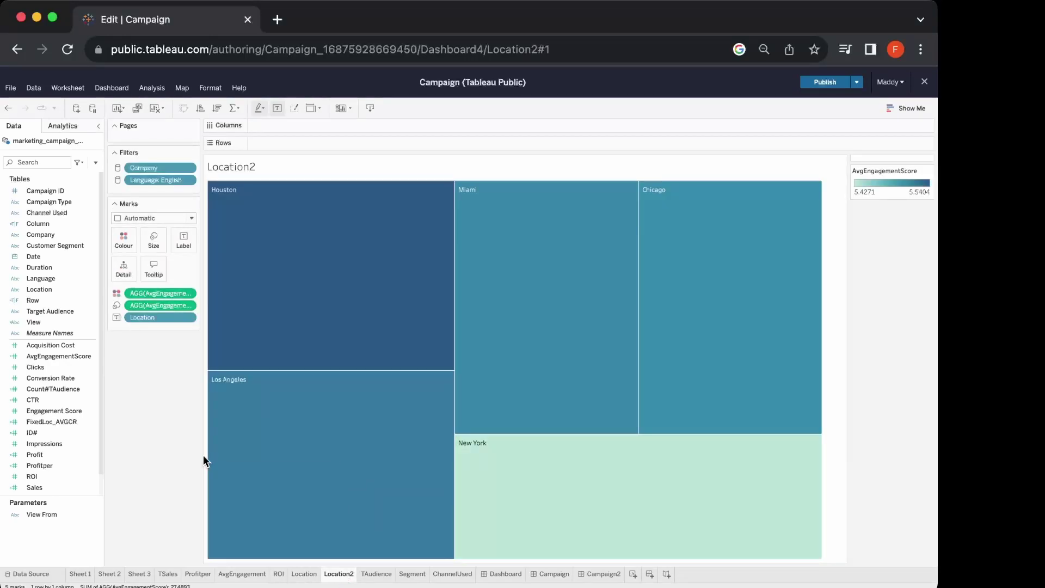
left_click_drag(67, 485, 182, 239)
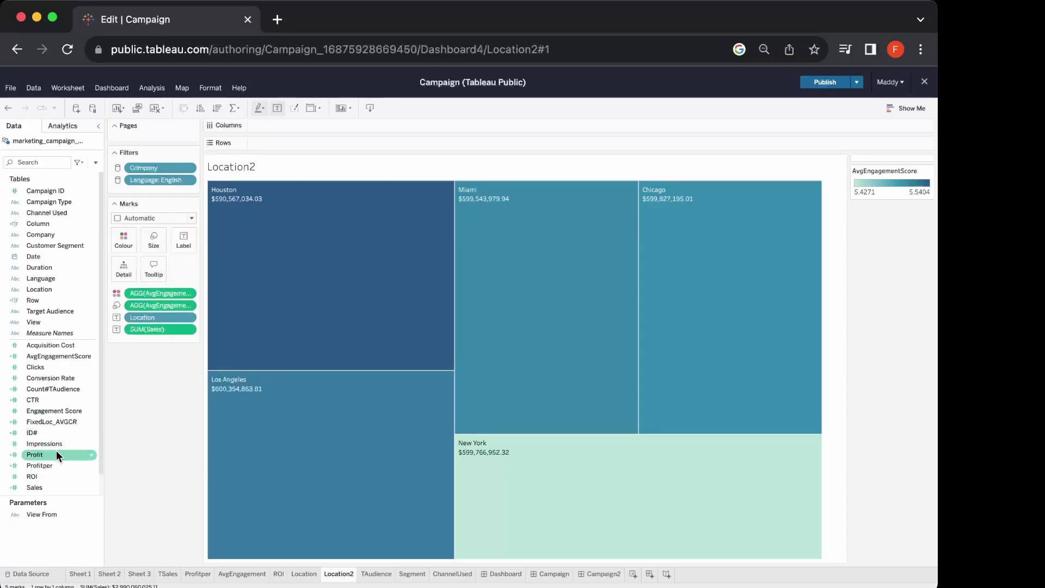
left_click_drag(67, 357, 187, 238)
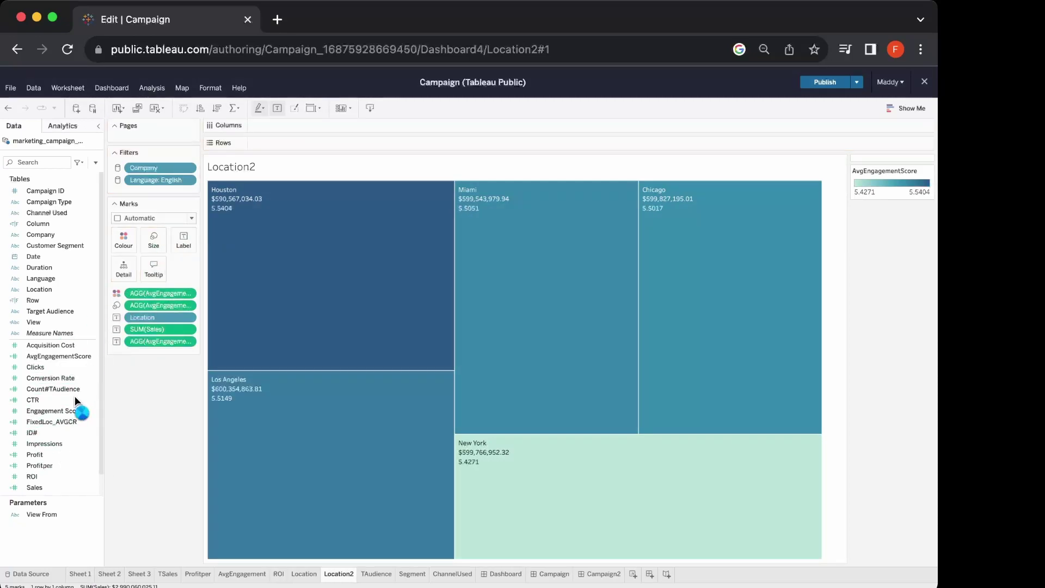
left_click_drag(56, 455, 188, 243)
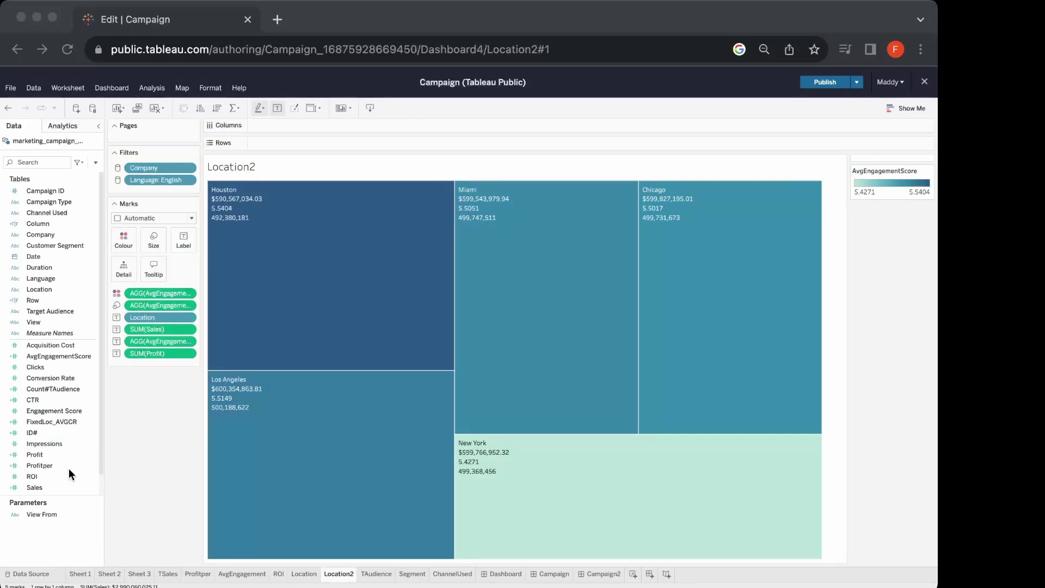
left_click(40, 475)
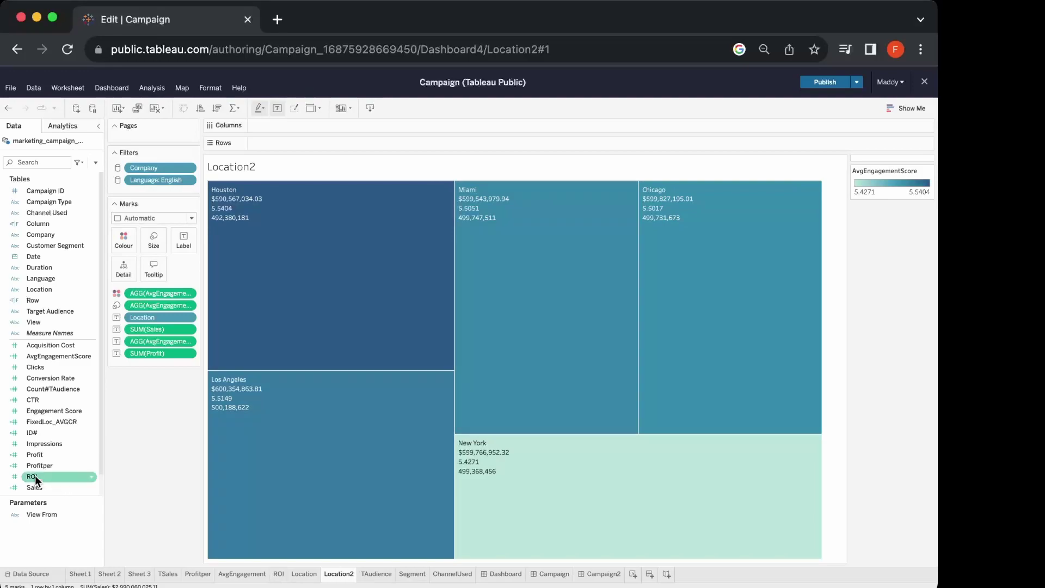
left_click_drag(35, 475, 187, 236)
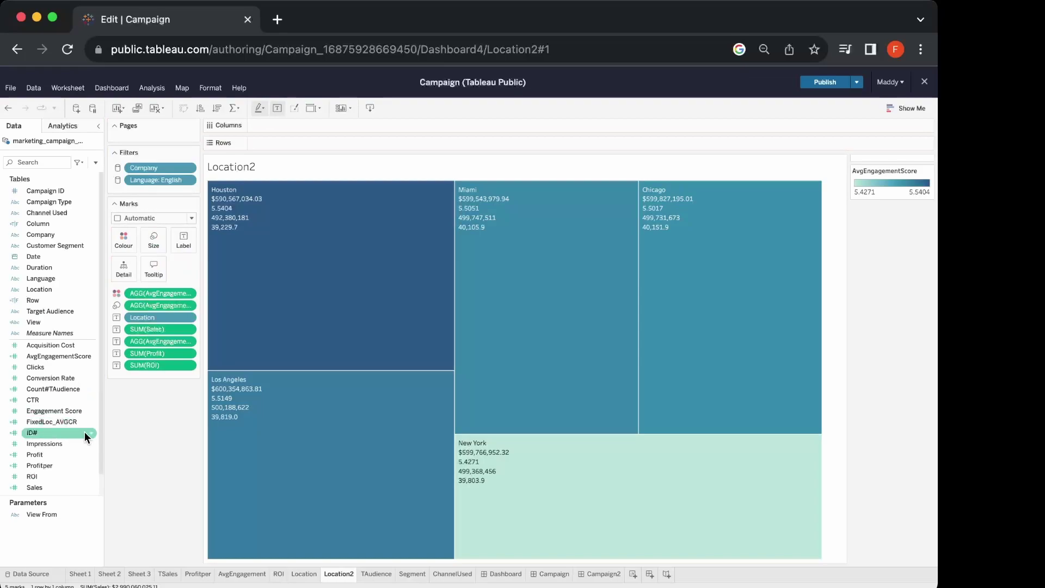
left_click_drag(74, 376, 187, 237)
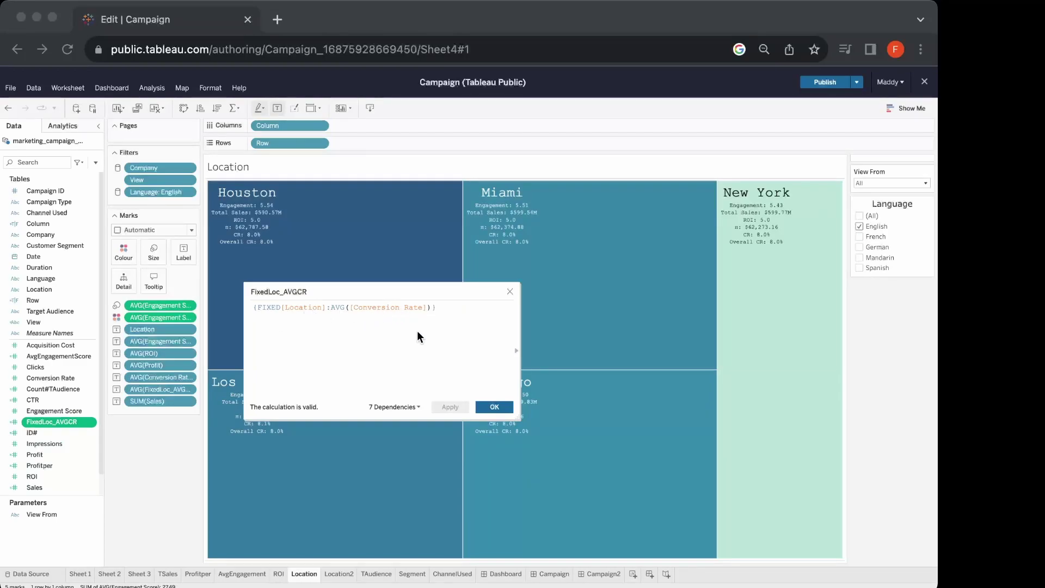
Close the FixedLoc_AVGCR formula unchanged and add that field as a label on the Location2 treemap.
left_click(493, 407)
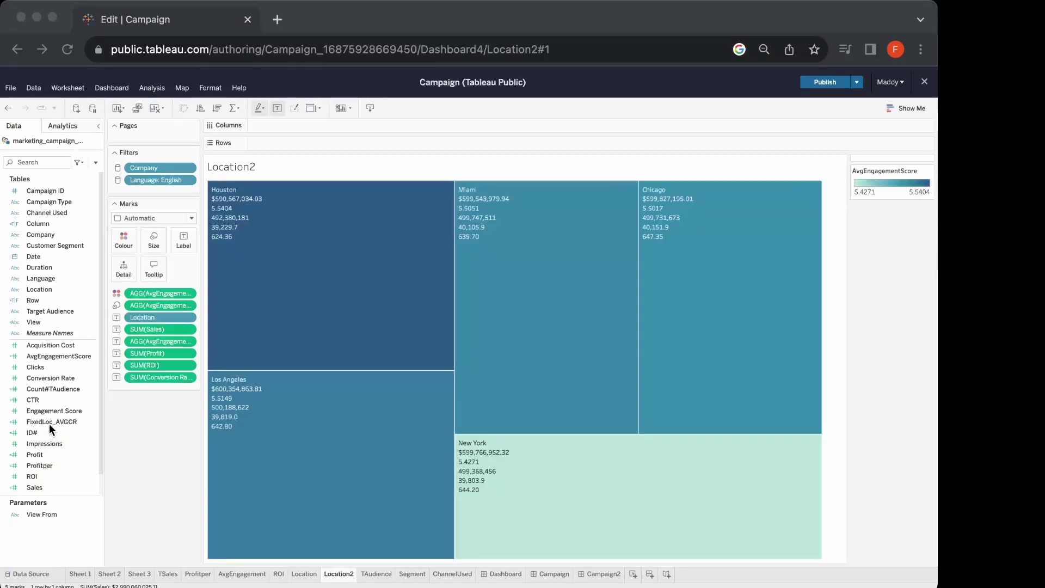
left_click(49, 423)
left_click_drag(49, 423, 175, 240)
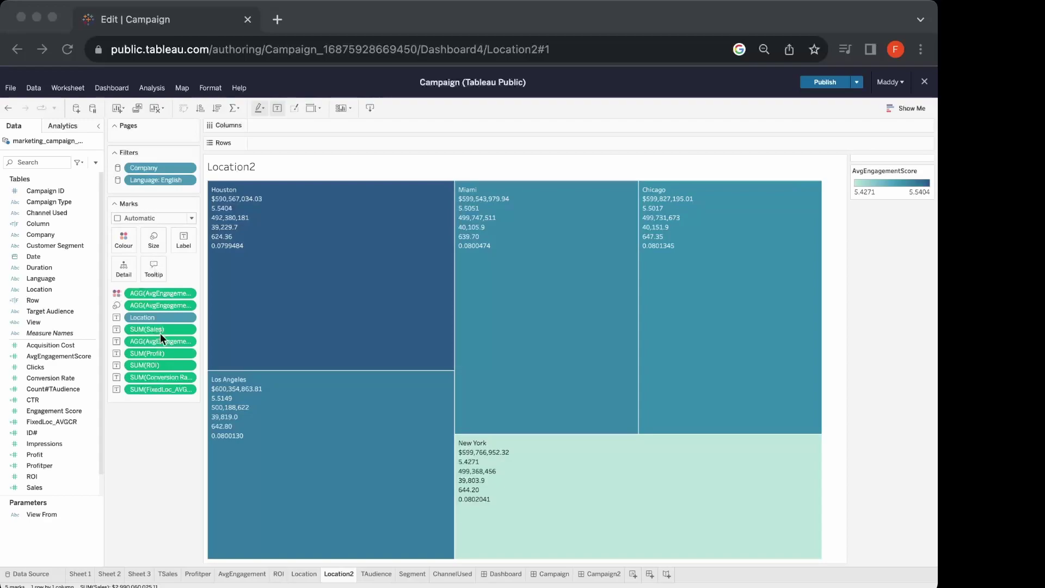
Make the Sales label discrete and format it as custom currency with display units in Millions (M).
left_click(191, 330)
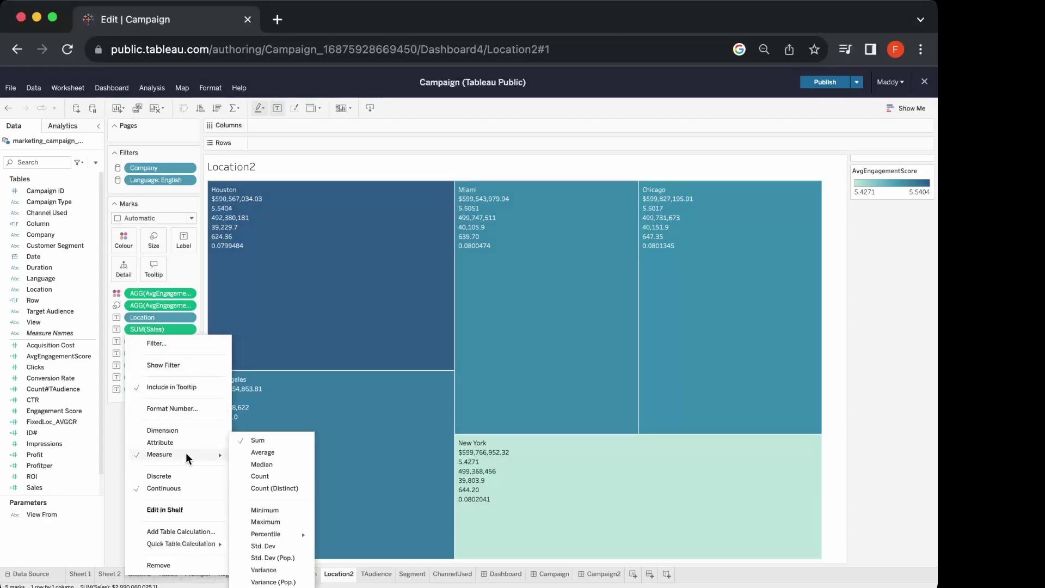
left_click(184, 475)
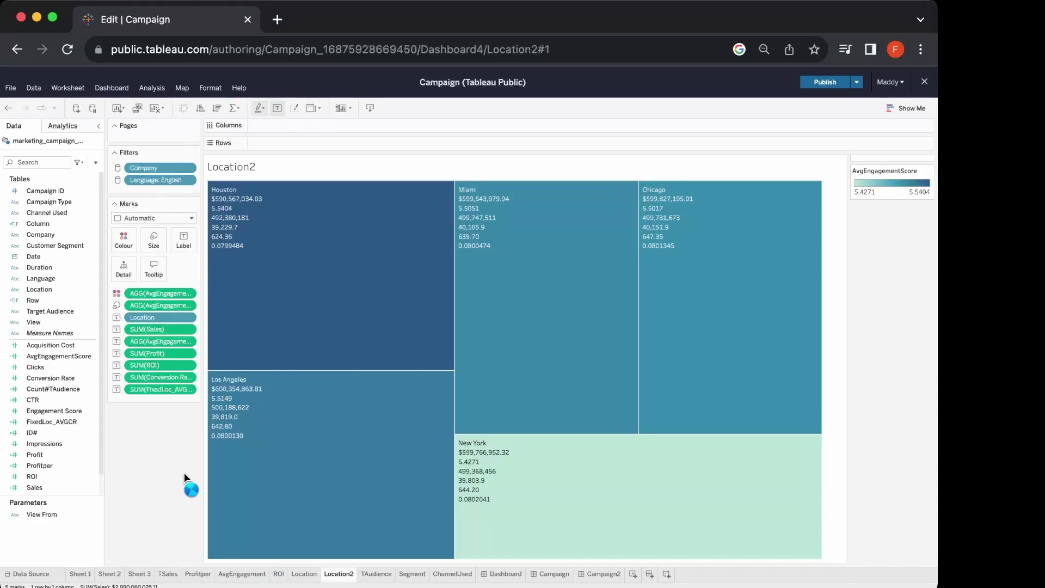
left_click(193, 326)
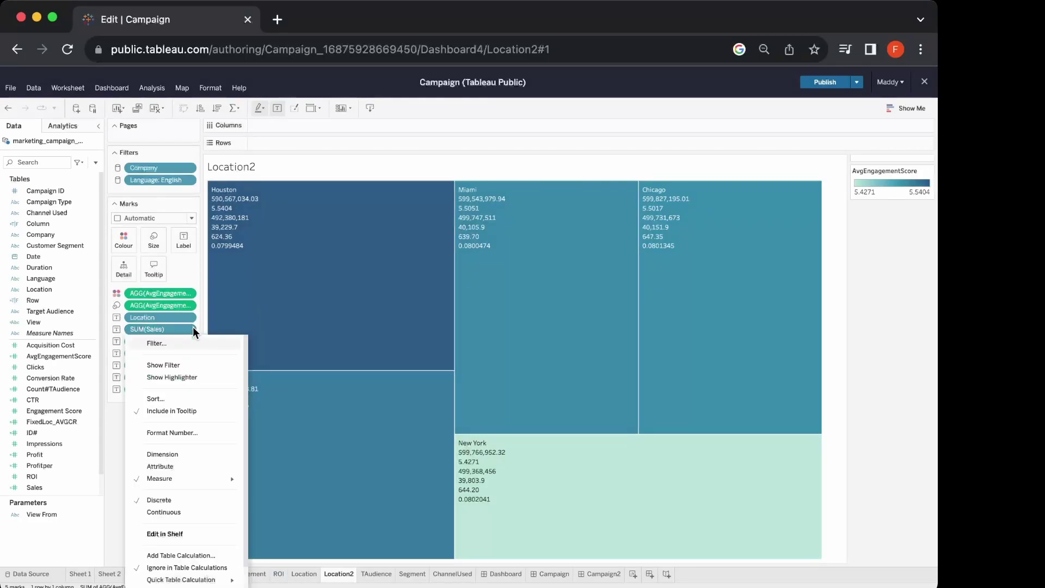
left_click(189, 433)
left_click(194, 387)
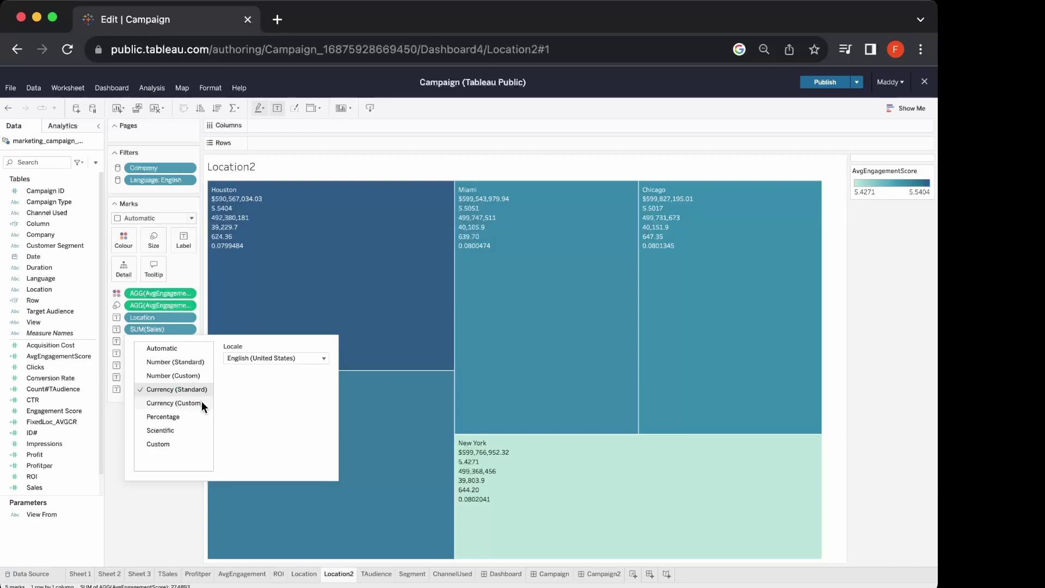
left_click(201, 403)
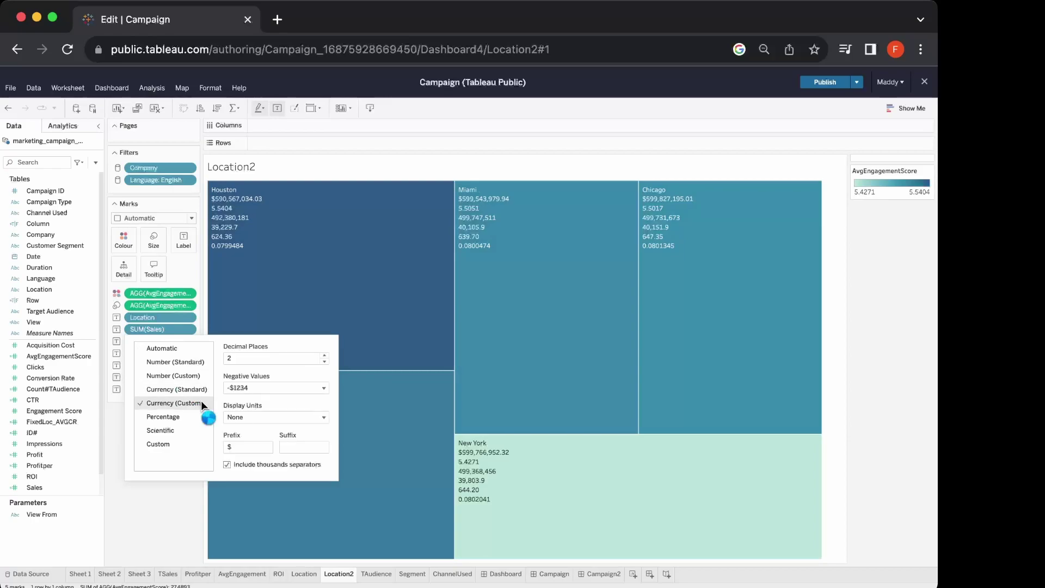
left_click(322, 417)
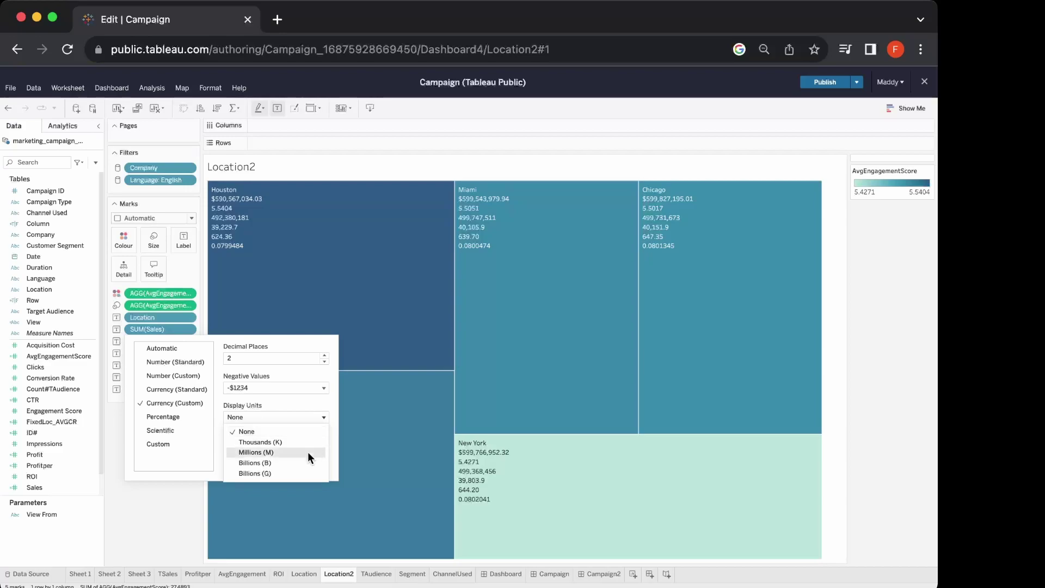
left_click(309, 453)
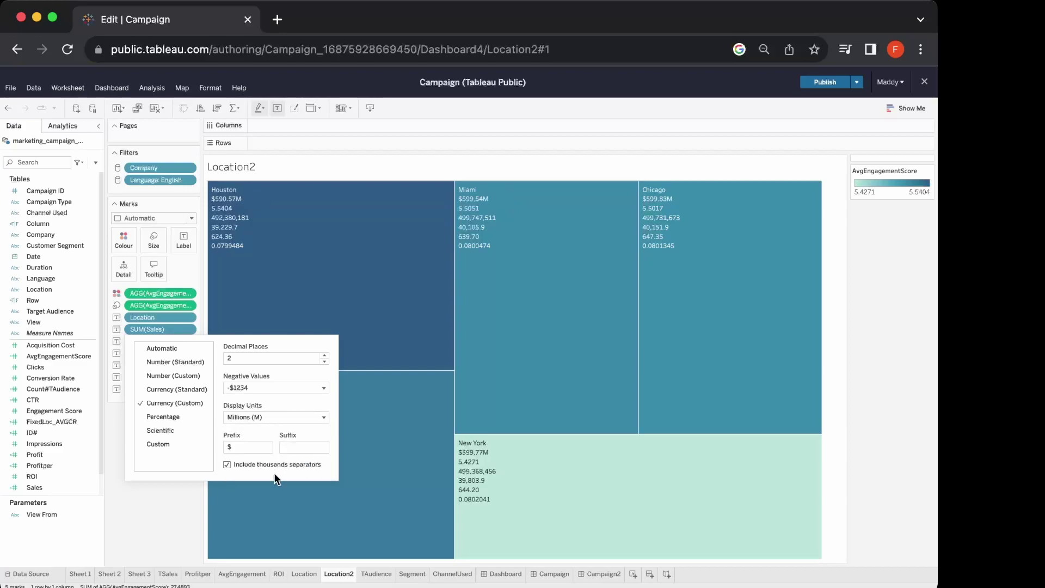
left_click(191, 503)
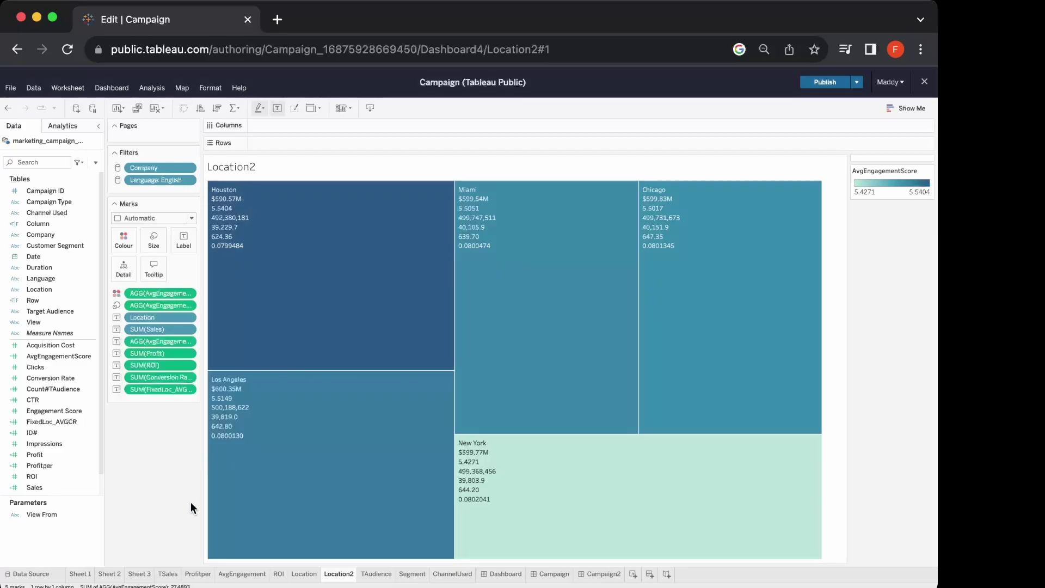
Make the AvgEngagementScore label discrete and format it as a custom number with 2 decimal places.
left_click(191, 340)
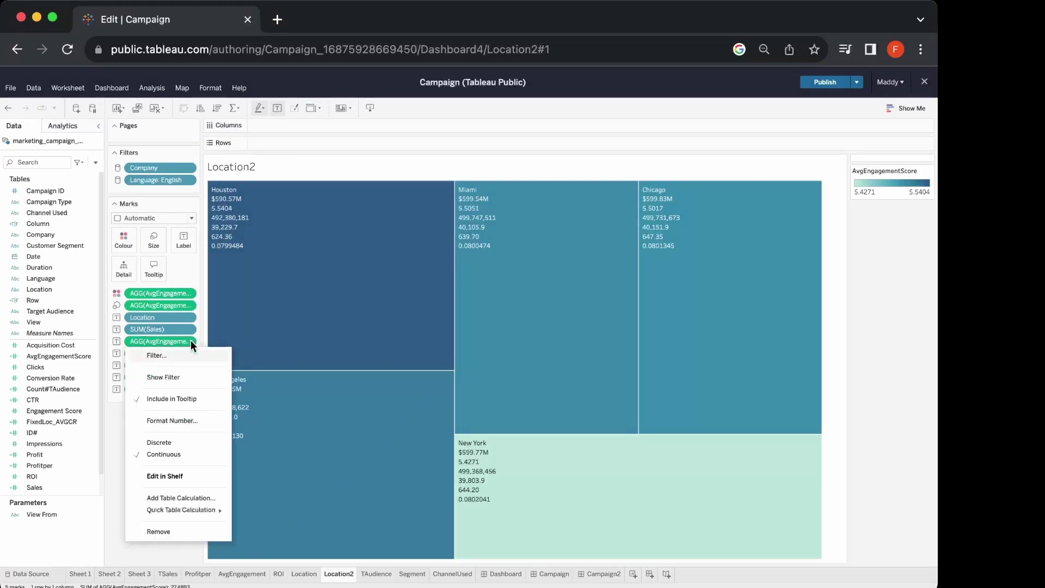
left_click(180, 444)
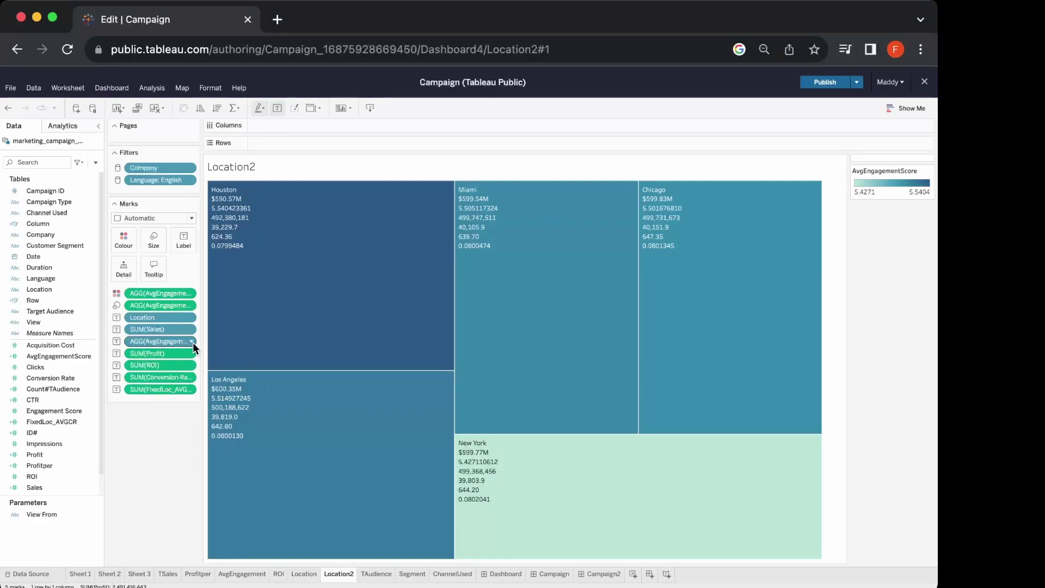
left_click(191, 341)
left_click(181, 444)
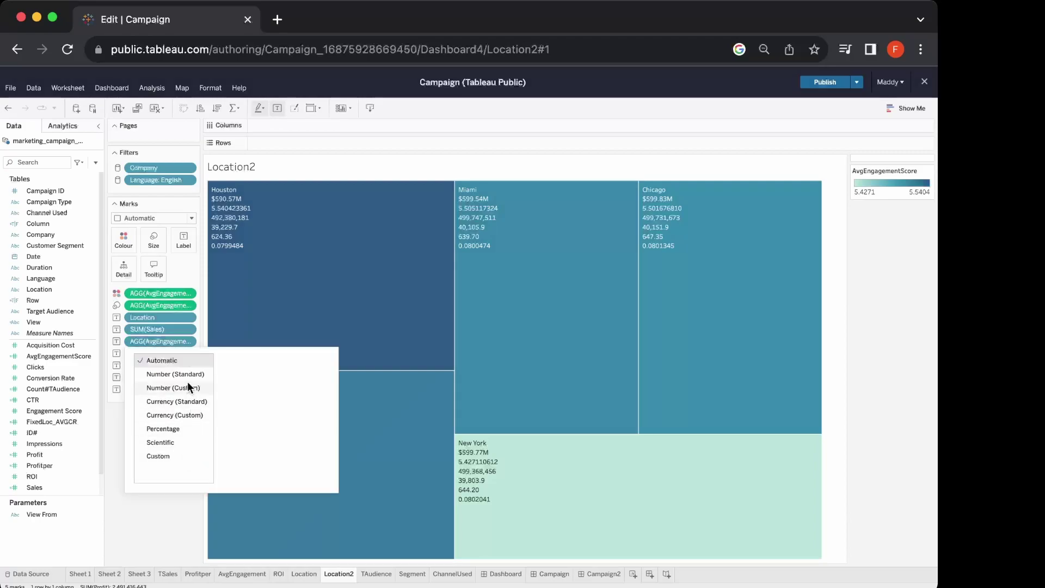
left_click(188, 385)
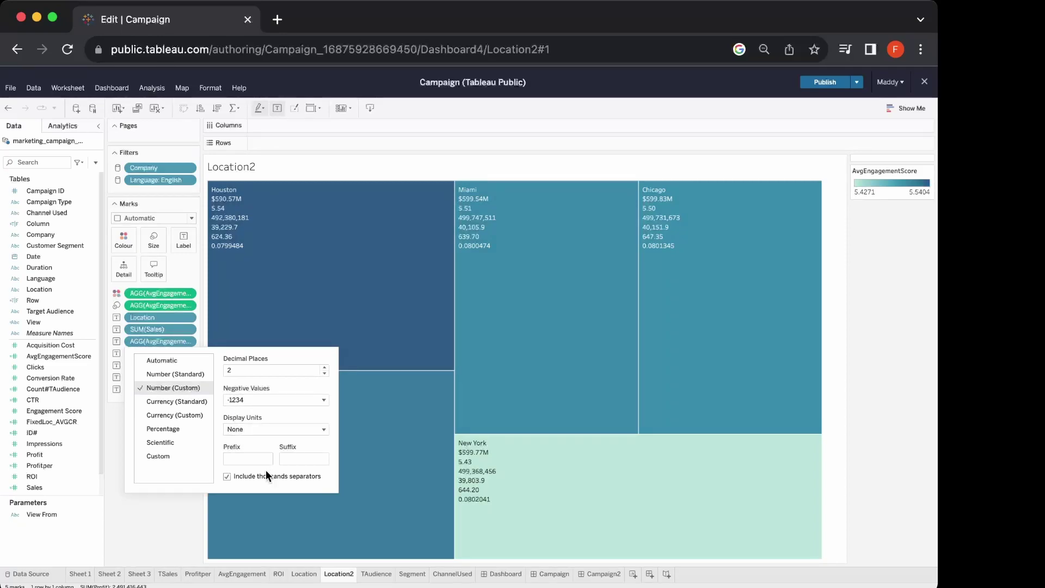
left_click(190, 524)
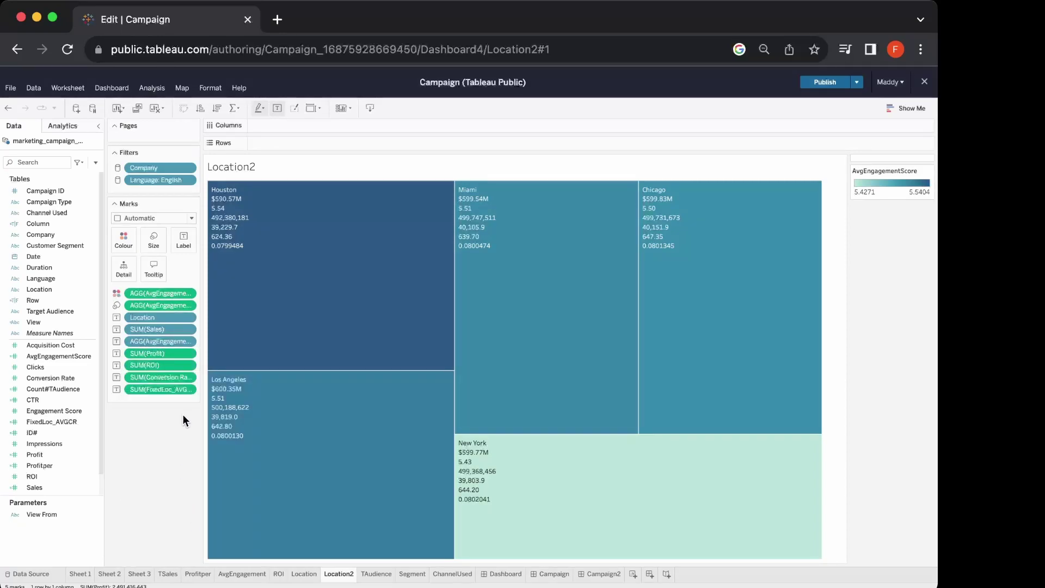
Change the aggregation of the Profit label from sum to average.
left_click(187, 354)
left_click(190, 355)
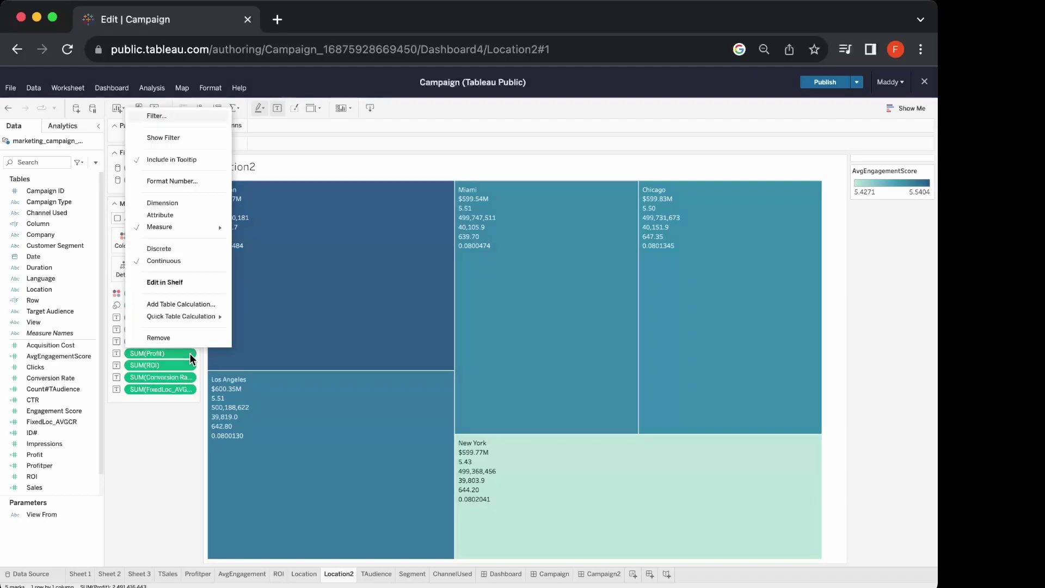
mouse_move(197, 227)
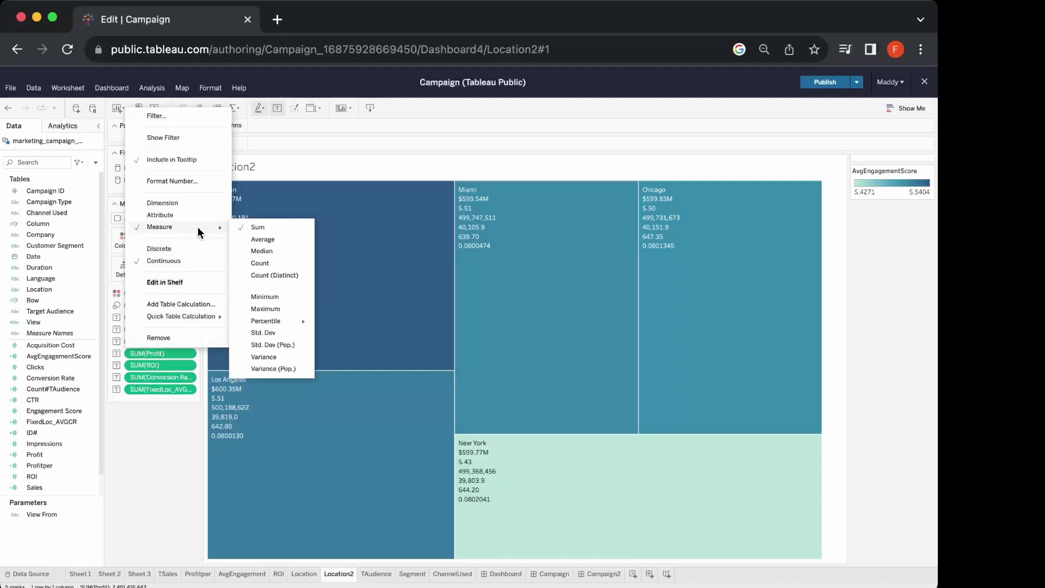
left_click(254, 239)
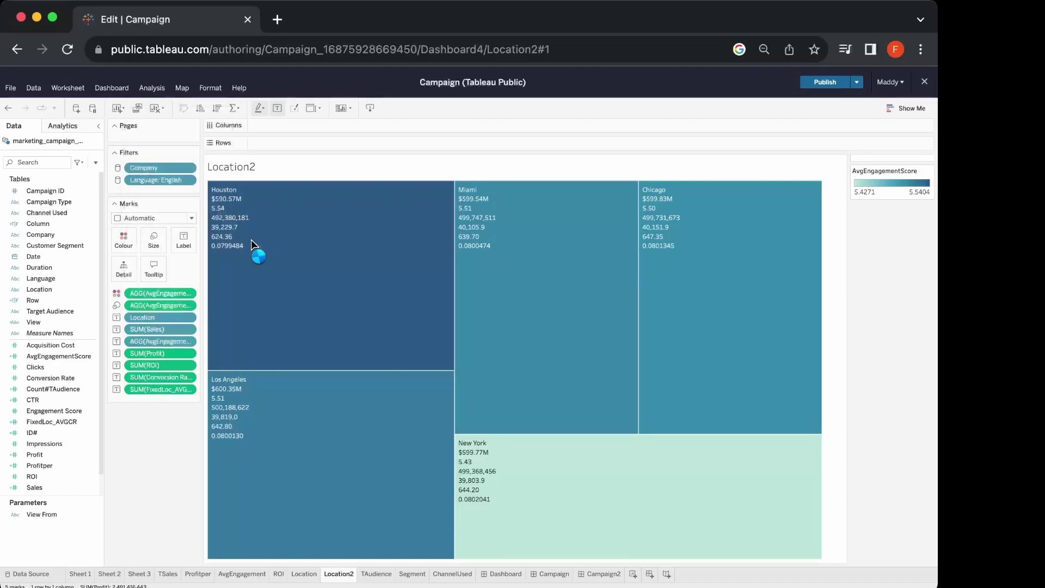
Make the Profit label discrete and format it as custom currency with 2 decimal places and the $ prefix.
left_click(191, 352)
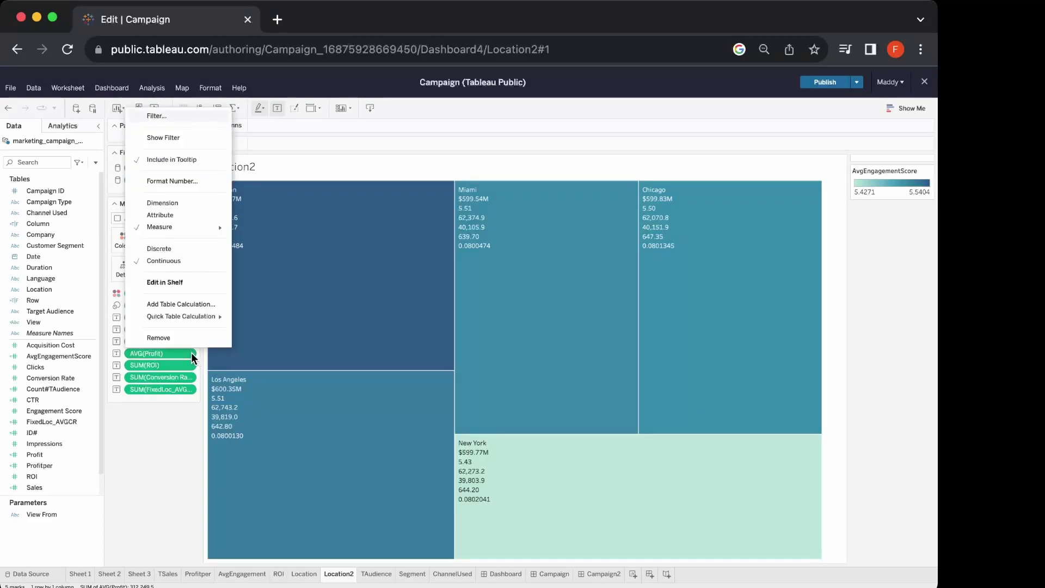
left_click(185, 249)
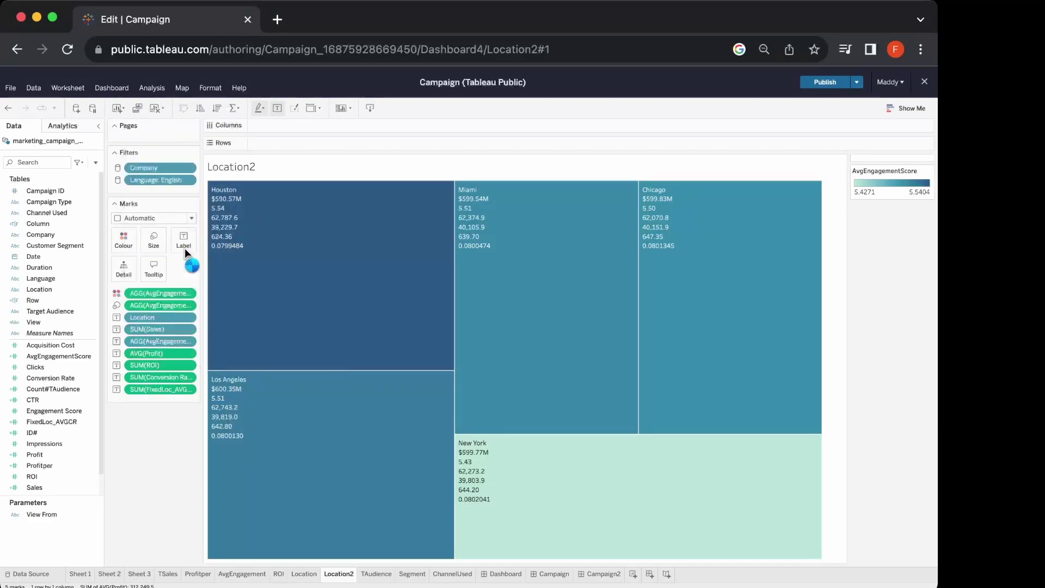
left_click(191, 354)
left_click(202, 169)
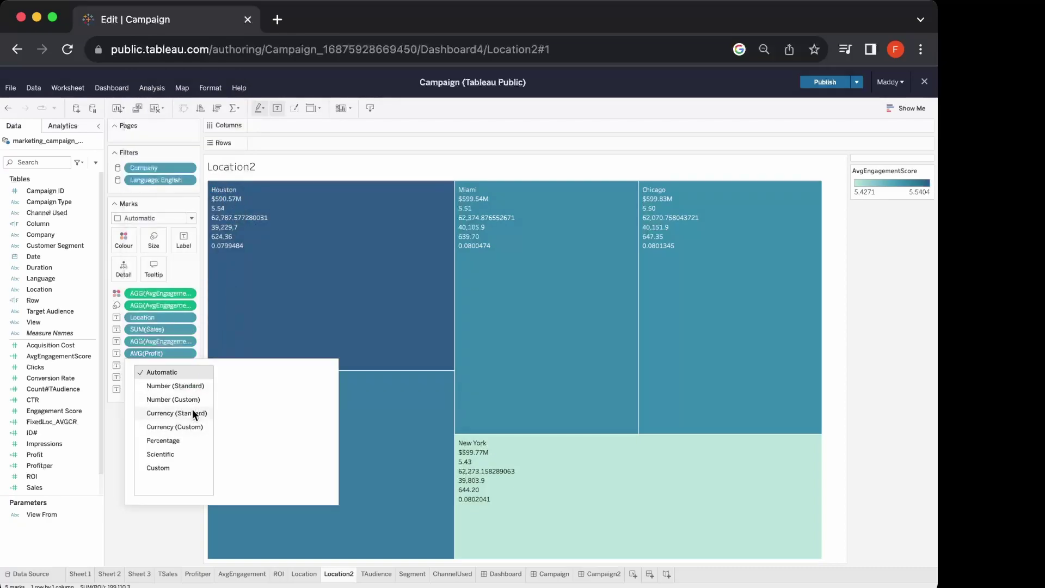
left_click(191, 423)
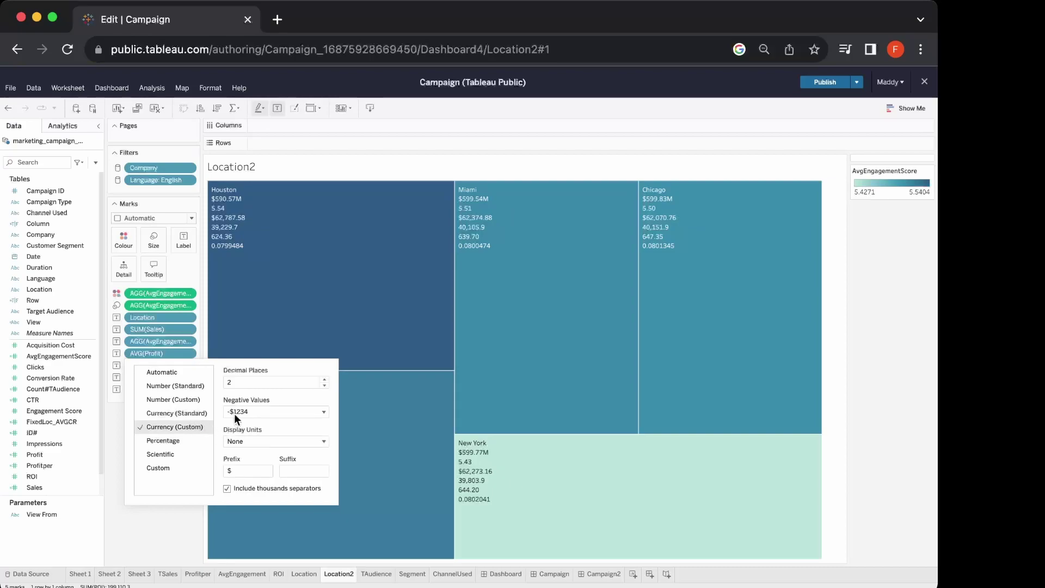
left_click(191, 517)
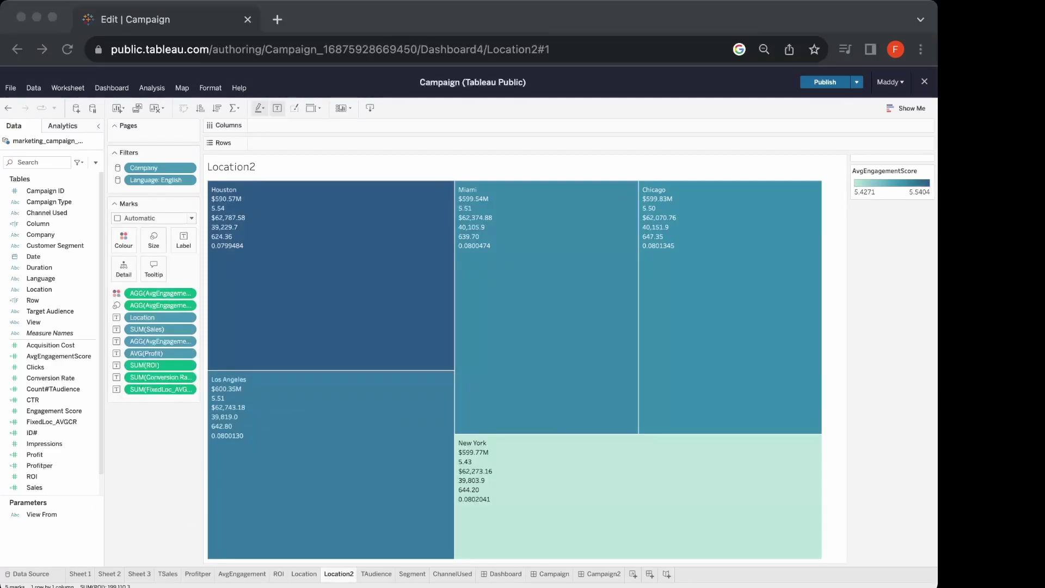
Make the ROI label discrete and change its aggregation to average.
left_click(188, 363)
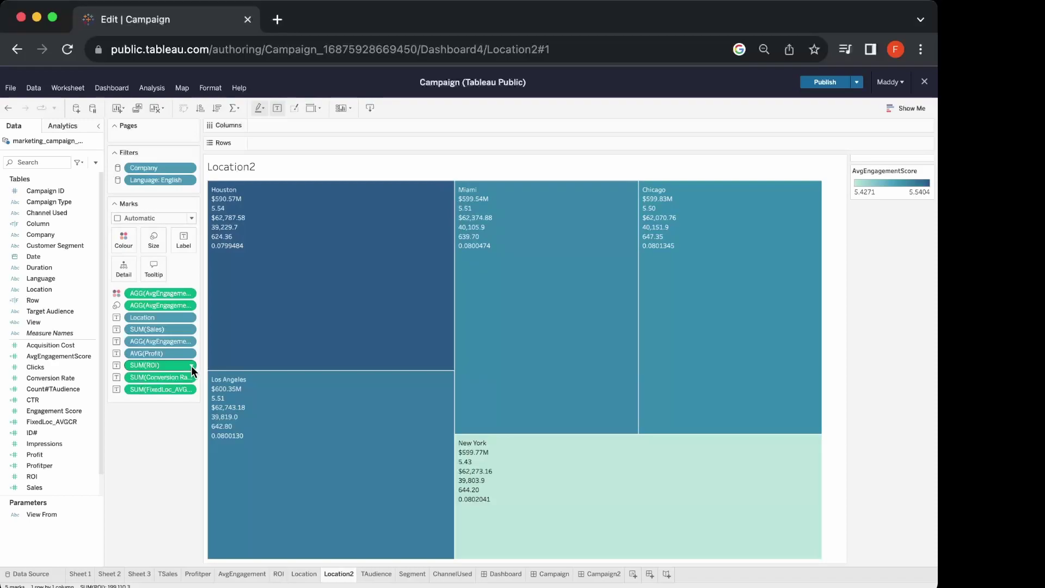
left_click(190, 365)
left_click(190, 261)
left_click(192, 365)
mouse_move(216, 226)
left_click(270, 242)
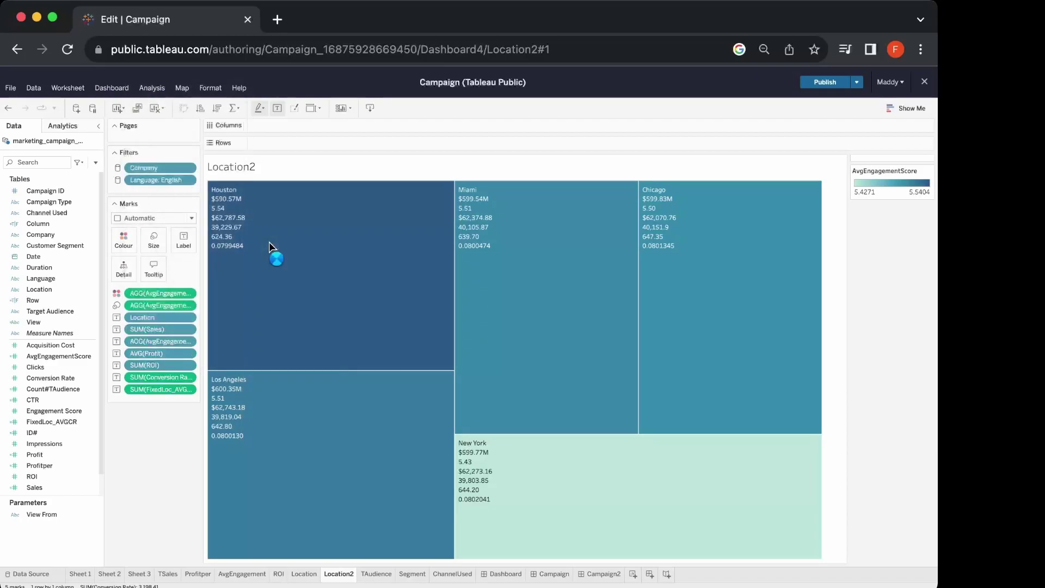
Format the average ROI label as a custom number with 1 decimal place.
left_click(190, 367)
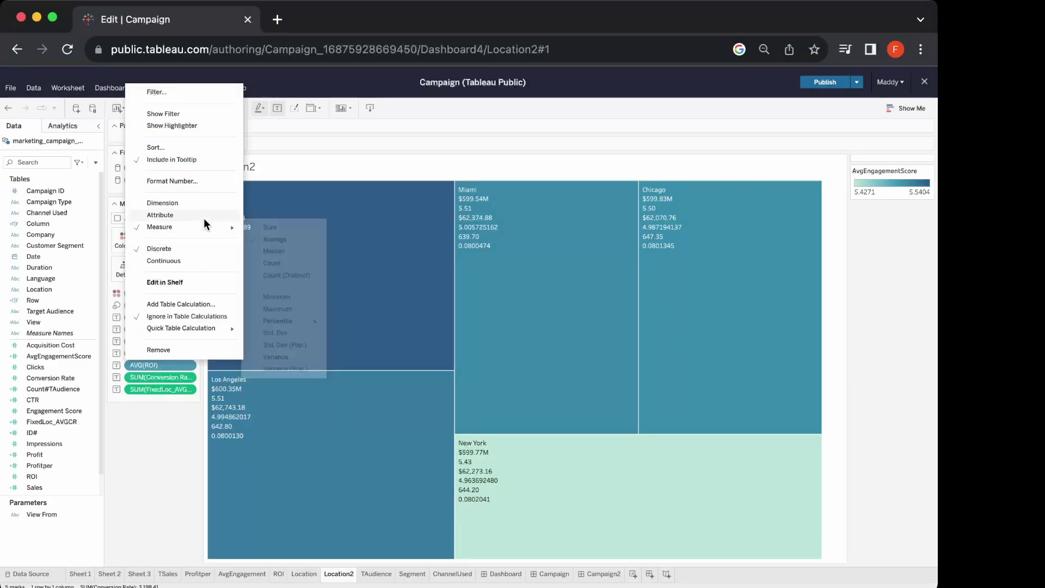
left_click(204, 181)
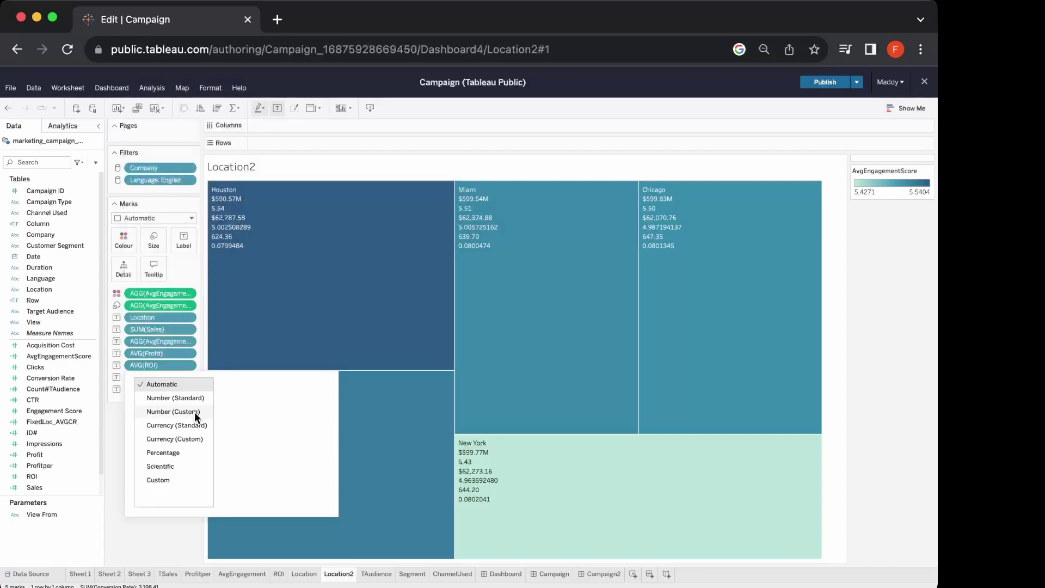
left_click(194, 412)
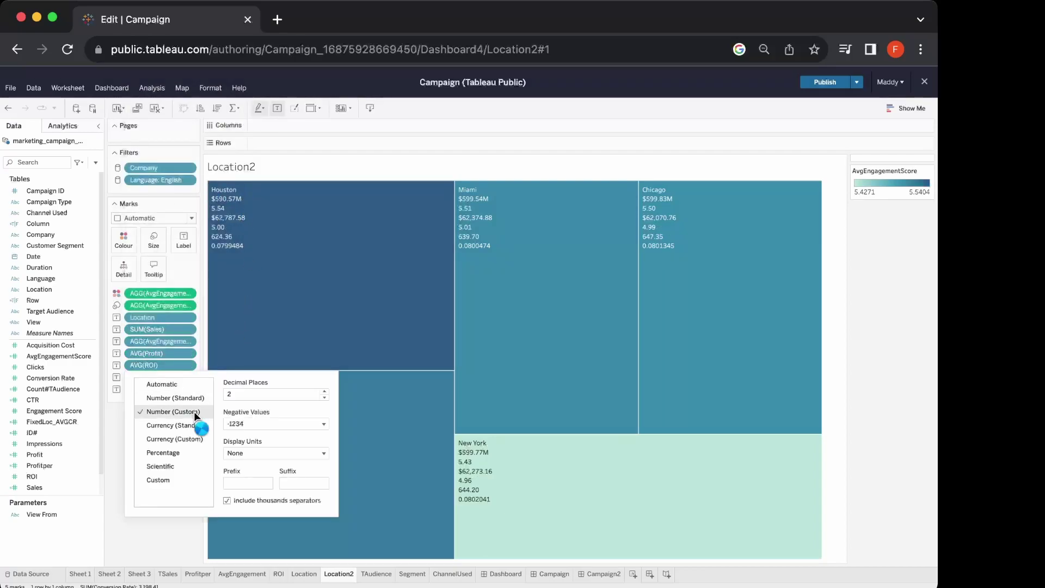
left_click(179, 523)
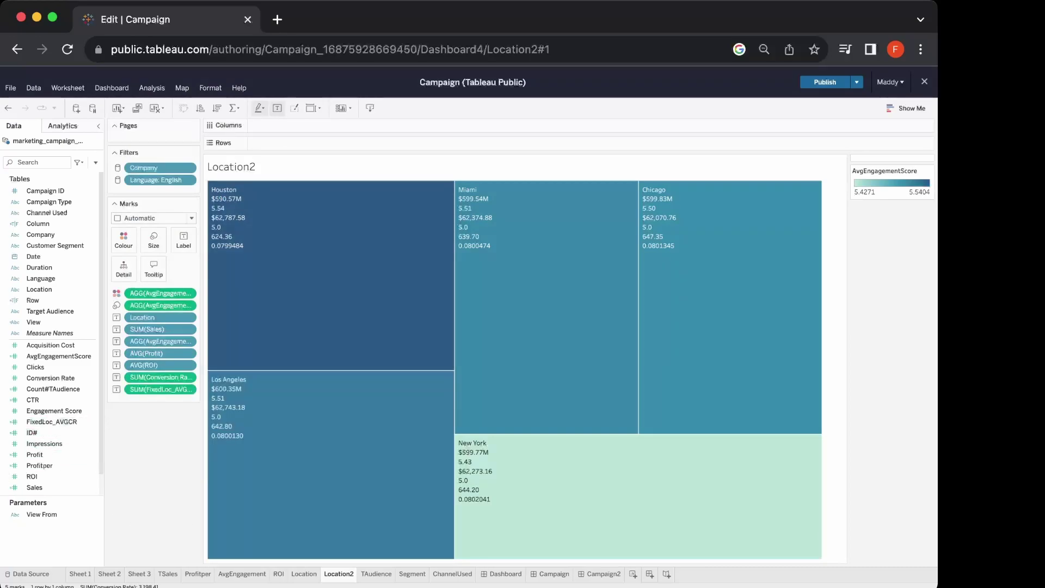
Change the aggregation of the Conversion Rate label to average and make it discrete.
left_click(191, 385)
left_click(191, 377)
mouse_move(215, 250)
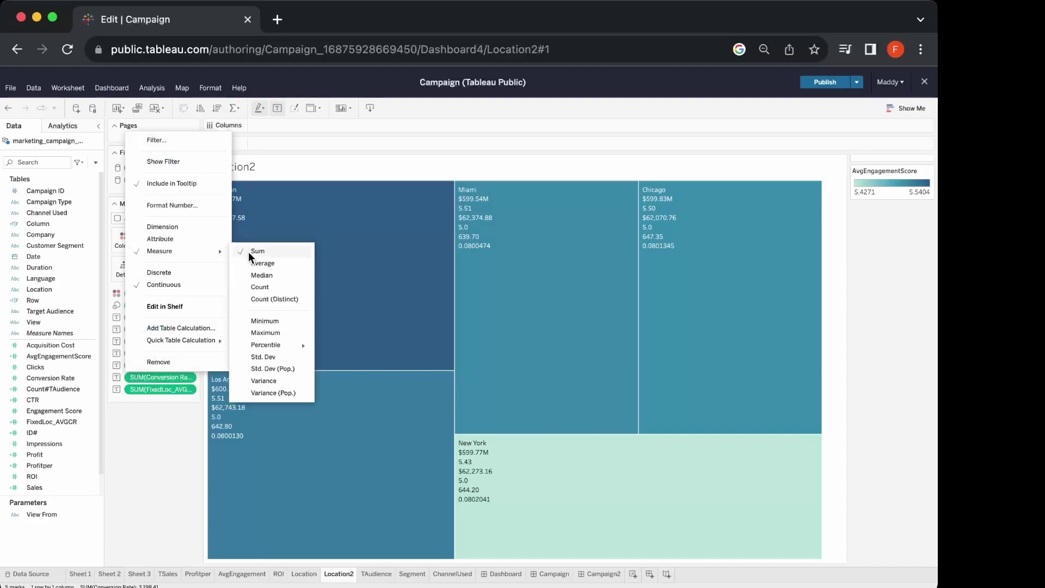
left_click(260, 263)
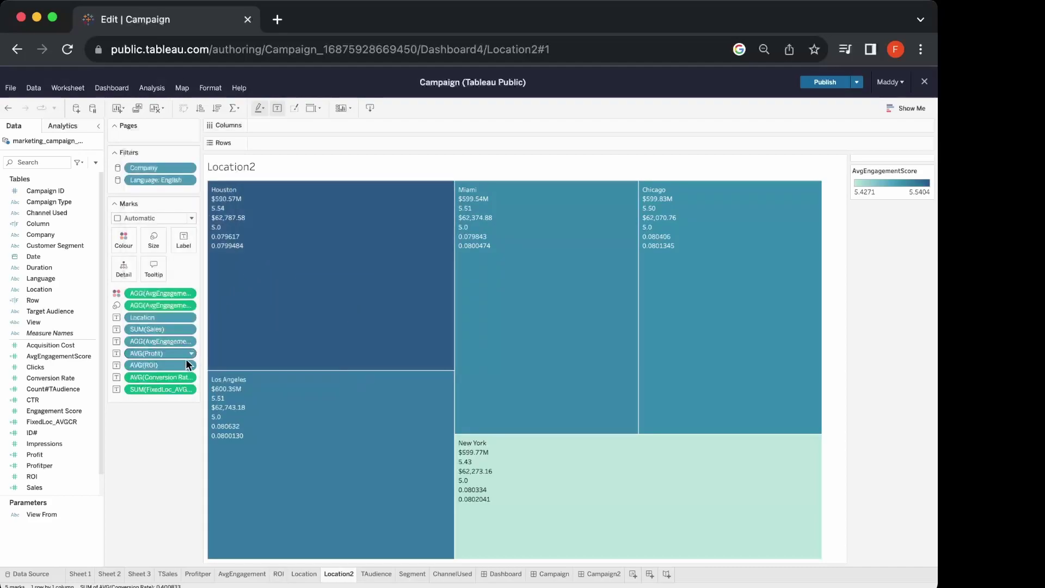
left_click(190, 377)
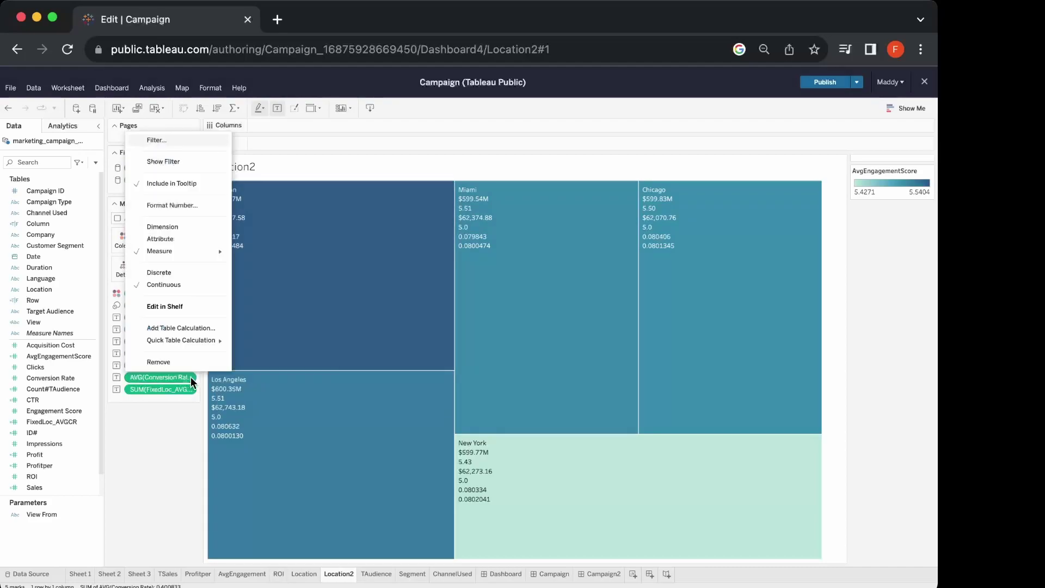
left_click(192, 276)
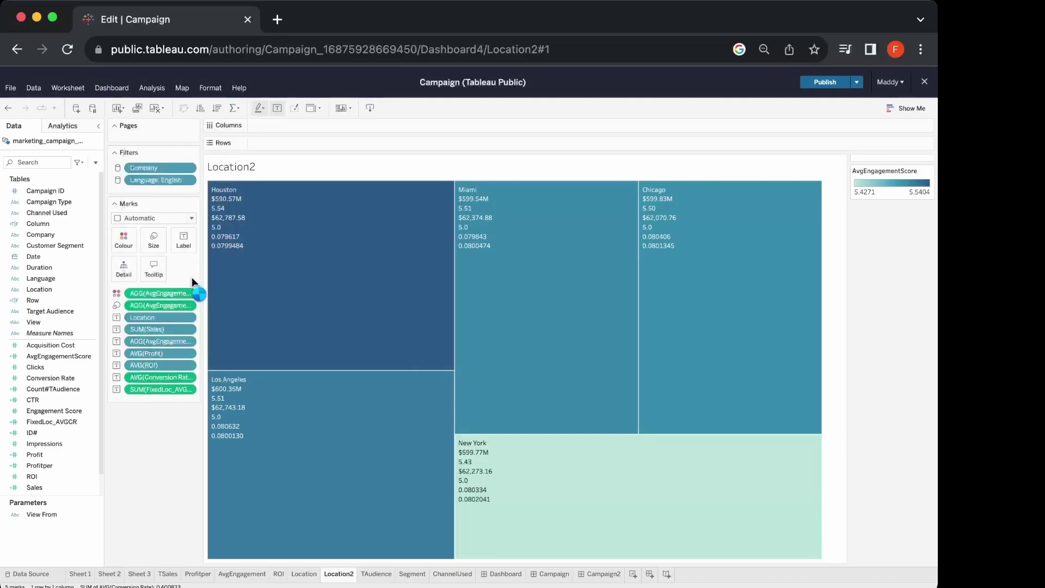
Format the average Conversion Rate label as a percentage with 2 decimal places.
left_click(192, 377)
left_click(213, 197)
left_click(183, 464)
left_click(192, 378)
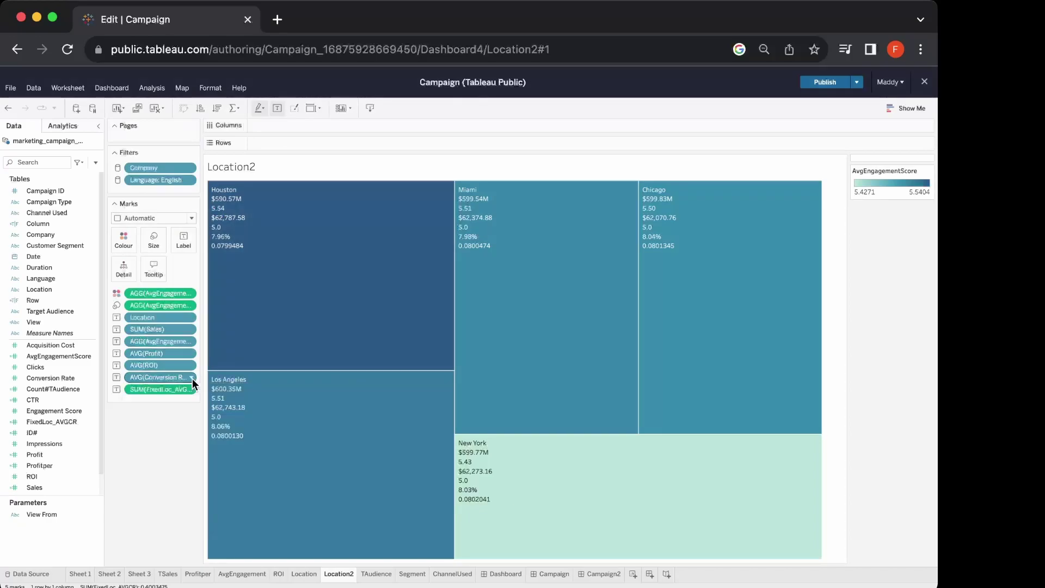
Change the aggregation of the FixedLoc_AVGCR label to average and make it discrete.
left_click(191, 388)
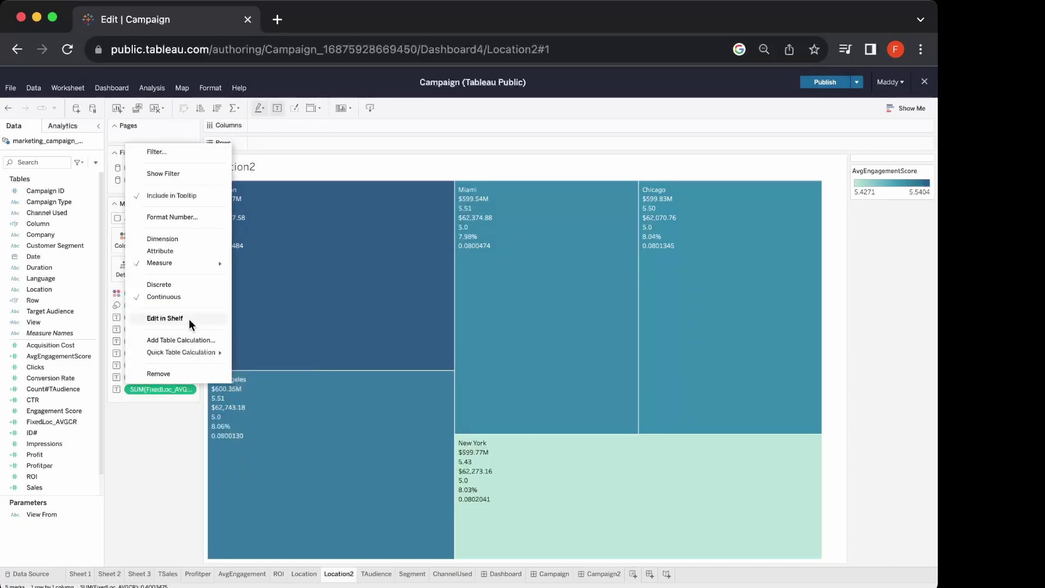
mouse_move(193, 262)
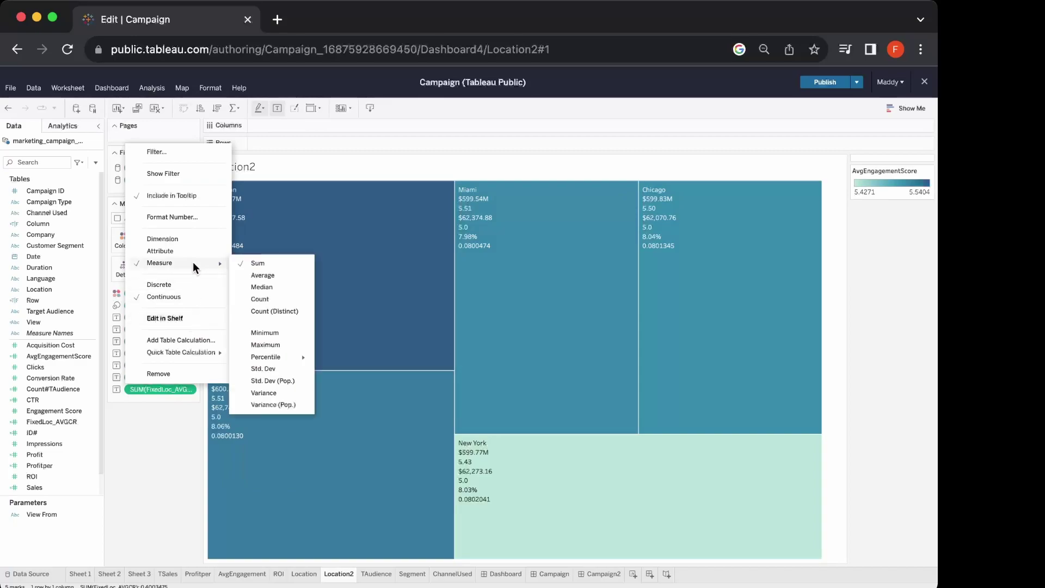
left_click(251, 274)
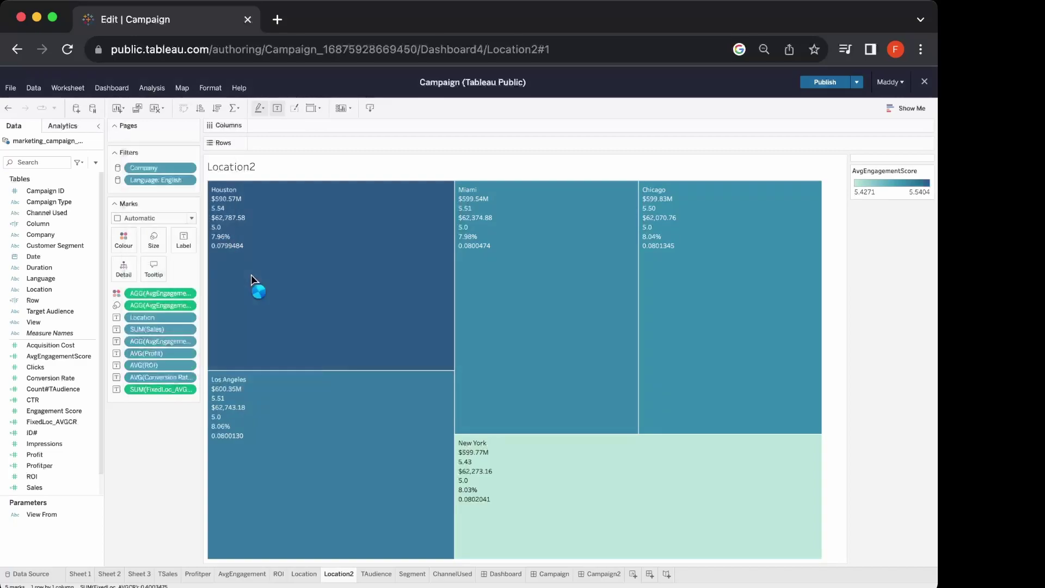
left_click(191, 387)
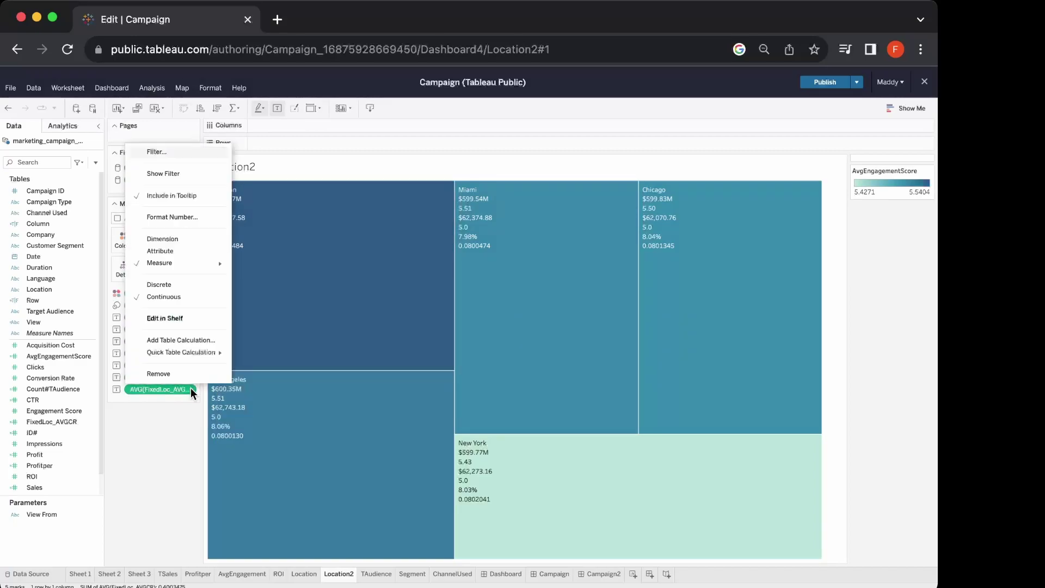
left_click(188, 287)
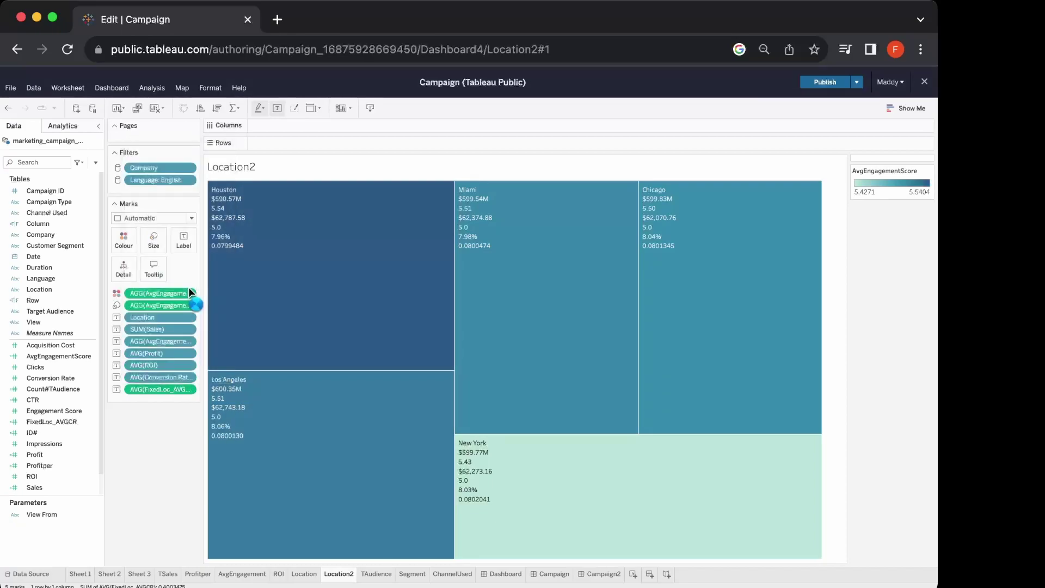
Format the average FixedLoc_AVGCR label as a percentage with 2 decimal places.
left_click(191, 389)
left_click(208, 207)
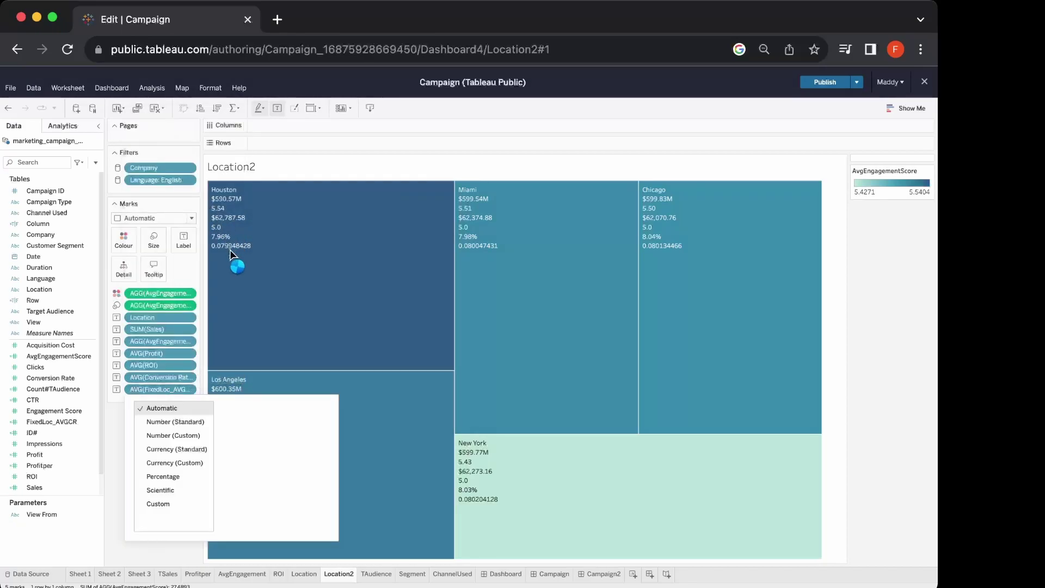
left_click(181, 475)
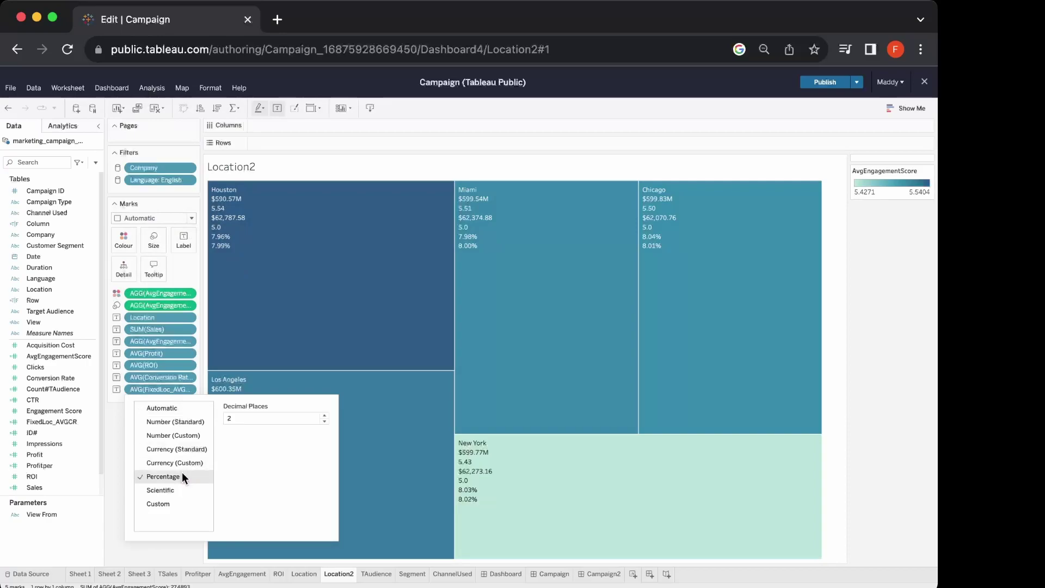
Check the label formats on the Location worksheet and set the Conversion Rate percentage on Location2 to 1 decimal place.
left_click(304, 574)
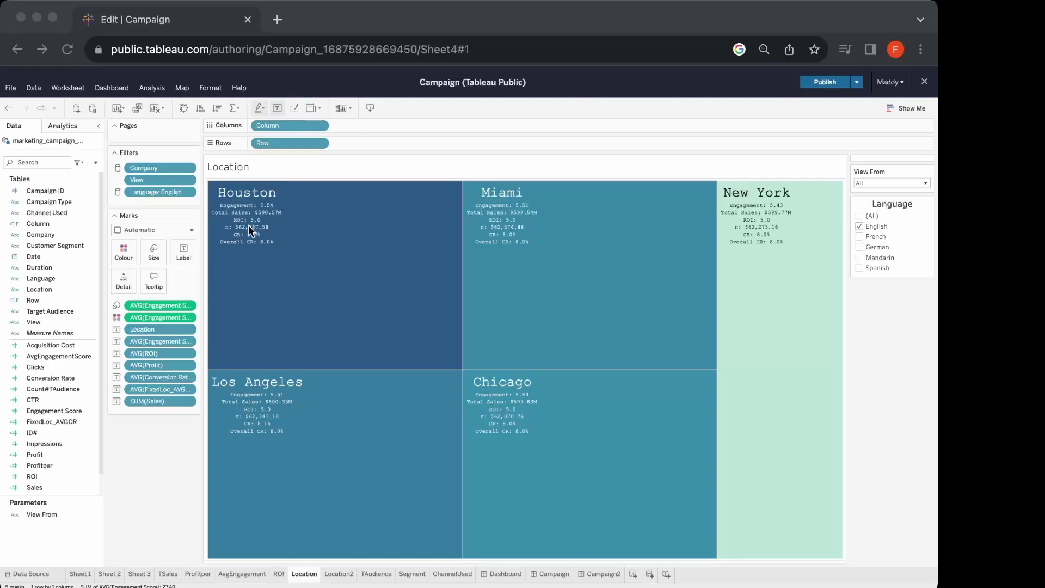
left_click(344, 574)
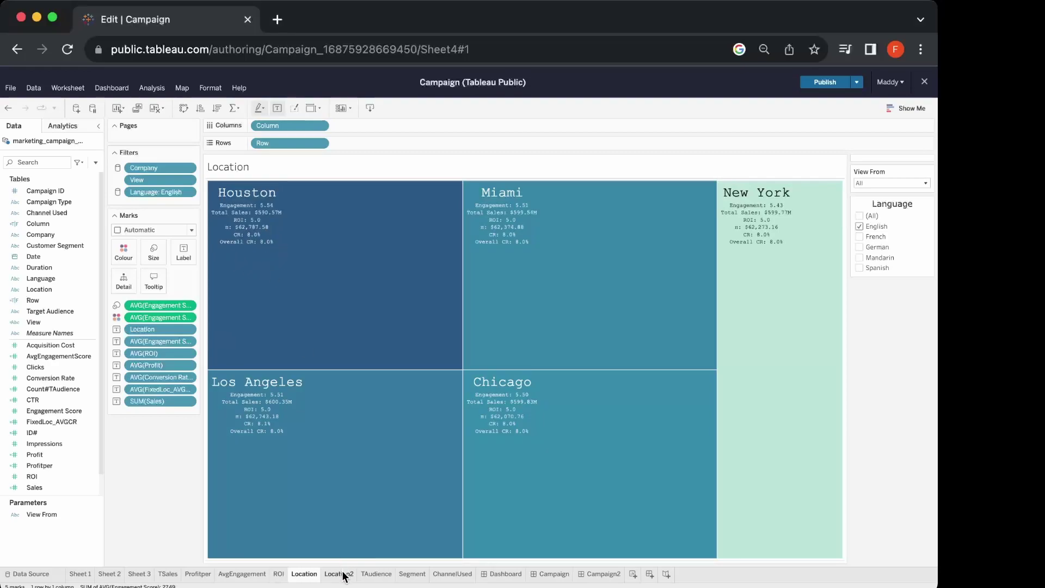
left_click(343, 574)
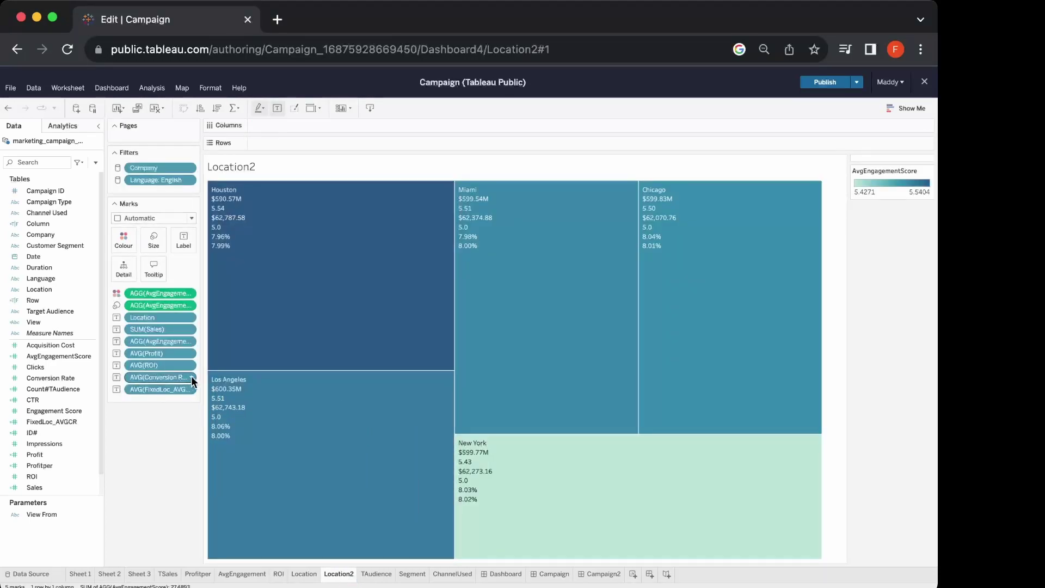
left_click(191, 377)
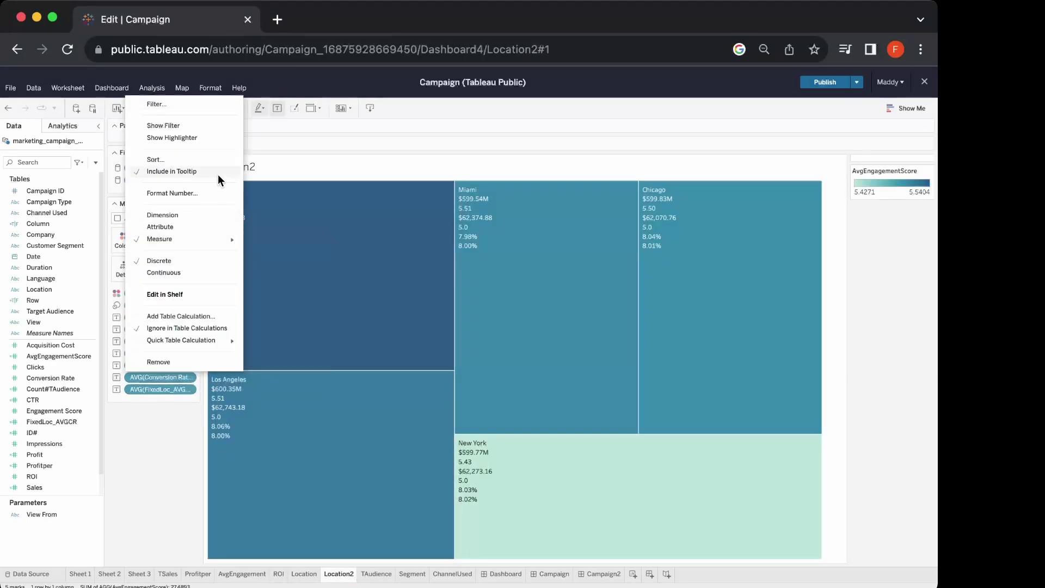
left_click(212, 192)
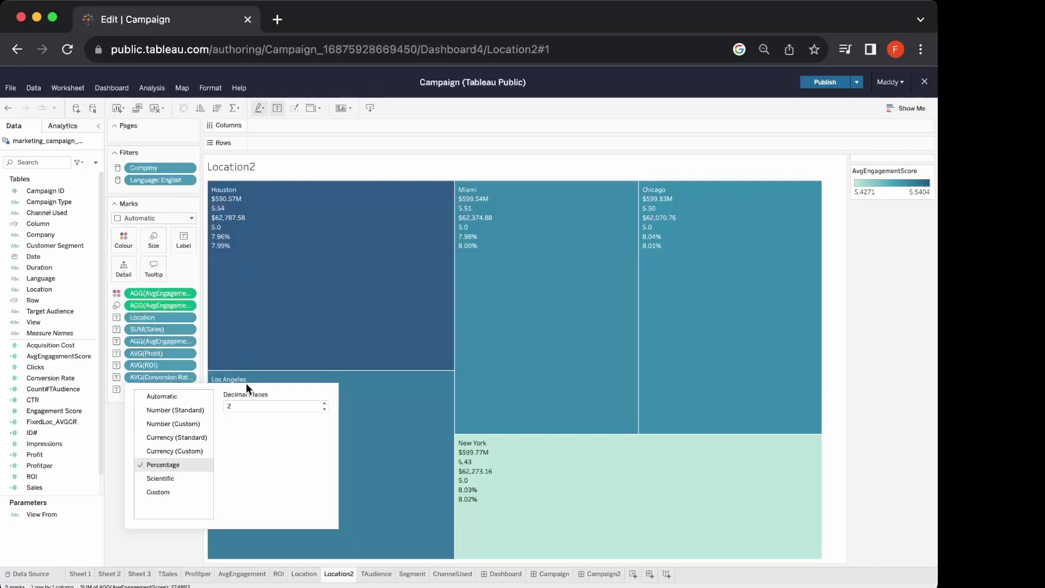
left_click(324, 409)
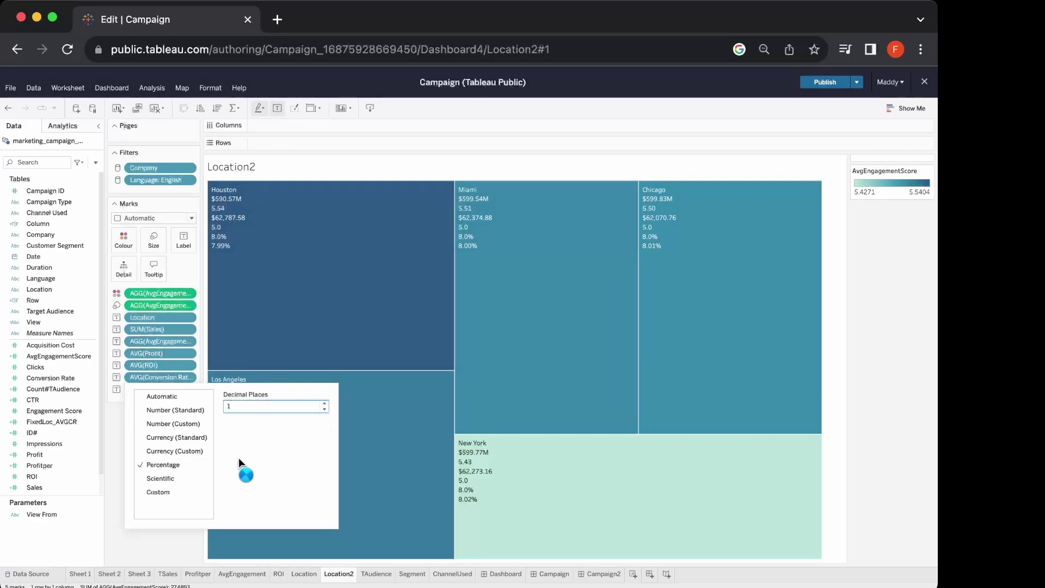
left_click(103, 427)
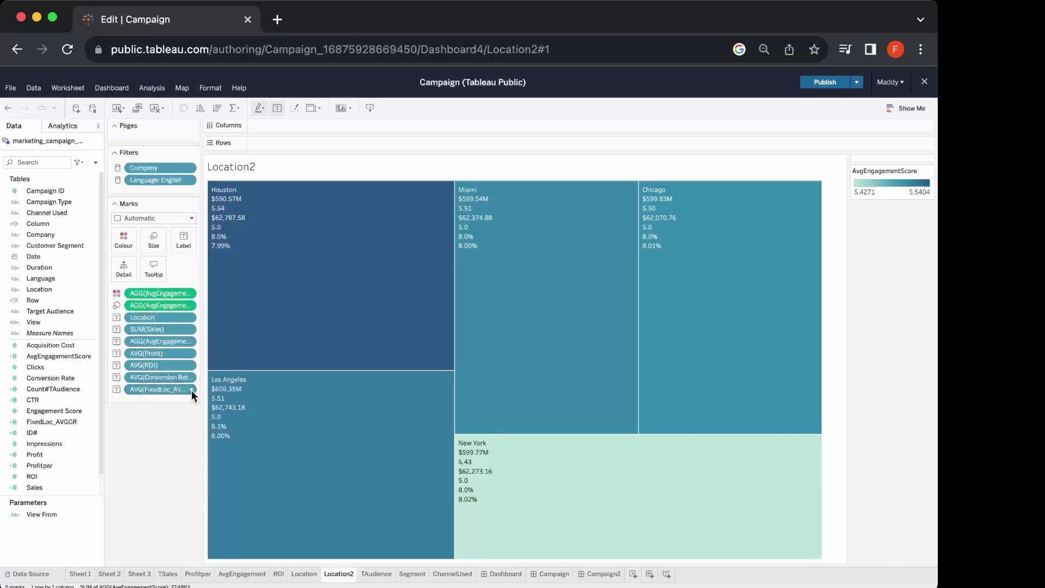
Set the FixedLoc_AVGCR label's percentage format to 1 decimal place on Location2.
left_click(191, 389)
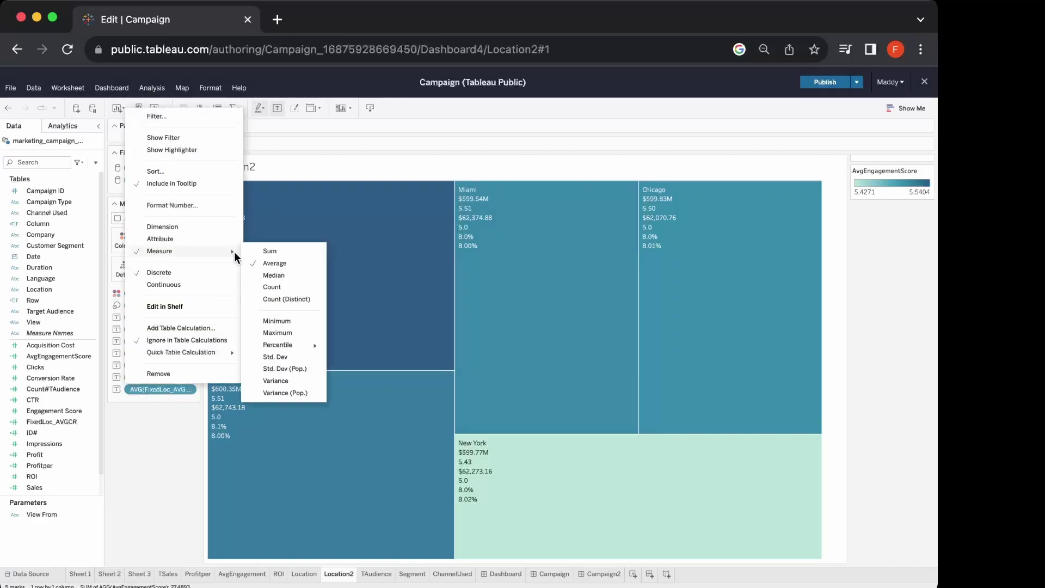
left_click(226, 205)
left_click(324, 422)
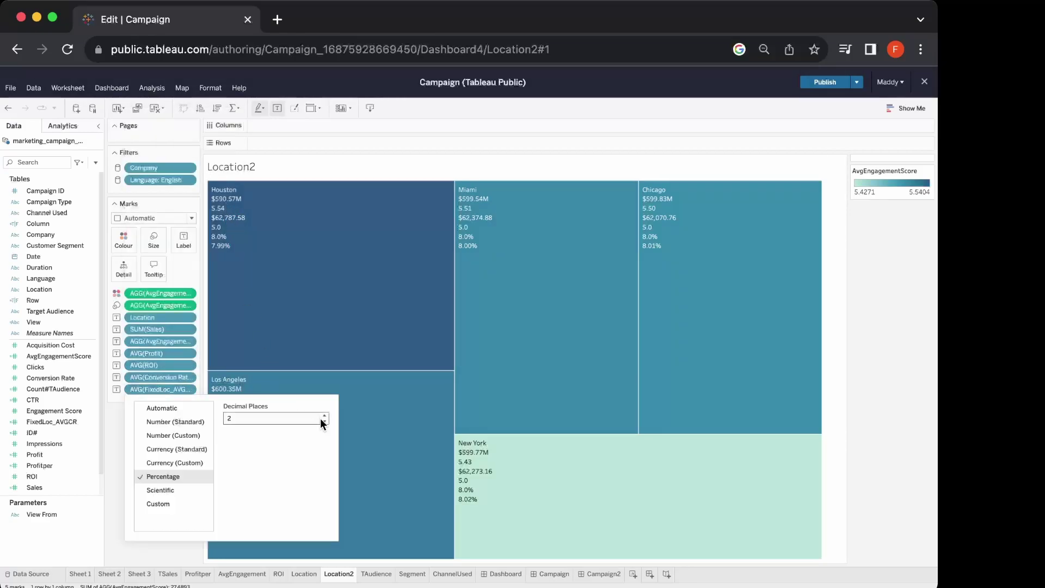
left_click(120, 485)
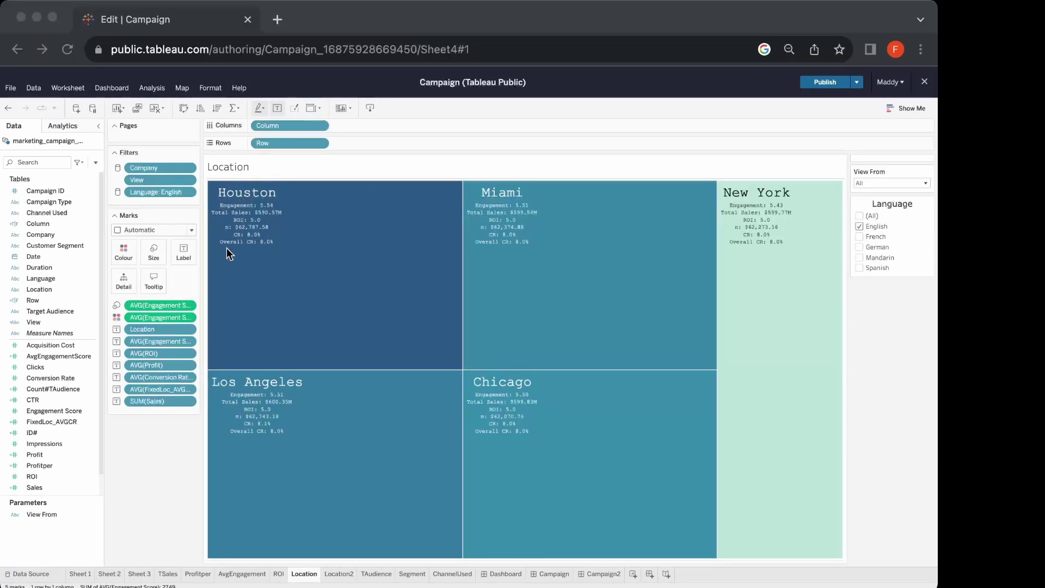
Examine the label text layout and line order on the Location worksheet and return to Location2.
left_click(184, 254)
left_click(184, 253)
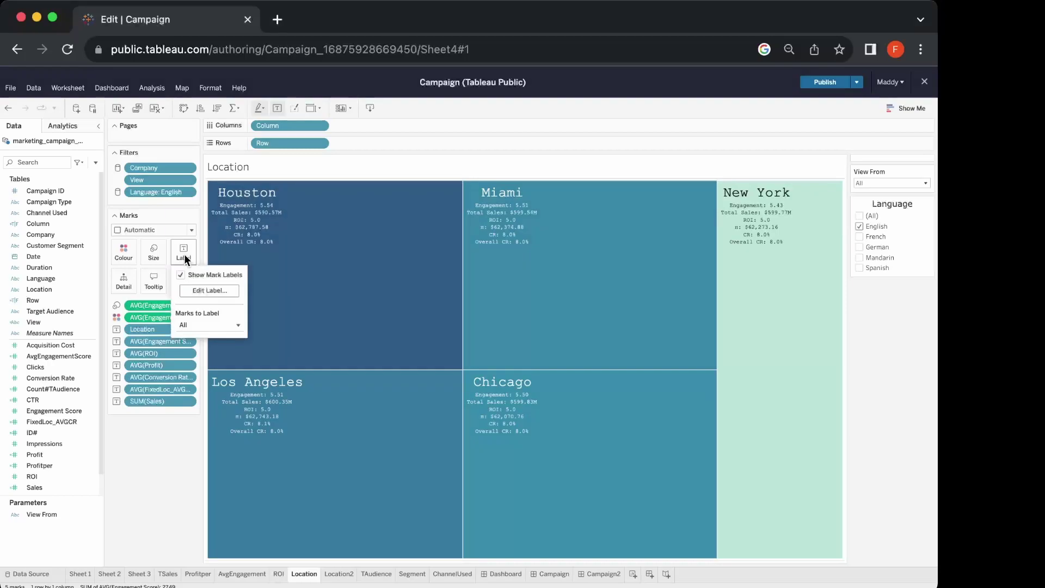
left_click(202, 291)
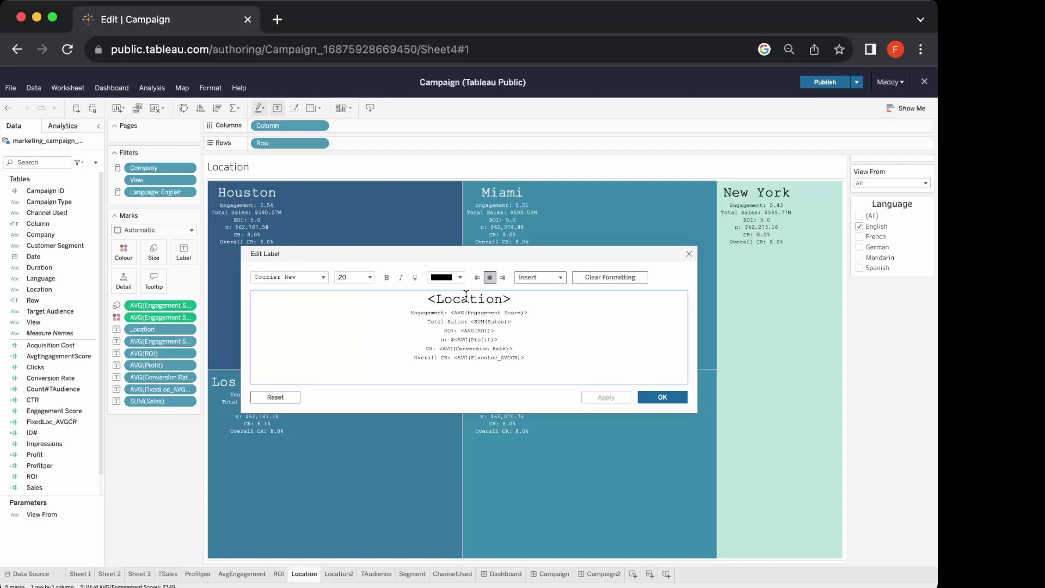
left_click(462, 324)
left_click(665, 400)
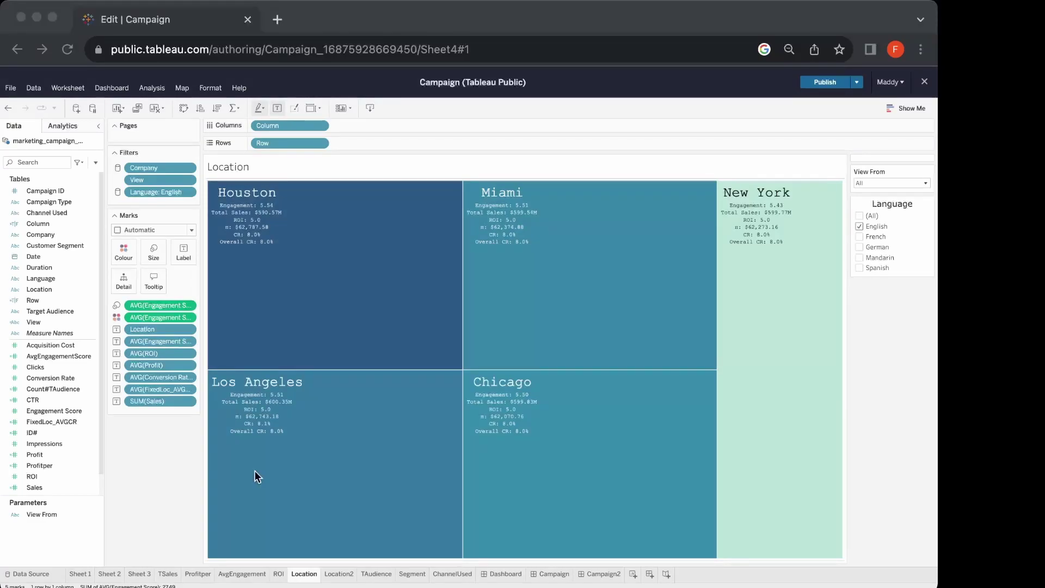
left_click(338, 575)
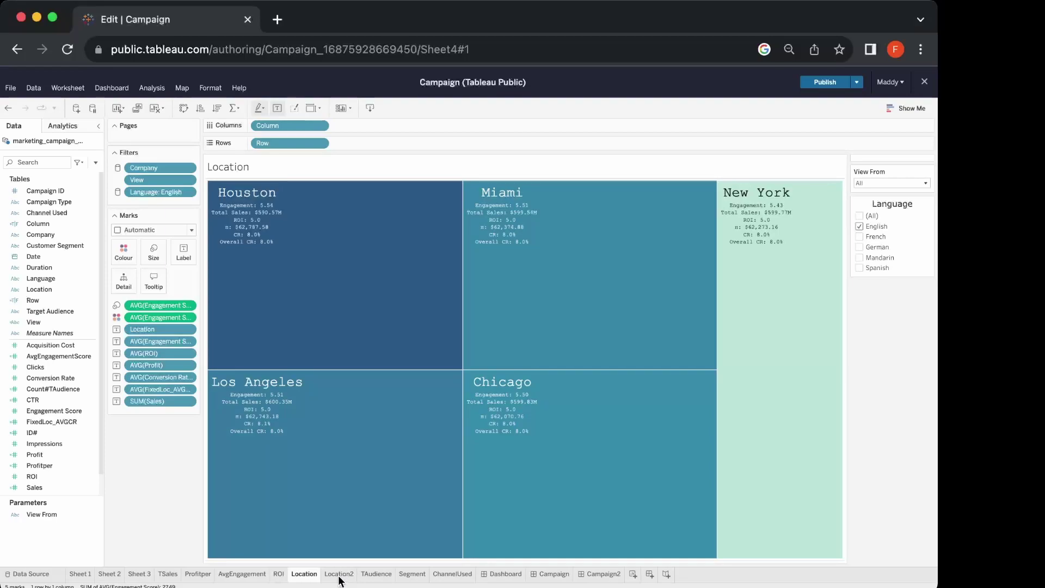
left_click(338, 575)
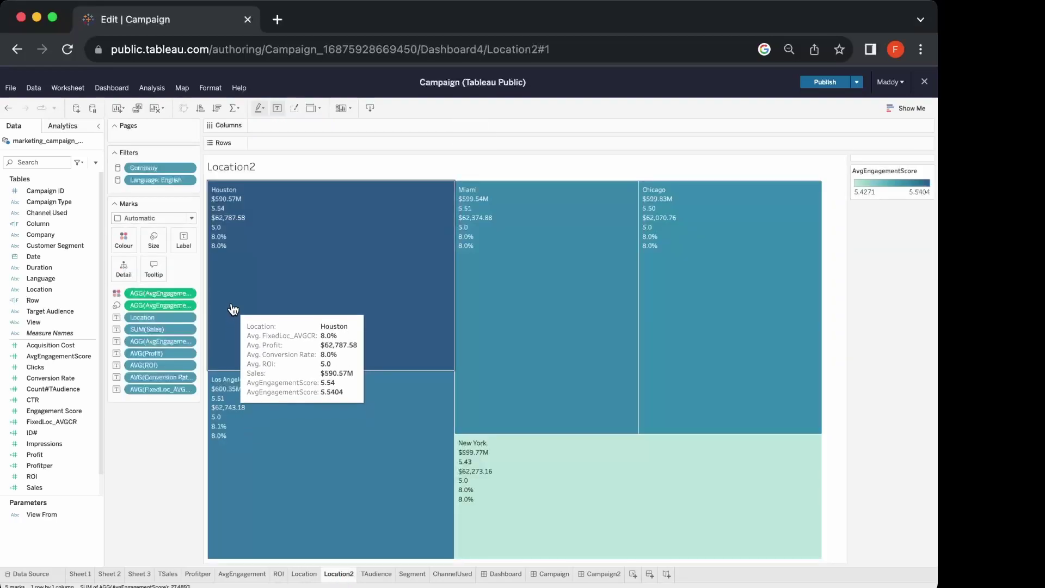
Move the Location field to the first line of the Location2 mark label and remove its old line.
left_click(181, 243)
left_click(195, 277)
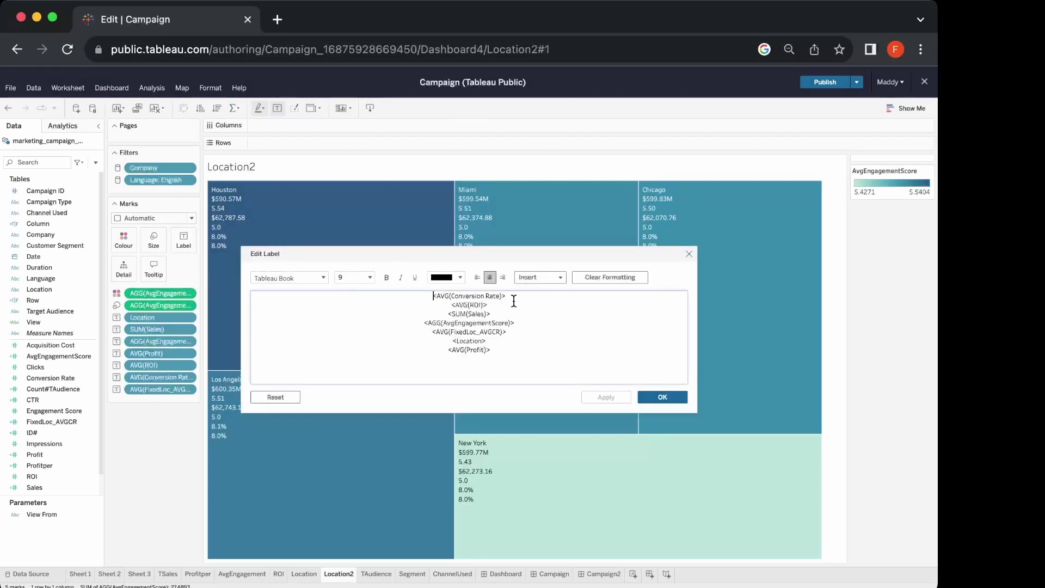
key("Return")
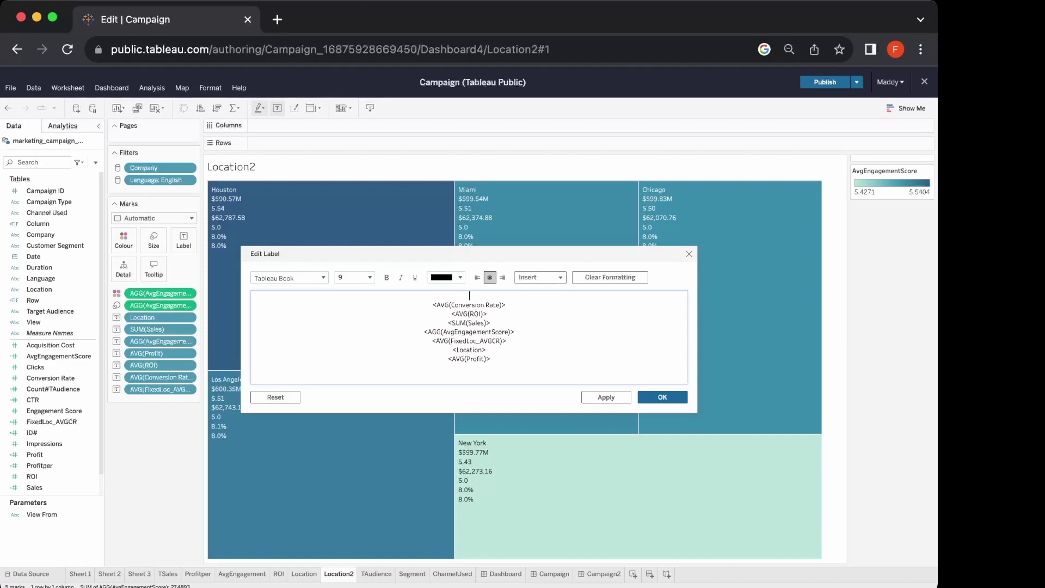
type("<Loca")
key("BackSpace")
key("BackSpace")
key("BackSpace")
key("BackSpace")
type("Location>")
left_click_drag(486, 350, 453, 352)
left_click(453, 353)
left_click_drag(496, 352, 455, 353)
key("BackSpace")
key("BackSpace")
Set the font of the whole Location2 label text to Courier New.
left_click_drag(491, 353, 451, 296)
left_click(321, 279)
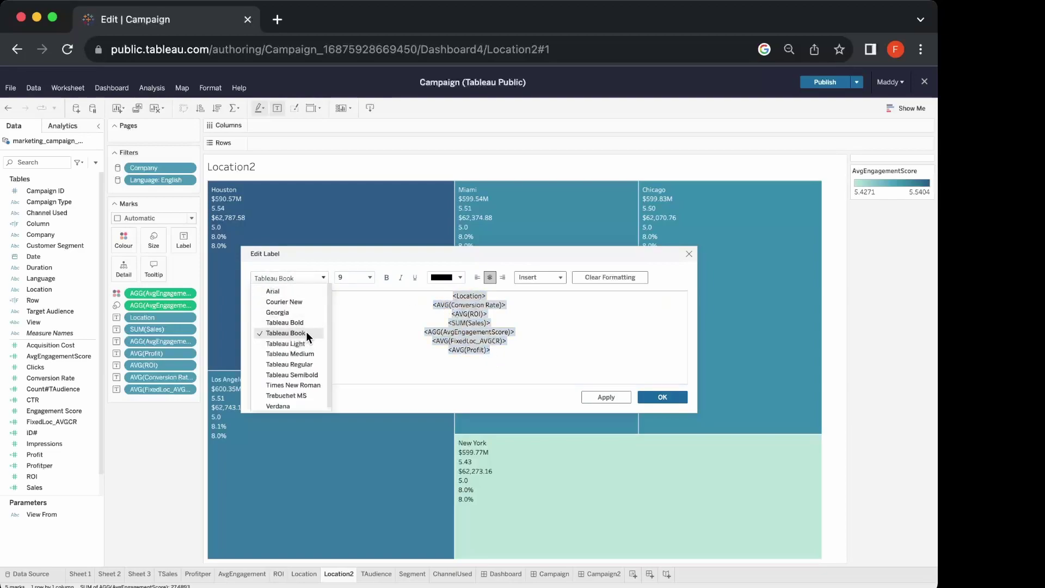
left_click(299, 302)
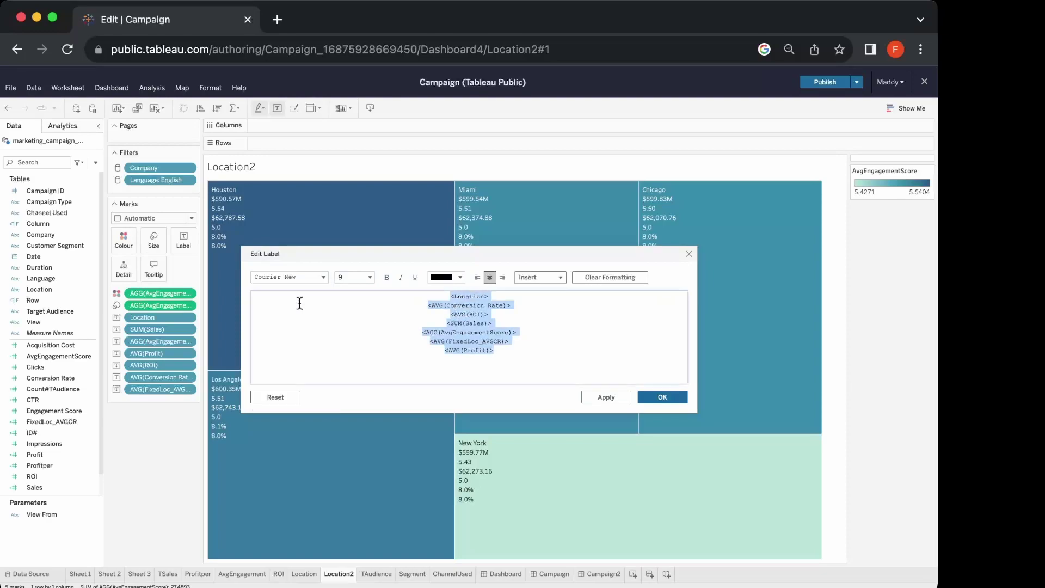
left_click(477, 328)
Set the label's Location line to size 20 and all the lines beneath it to size 8.
left_click_drag(492, 296, 450, 295)
left_click(368, 278)
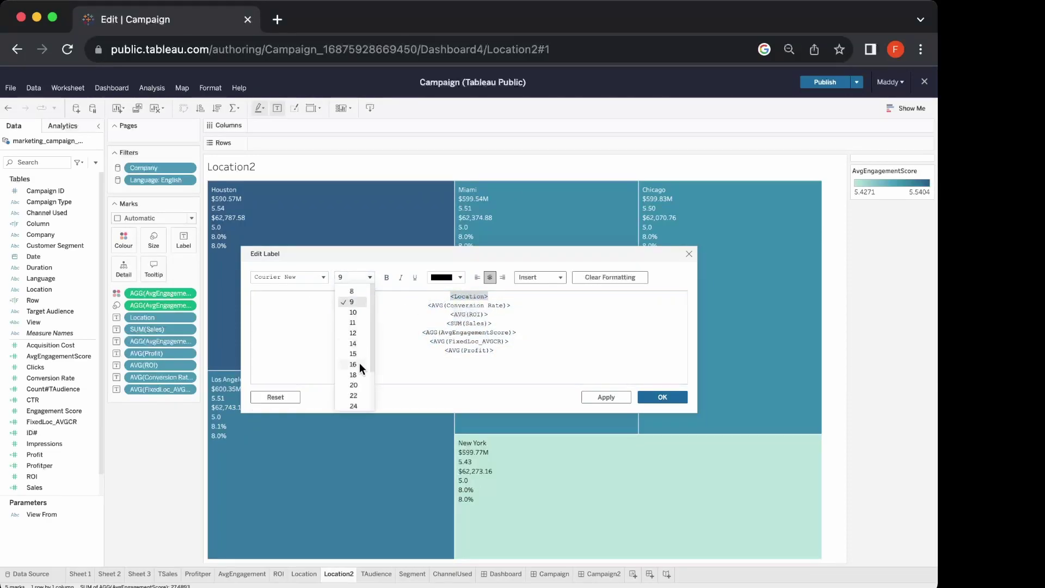
left_click(353, 385)
left_click(501, 360)
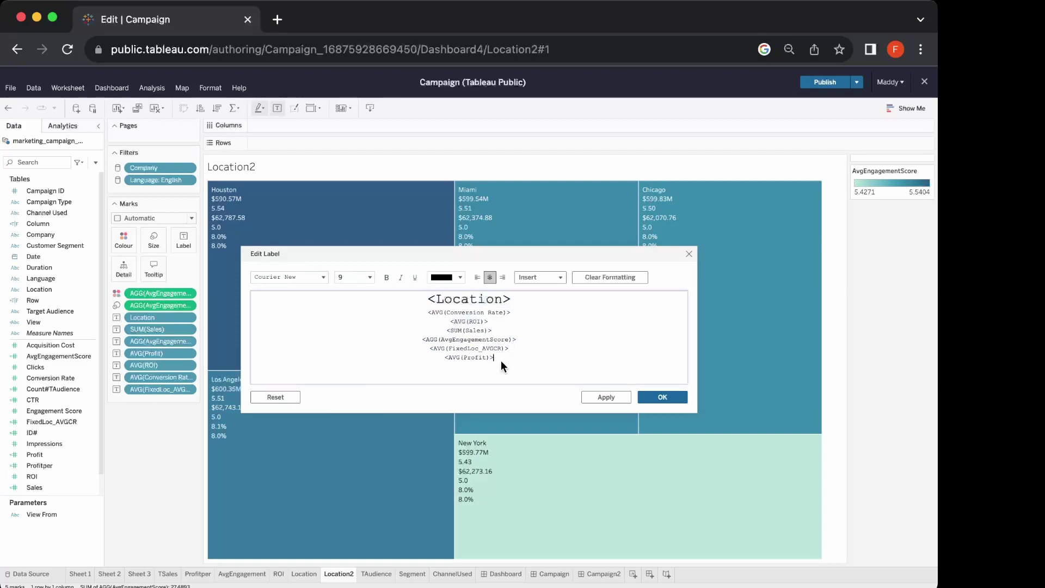
left_click_drag(497, 356, 426, 314)
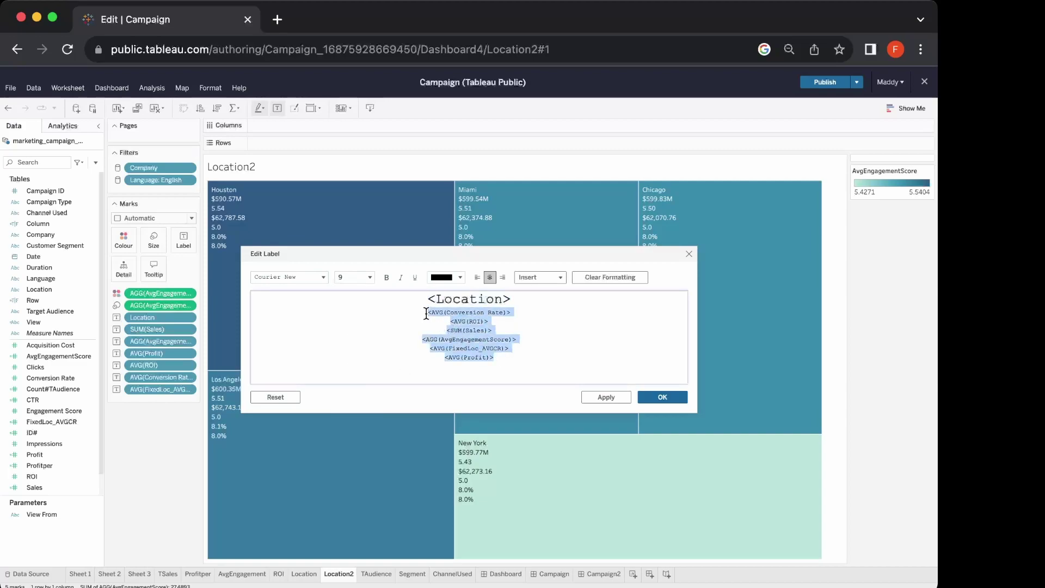
left_click(369, 277)
left_click(354, 291)
Prefix the conversion rate, ROI, sales and engagement score lines with "CR:", "ROI:", "Total Sales:" and "Engagement:".
left_click(435, 307)
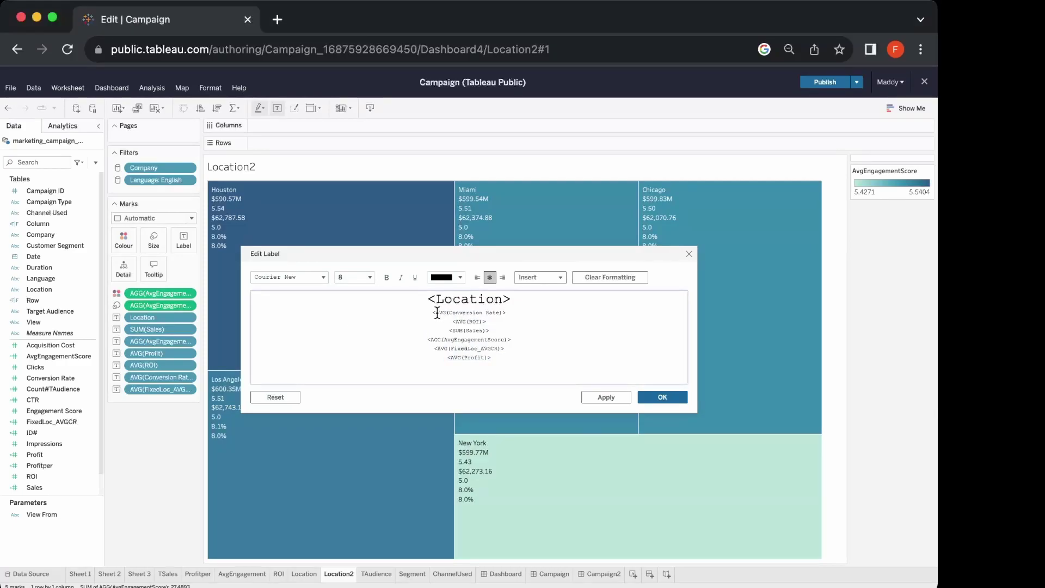
type("CR:")
type(" ROI")
type(": ")
type("Total Sales")
type(":")
left_click(427, 339)
type("Engagement:")
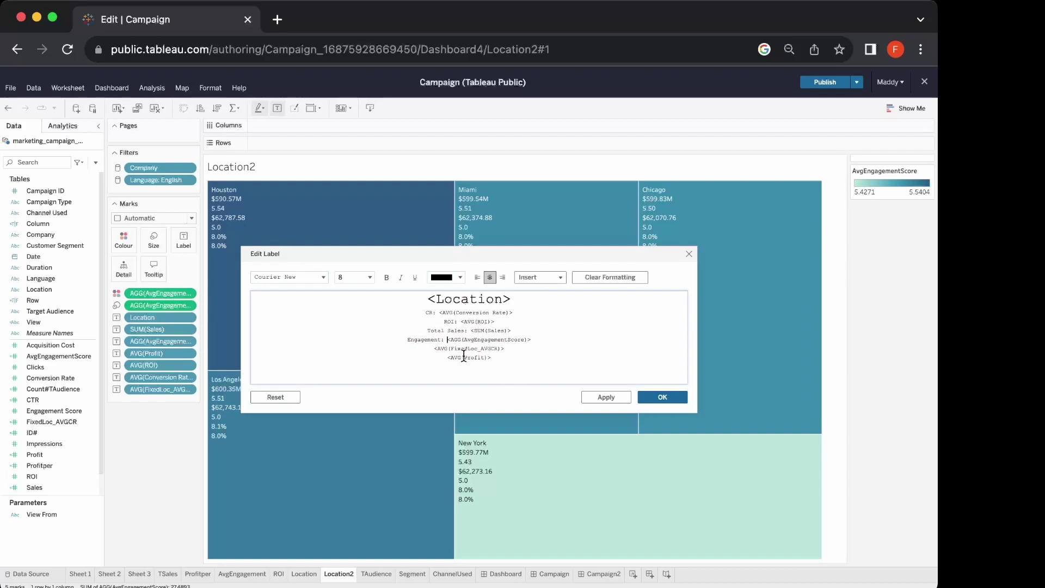
Prefix the FixedLoc_AVGCR line with "Total CR:" and the profit line with "n:", and save the label.
left_click(433, 348)
type("Total CR")
type(": ")
type("n:")
left_click(664, 396)
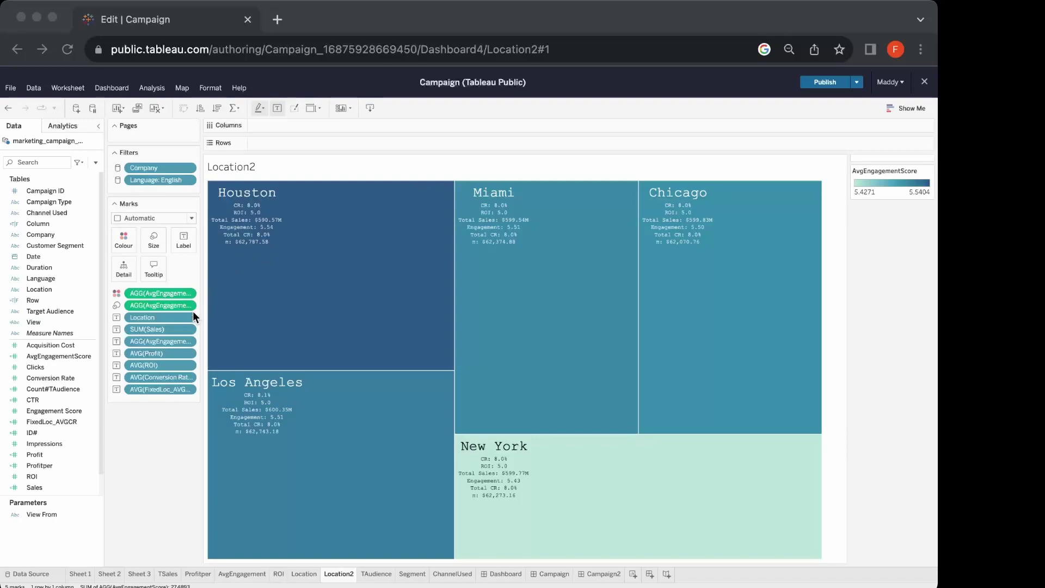
Move the CR line of the Location2 label to directly below the Engagement line.
left_click(183, 247)
left_click(183, 248)
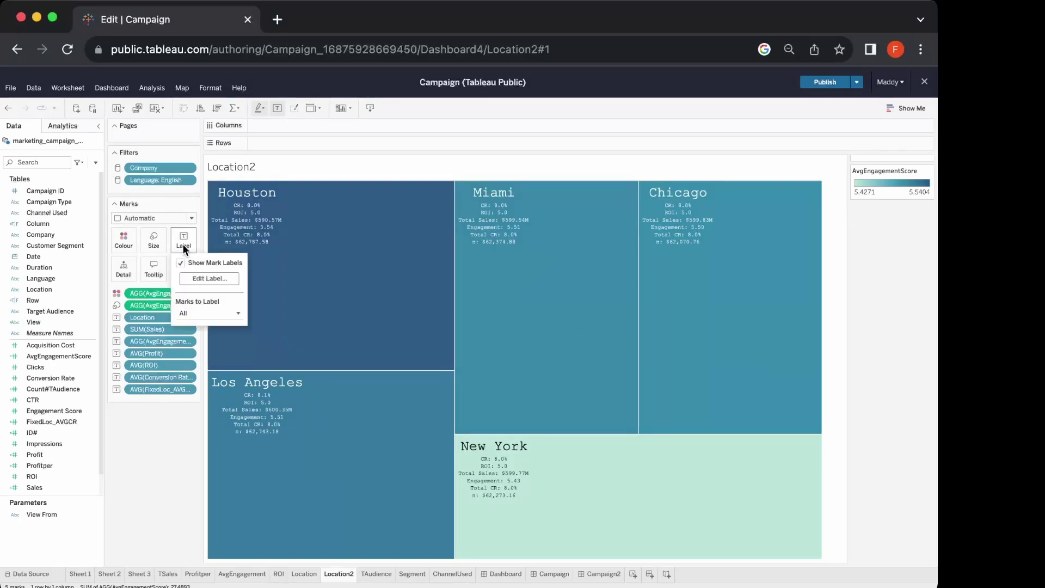
left_click(201, 280)
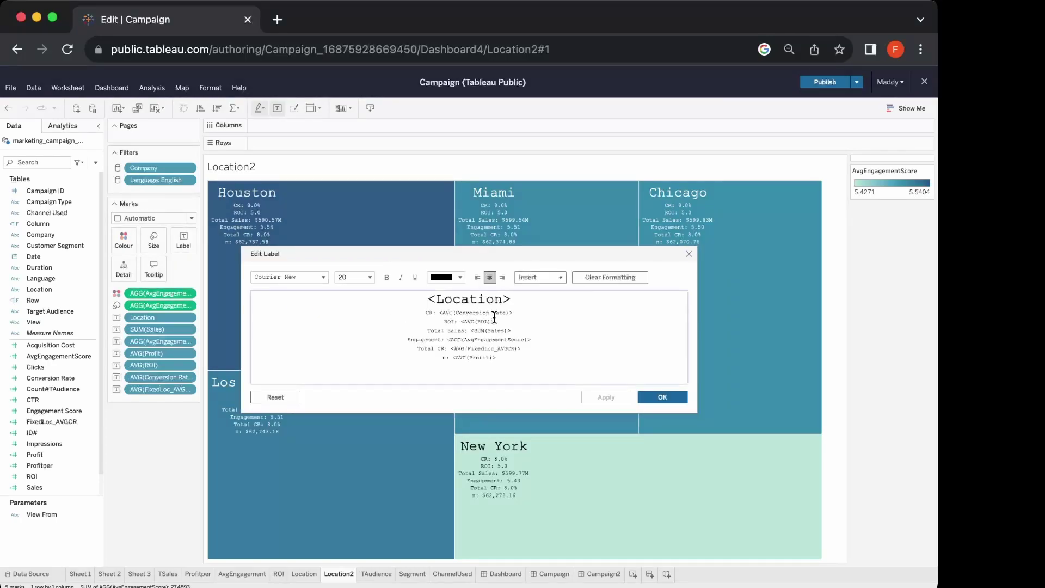
left_click_drag(520, 313, 418, 314)
key("super+c")
key("BackSpace")
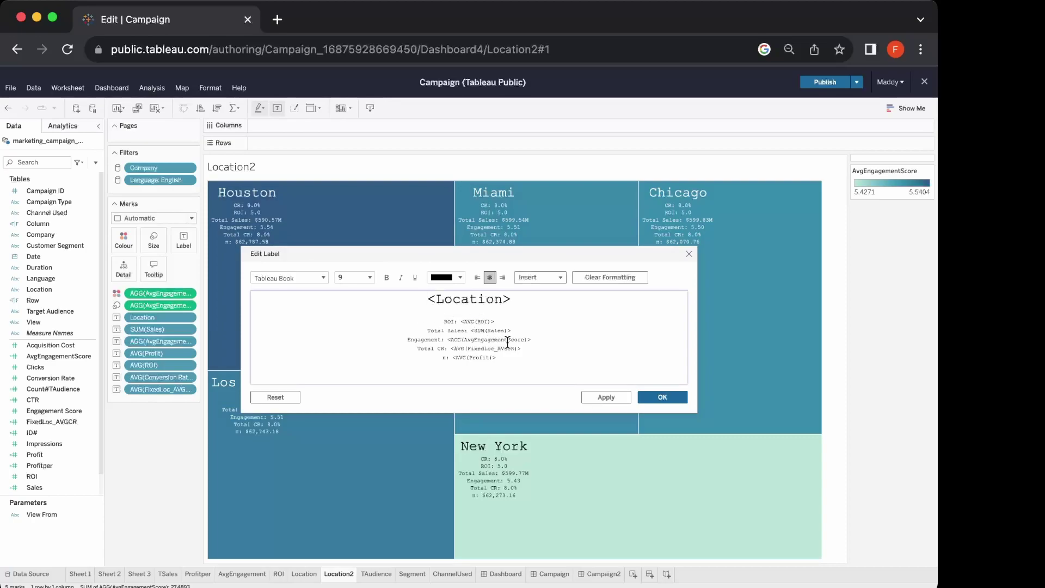
left_click(532, 339)
key("Return")
key("super+v")
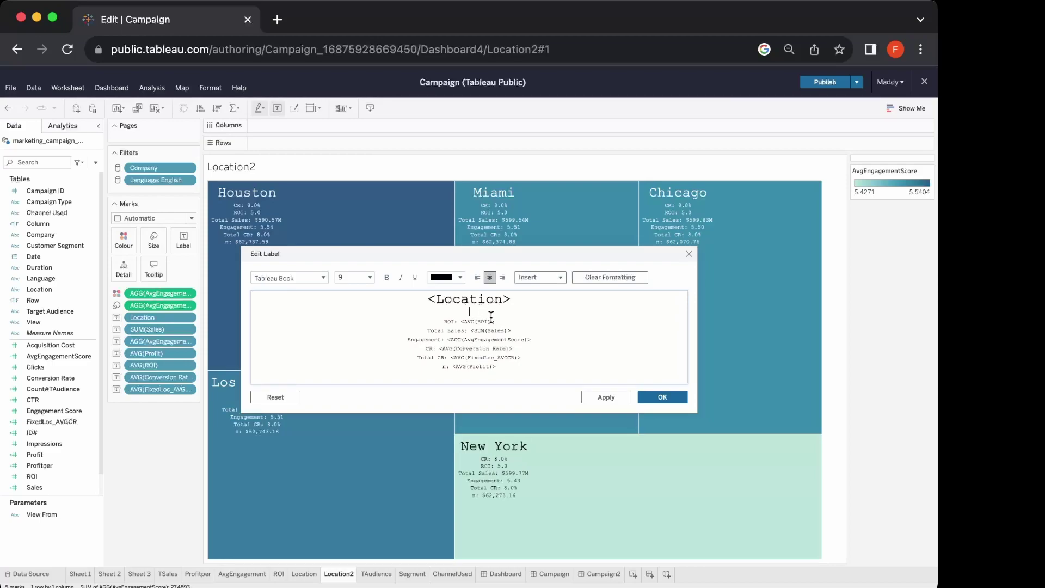
Move the Total Sales line directly under Location, remove the leftover blank line and save the label.
left_click_drag(513, 328, 425, 331)
key("super+x")
key("super+v")
key("Down")
key("Down")
key("BackSpace")
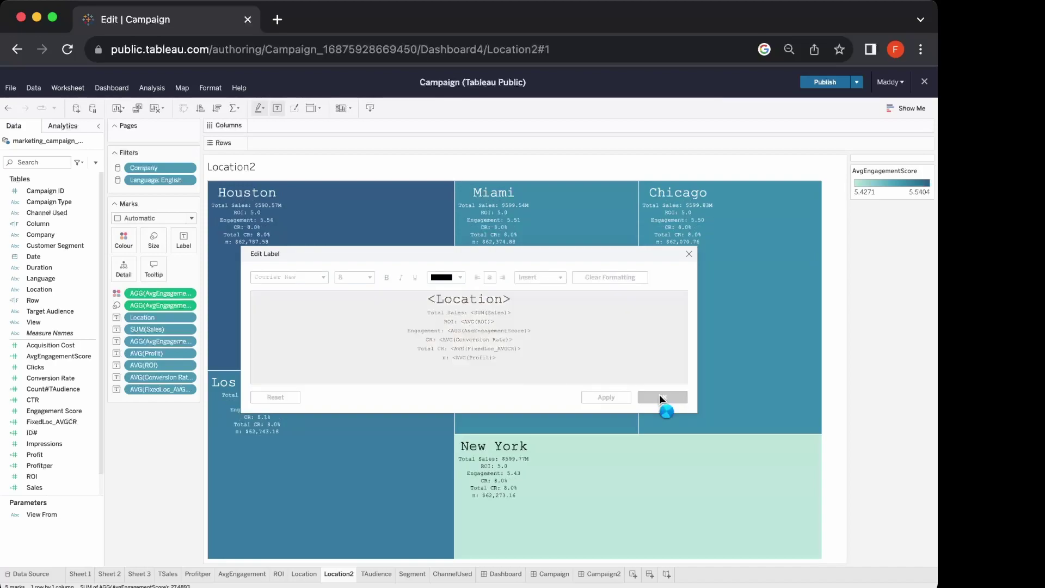
left_click(658, 394)
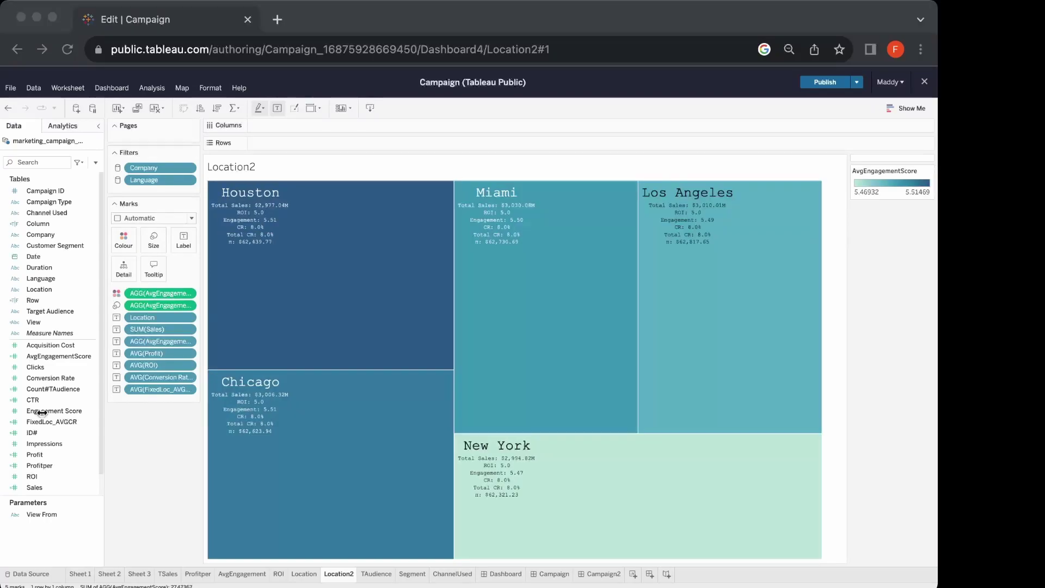
Change the "Total CR" prefix in the Location2 label to "Overall CR" and save the label.
left_click(182, 240)
left_click(182, 240)
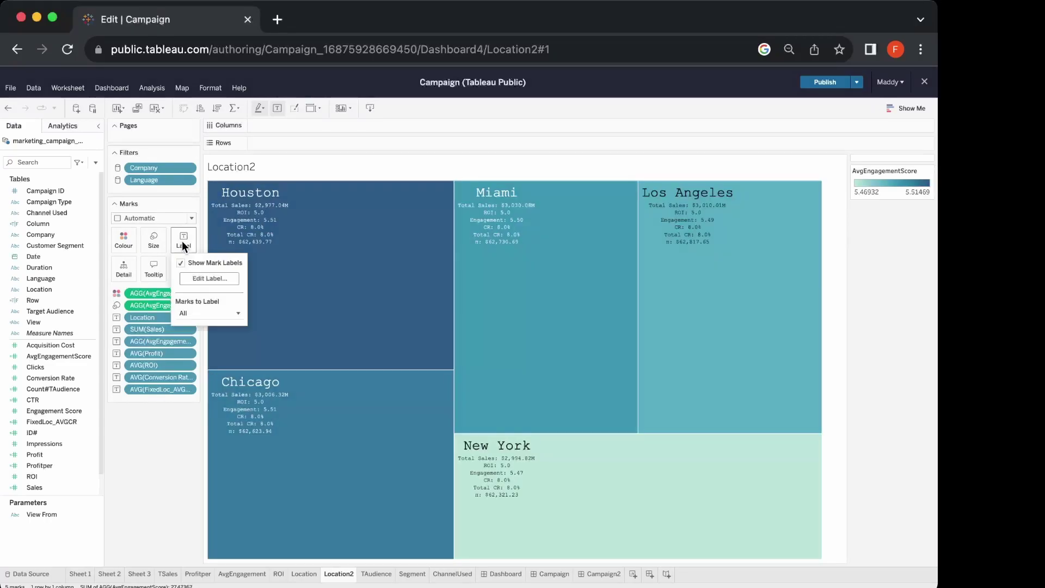
left_click(202, 282)
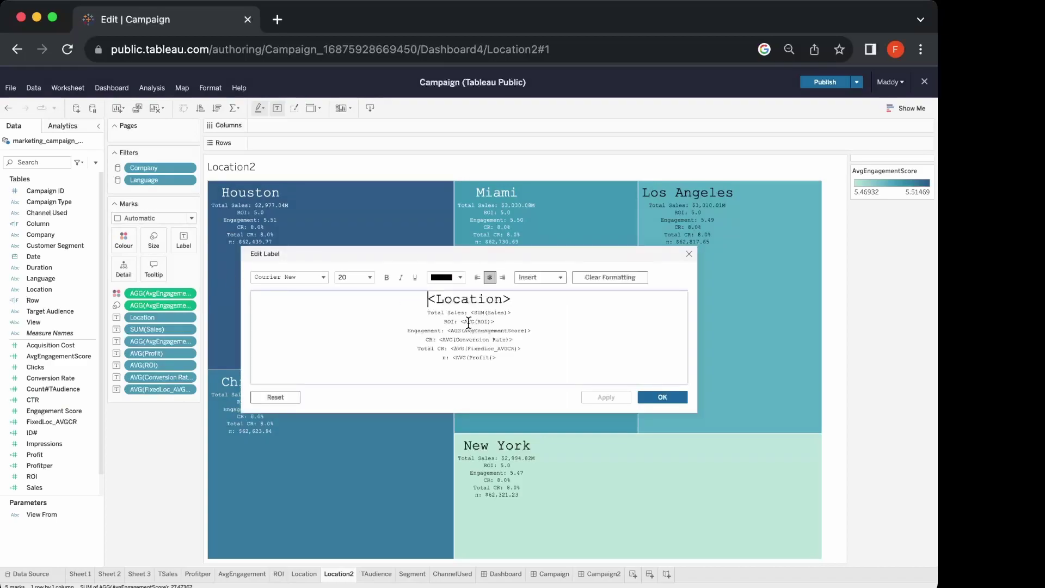
left_click(434, 349)
key("BackSpace")
key("BackSpace")
key("BackSpace")
key("BackSpace")
key("BackSpace")
key("BackSpace")
type("Overall")
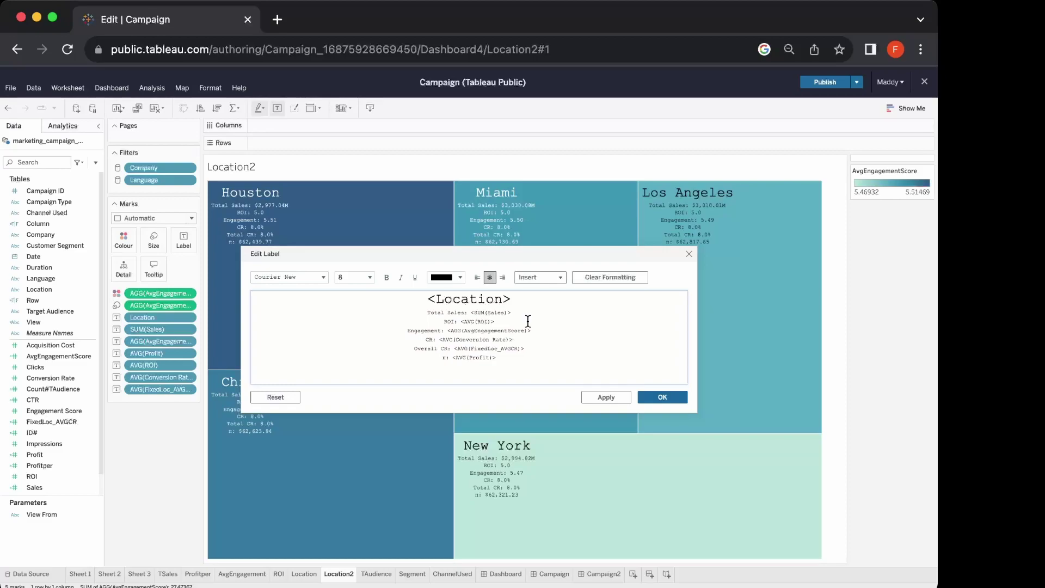
left_click(655, 398)
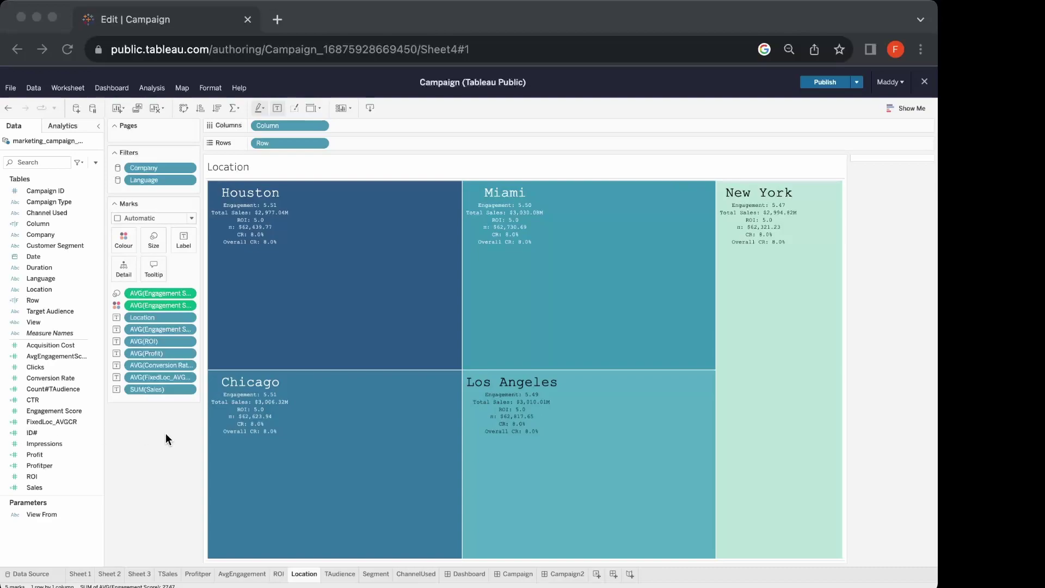
Review the treemaps on the Location, TAudience and Segment worksheets.
left_click(165, 440)
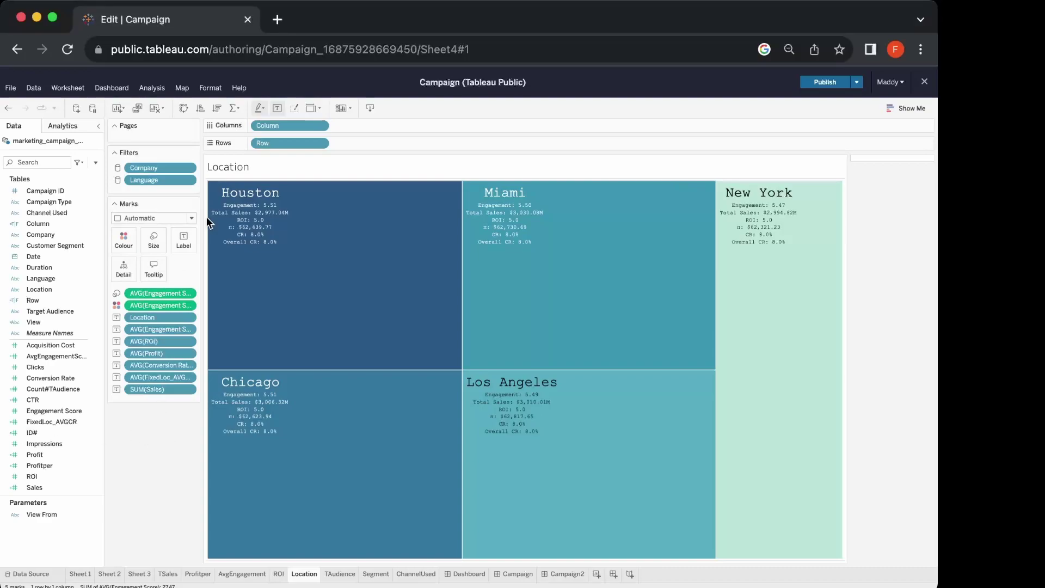
left_click(338, 574)
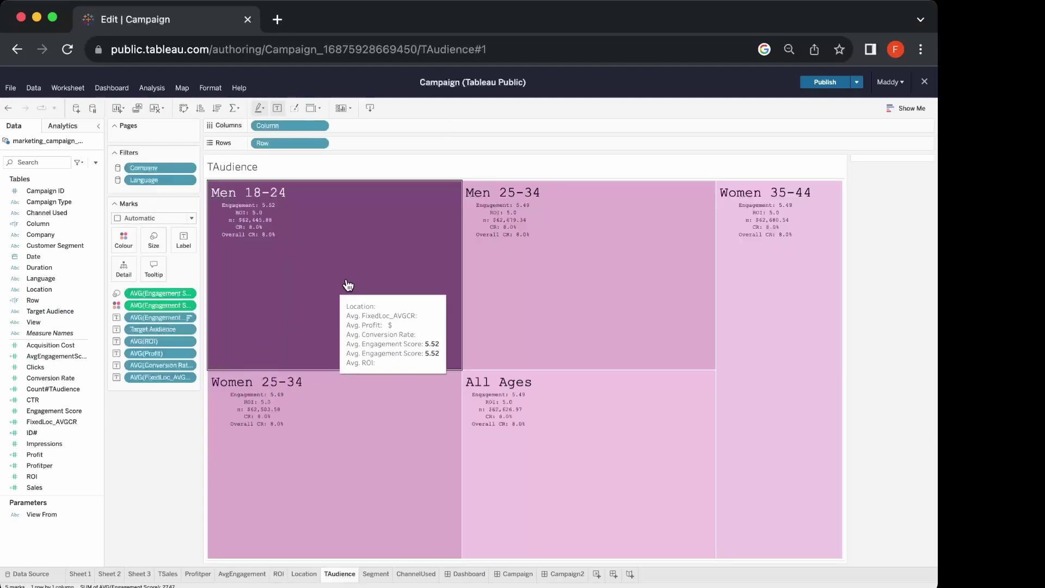
left_click(375, 575)
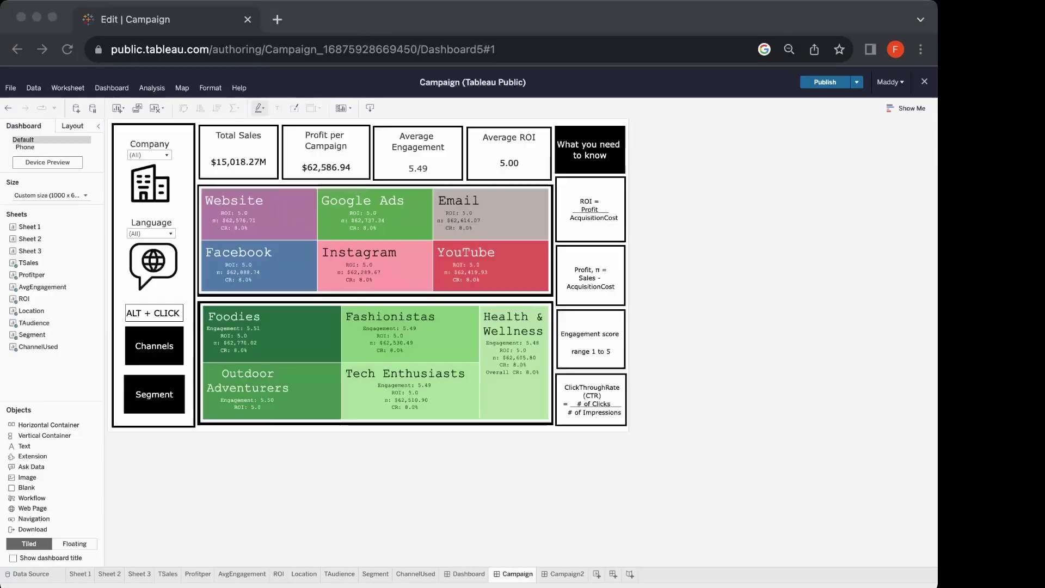
Try out the Channels and Segment buttons on the Campaign dashboard.
left_click(151, 469)
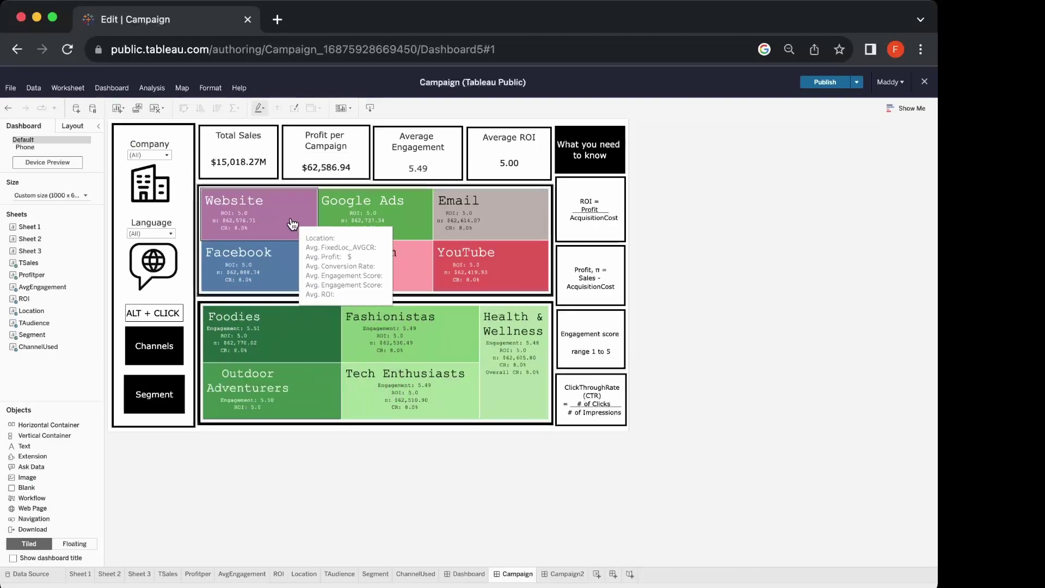
left_click(158, 358)
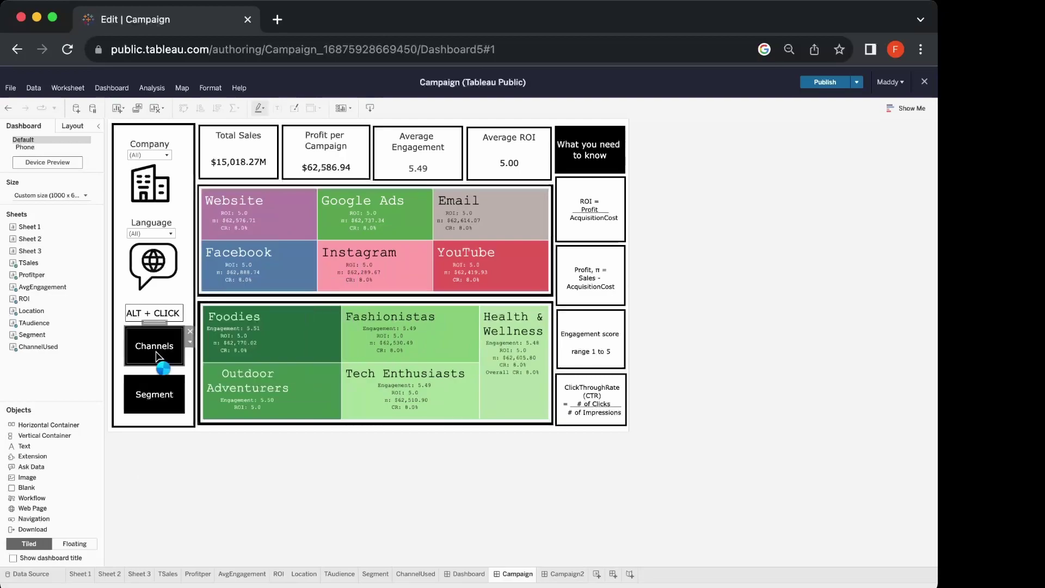
left_click(157, 358, "alt")
left_click(170, 388, "alt")
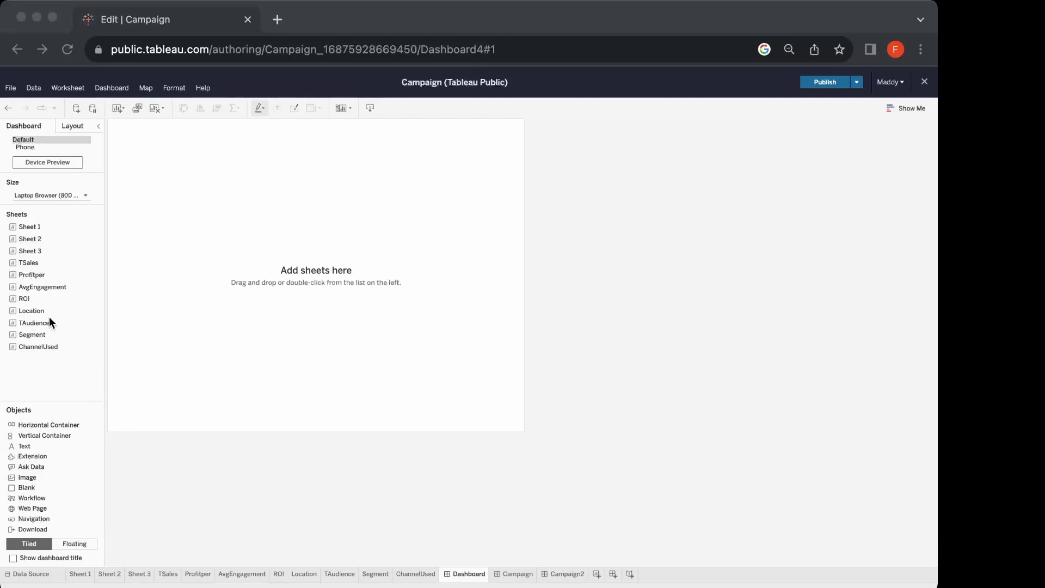
Add the Location sheet to the empty Dashboard and hide its title.
left_click(37, 309)
left_click_drag(37, 309, 135, 303)
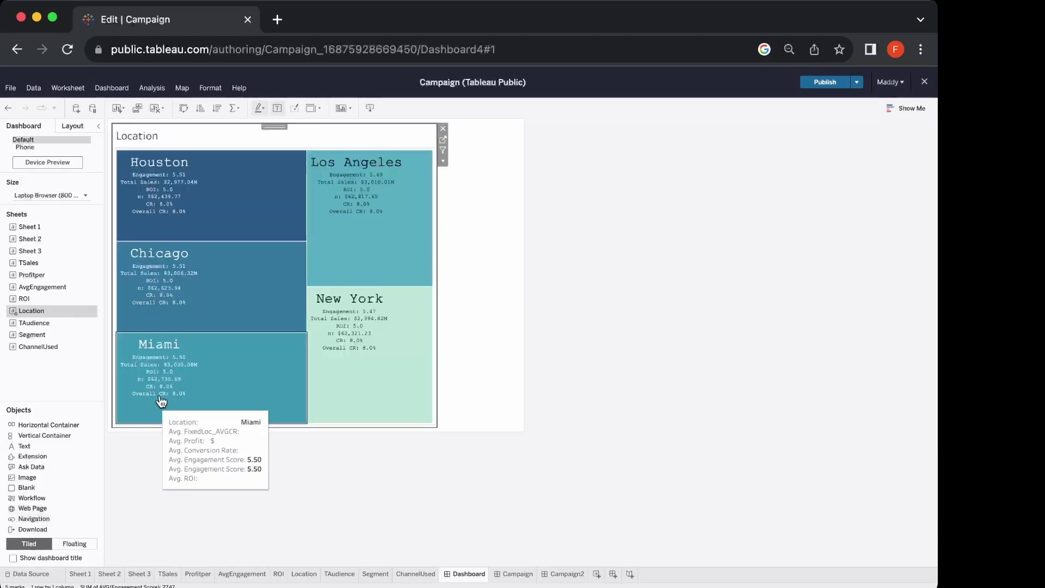
right_click(214, 132)
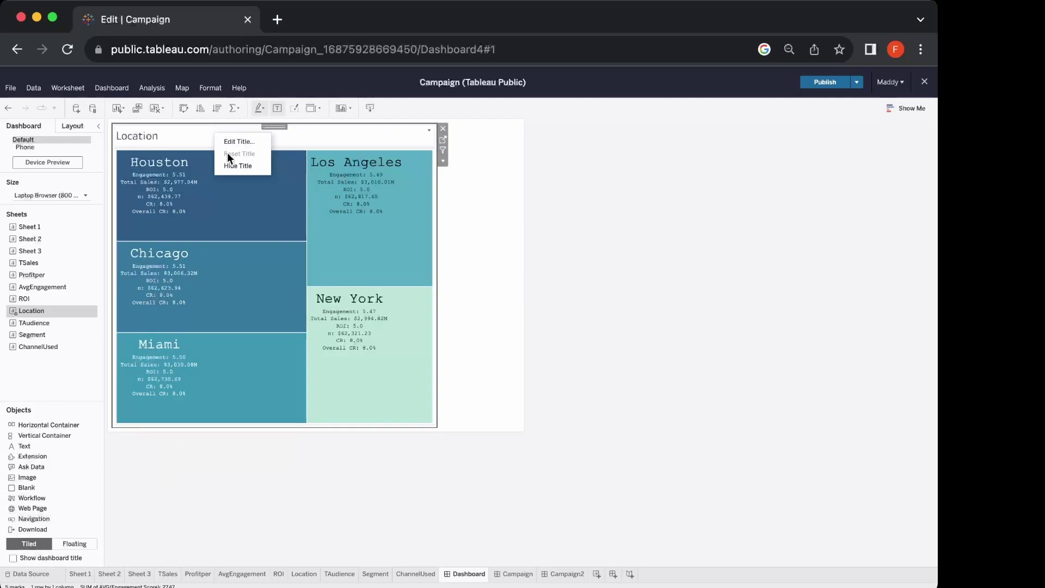
left_click(233, 166)
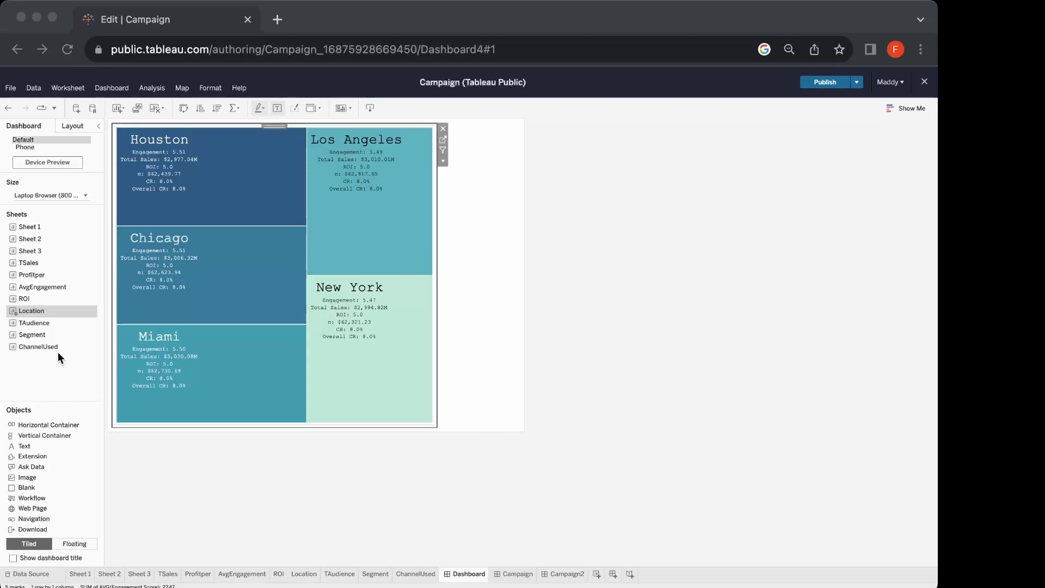
Add the ChannelUsed sheet as a floating item without its title and fit it exactly over the Location treemap.
left_click(74, 544)
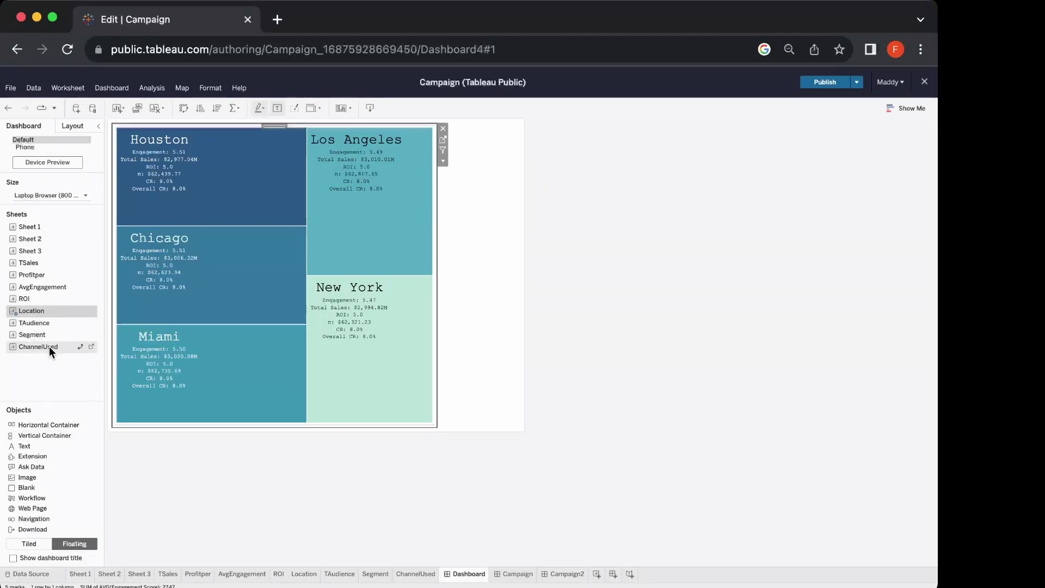
left_click_drag(49, 346, 166, 214)
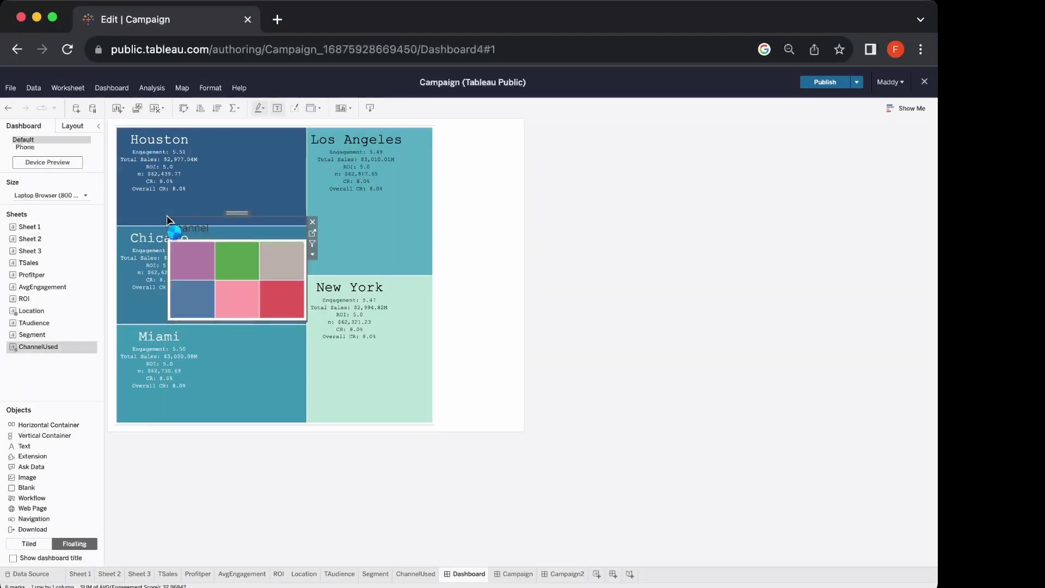
right_click(224, 229)
left_click(249, 264)
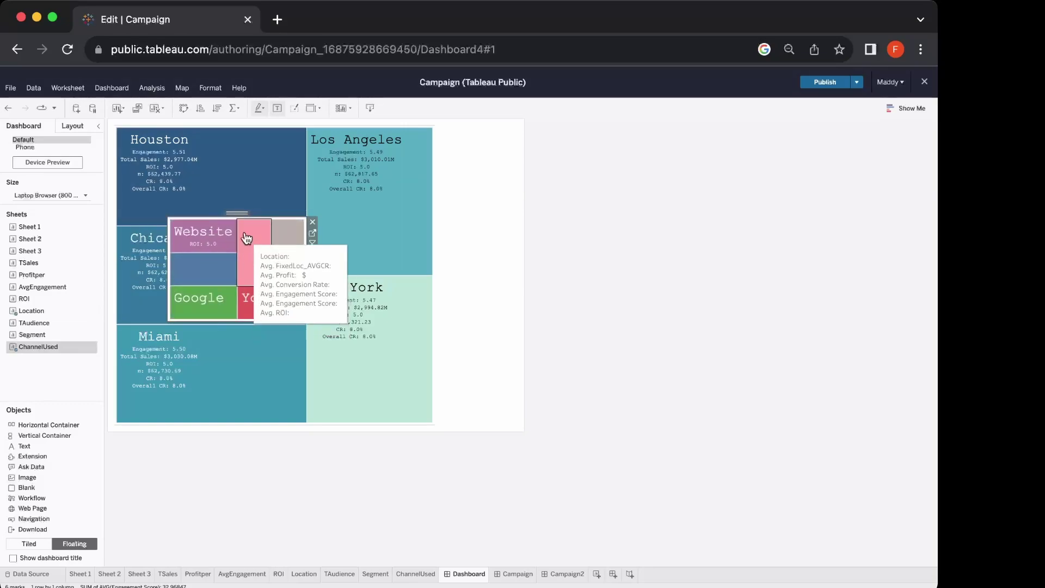
left_click_drag(240, 214, 188, 121)
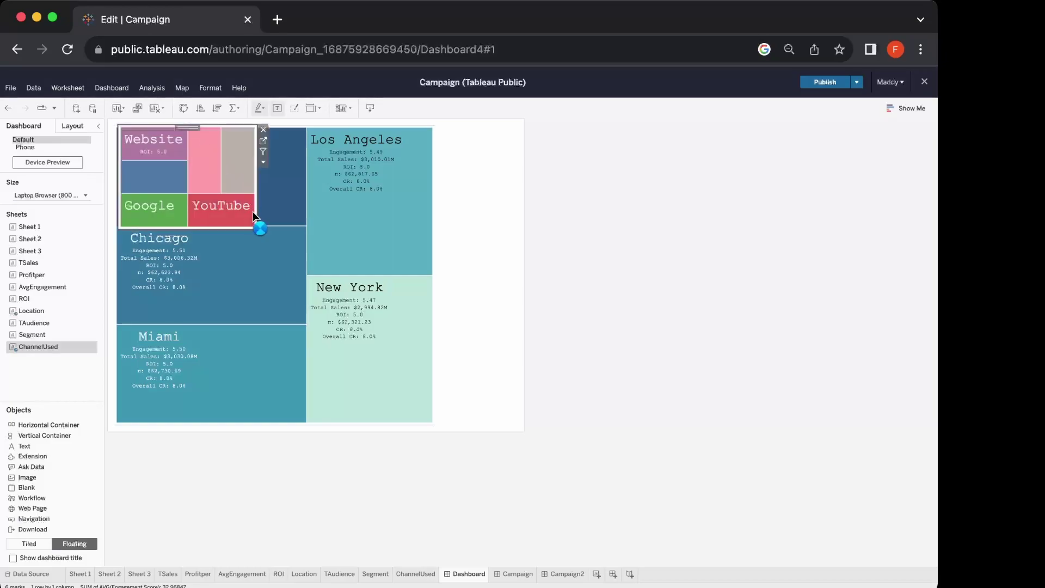
left_click_drag(255, 228, 438, 427)
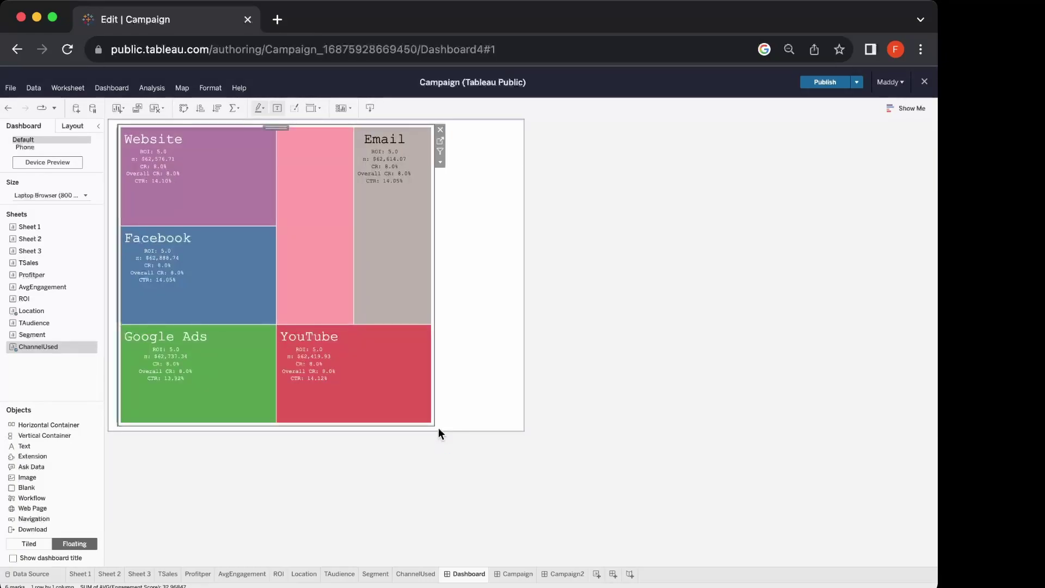
Add a show/hide button for the ChannelUsed treemap and place it in the blank area beside the treemap.
left_click(429, 143)
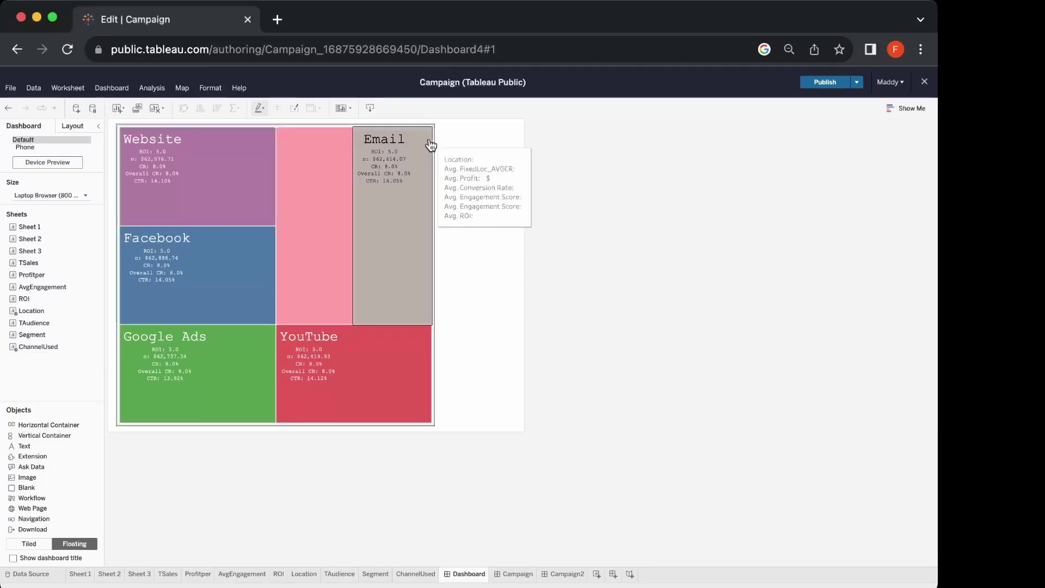
left_click(431, 138)
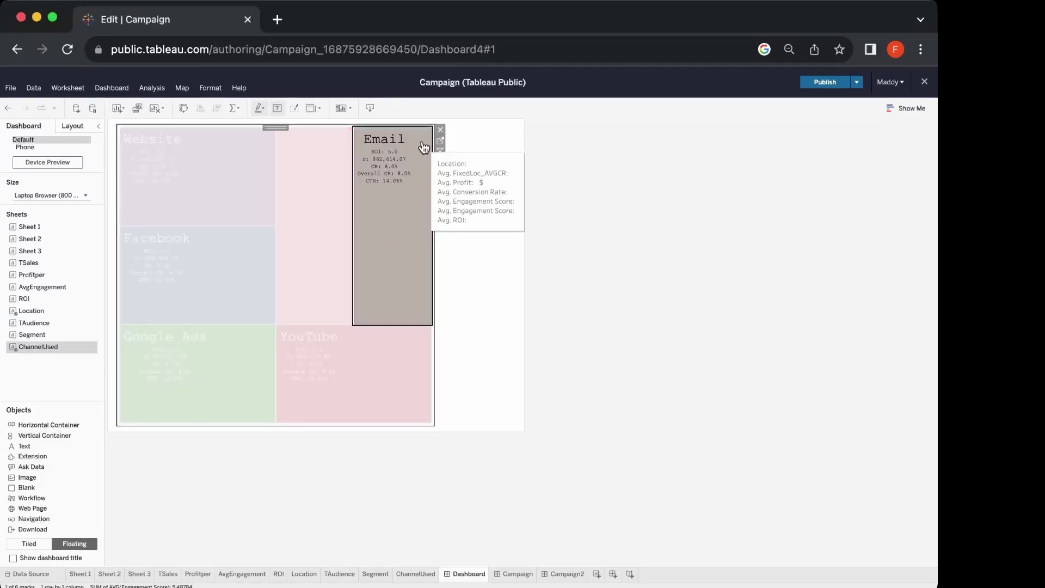
left_click(439, 162)
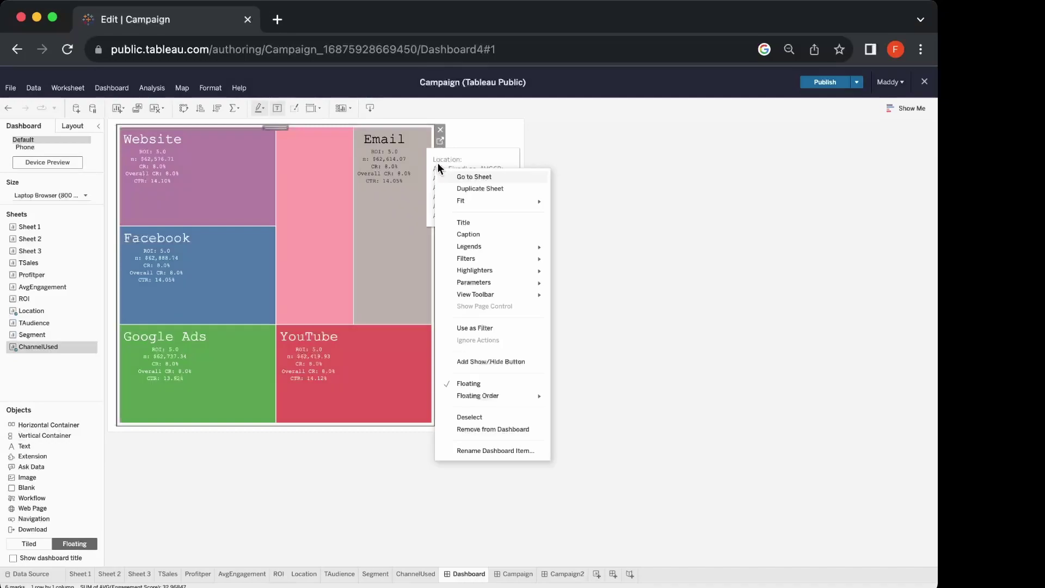
left_click(433, 137)
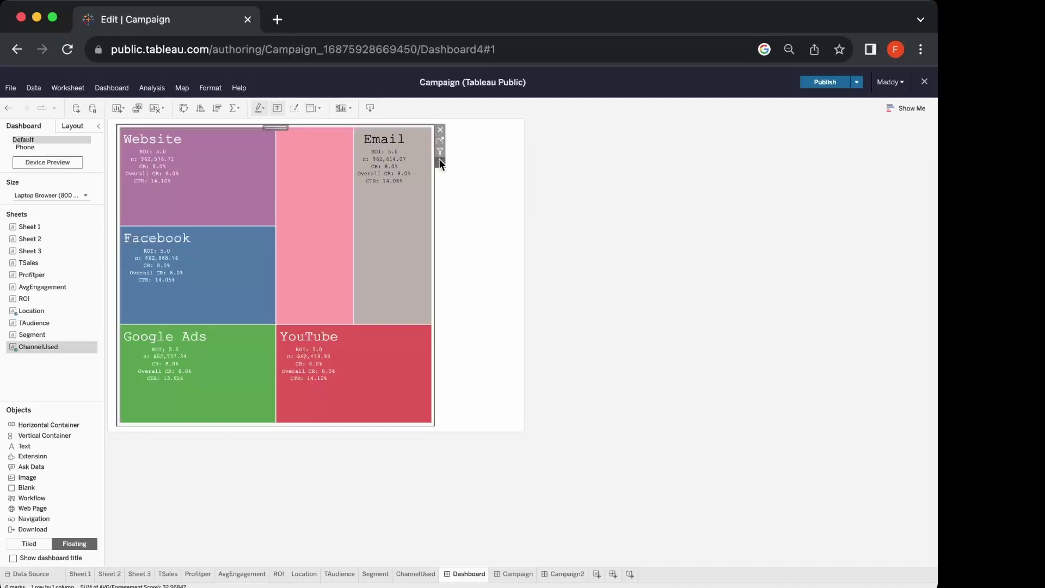
left_click(438, 160)
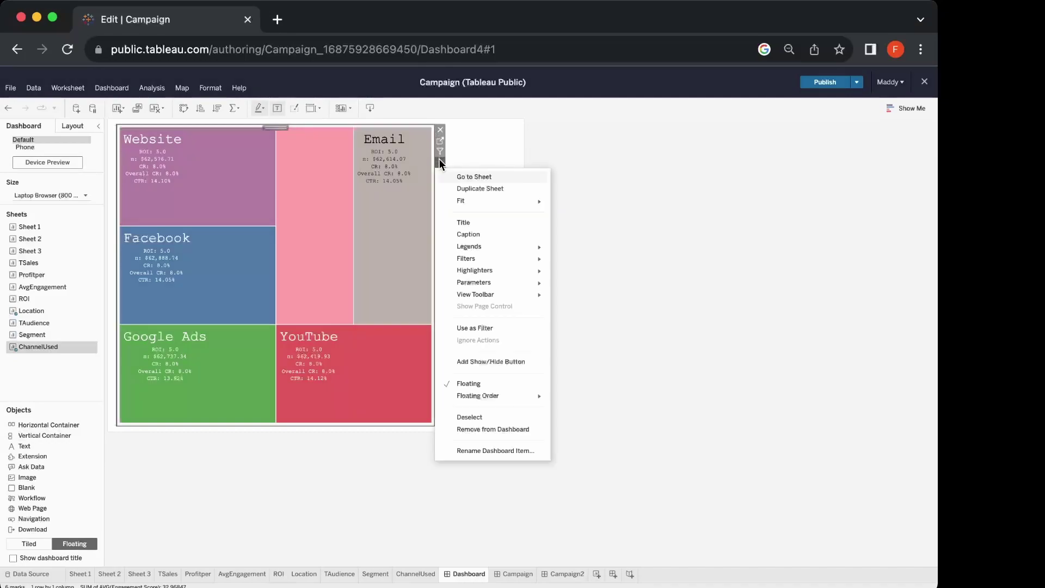
left_click(495, 362)
left_click_drag(438, 125, 499, 213)
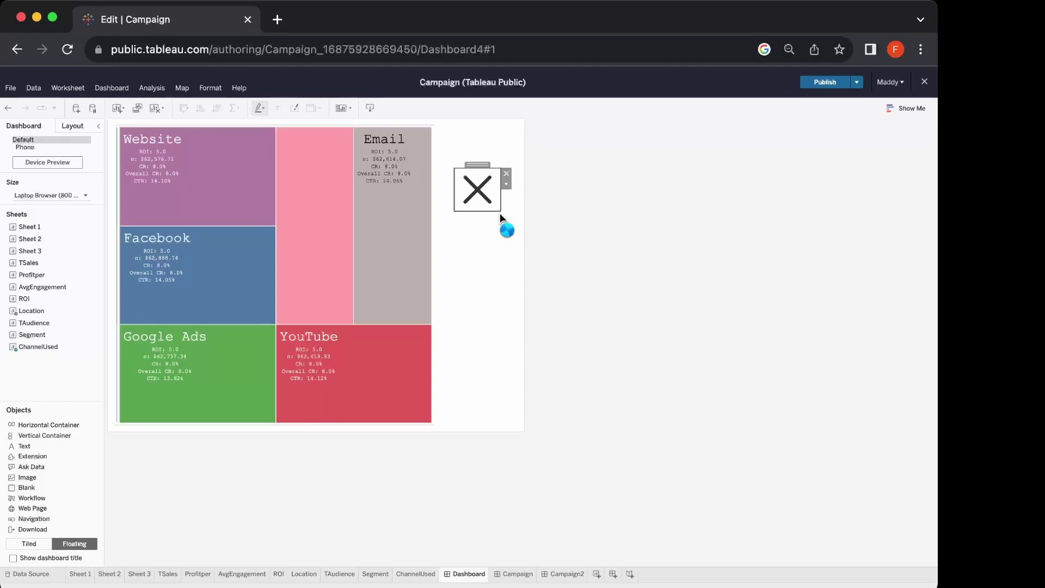
Change the show/hide button to text style, titled "Channels" when the item is shown and "Location" when it is hidden.
left_click(506, 184)
left_click(543, 196)
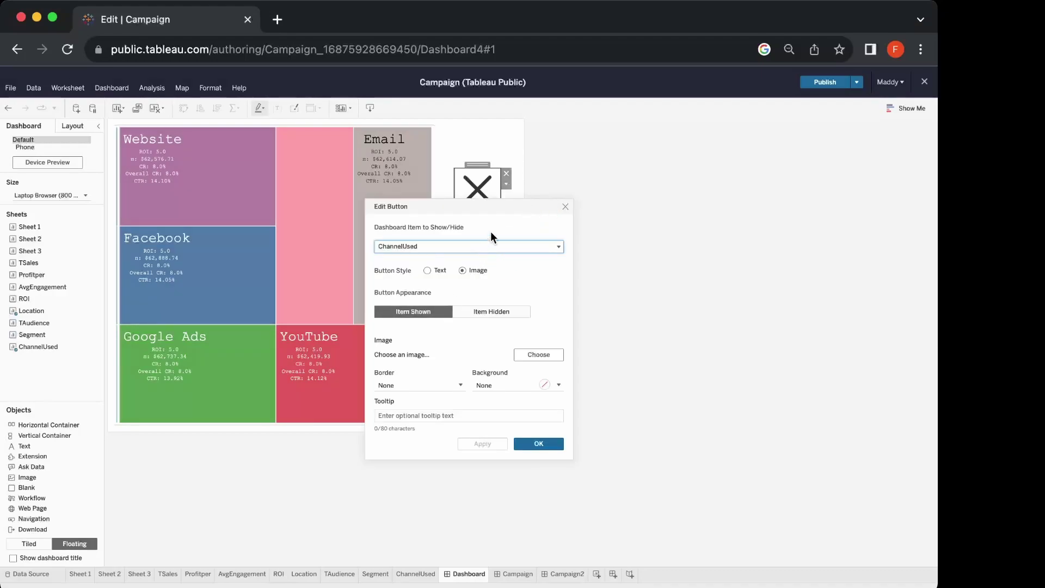
left_click(427, 270)
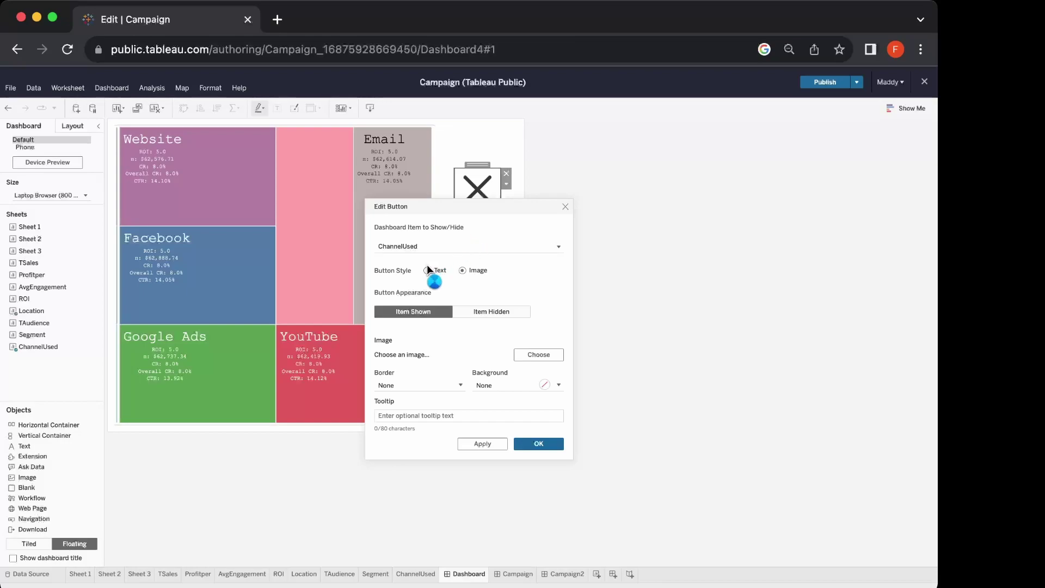
left_click_drag(487, 207, 551, 211)
left_click(474, 347)
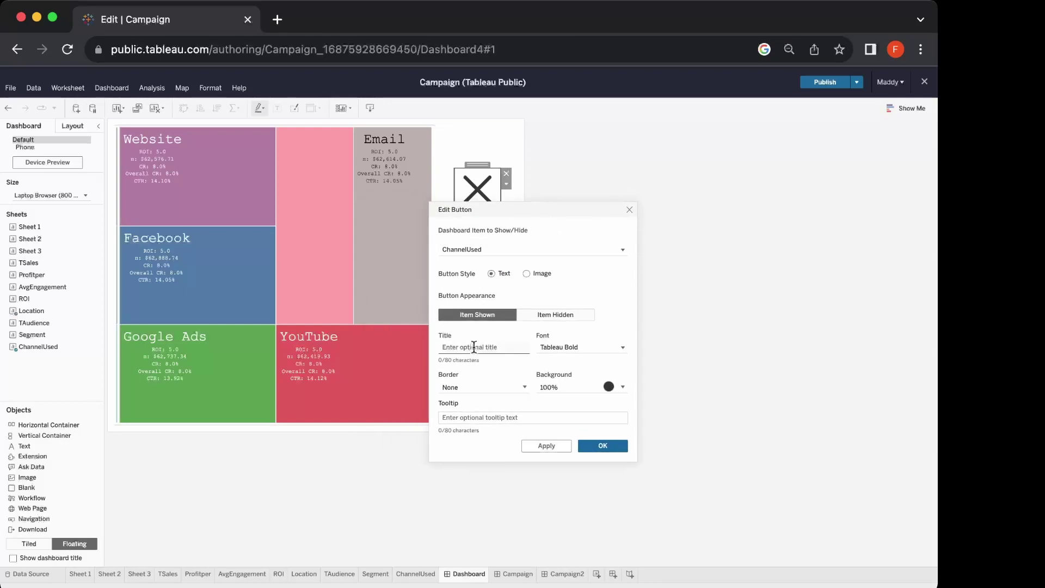
type("Channels")
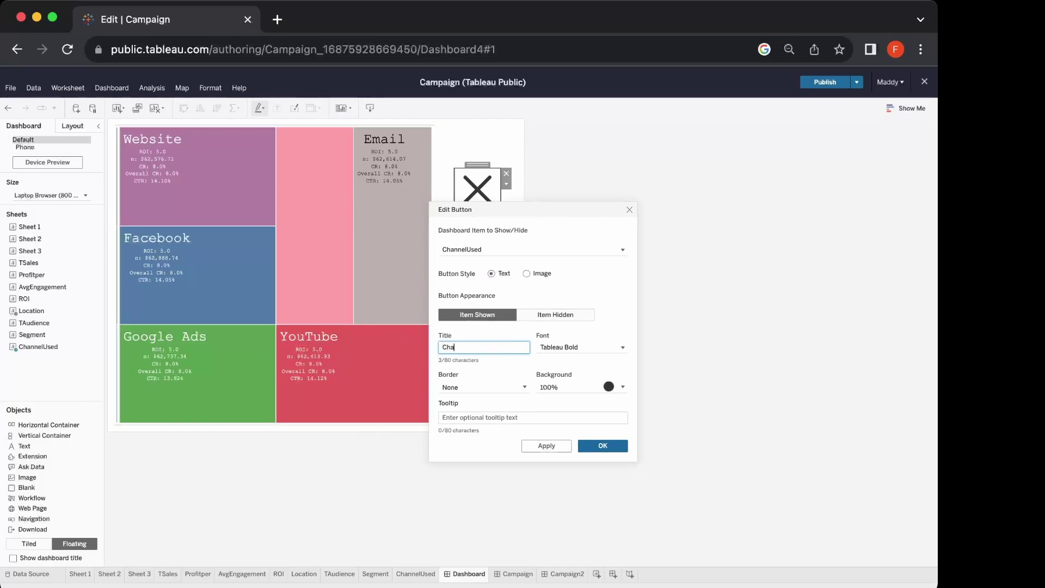
left_click(535, 315)
left_click(514, 344)
type("Location")
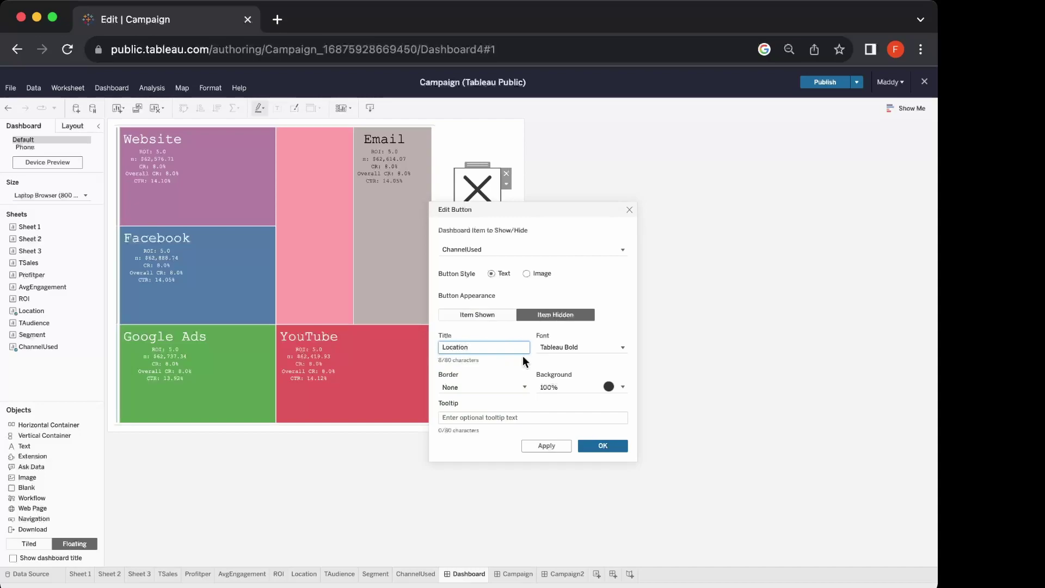
left_click(562, 445)
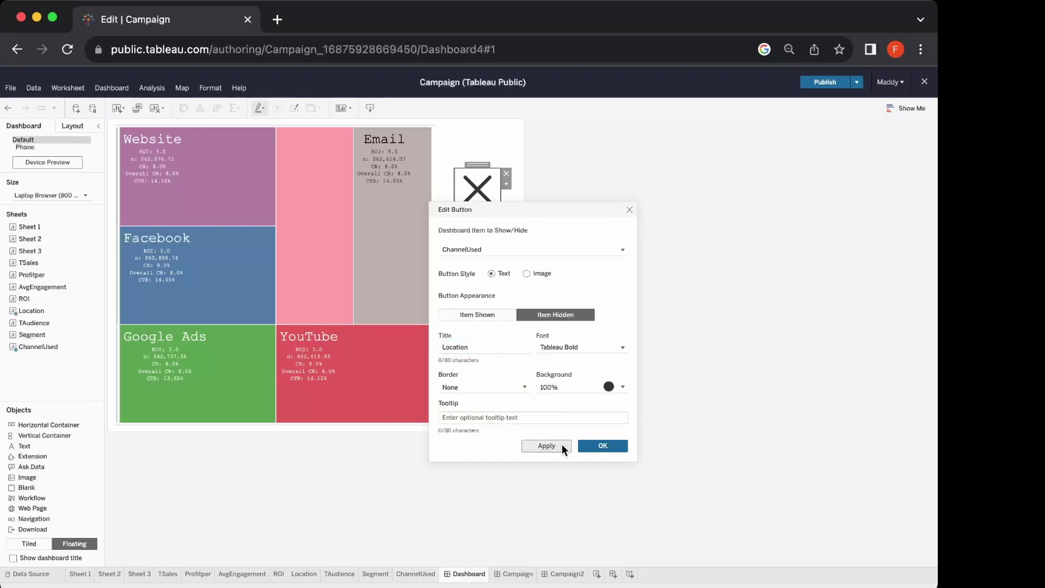
left_click(594, 446)
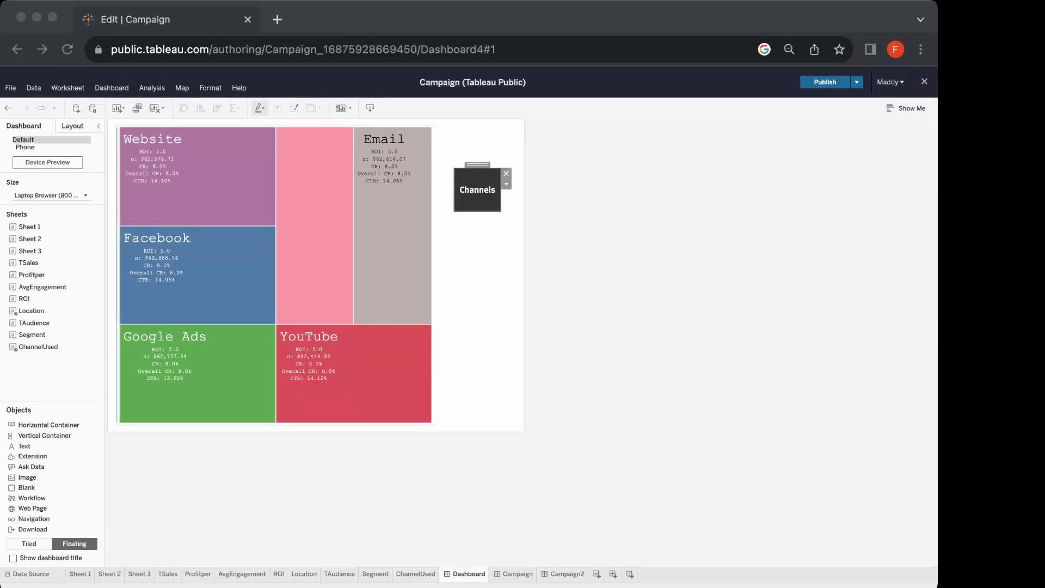
Test the show/hide button by toggling between the ChannelUsed and Location treemaps.
left_click(476, 195)
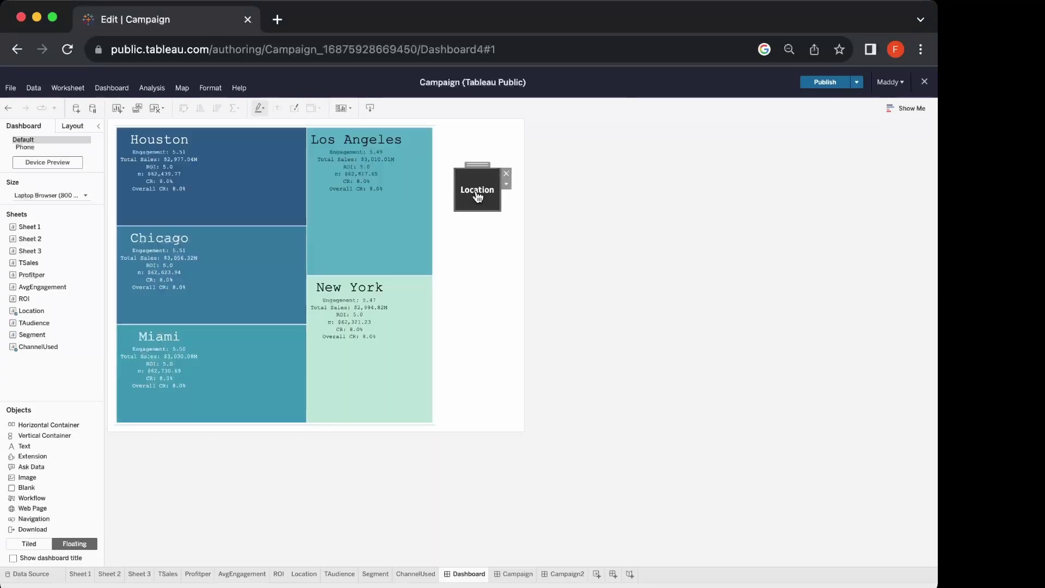
mouse_move(263, 248)
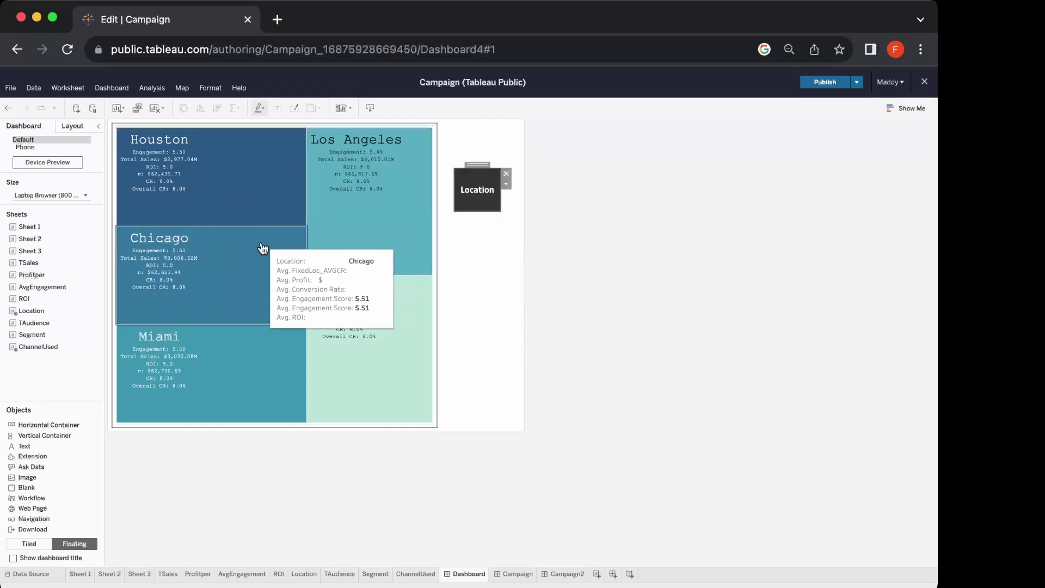
left_click(482, 195)
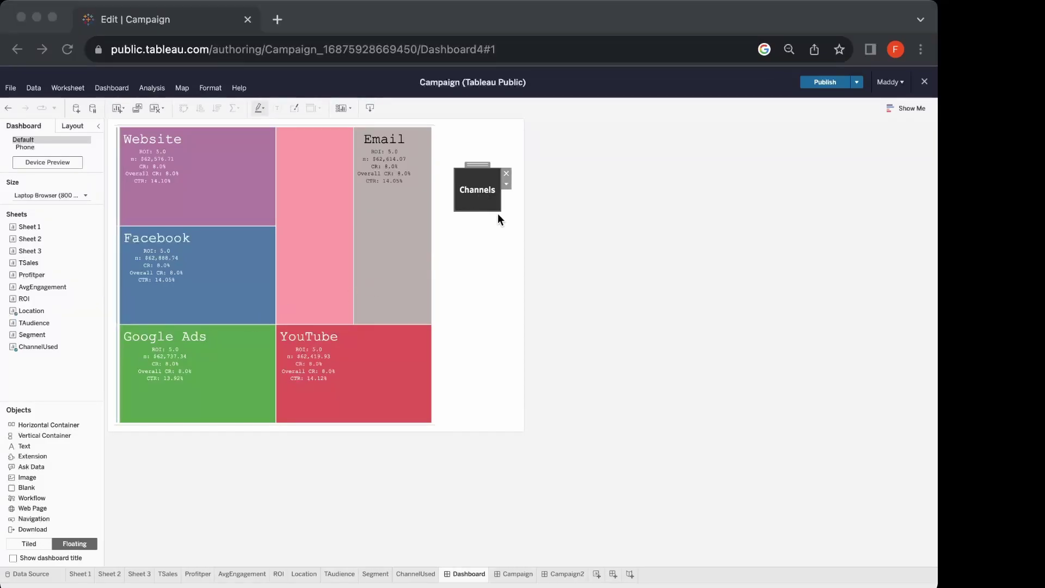
left_click(482, 189)
left_click(483, 191)
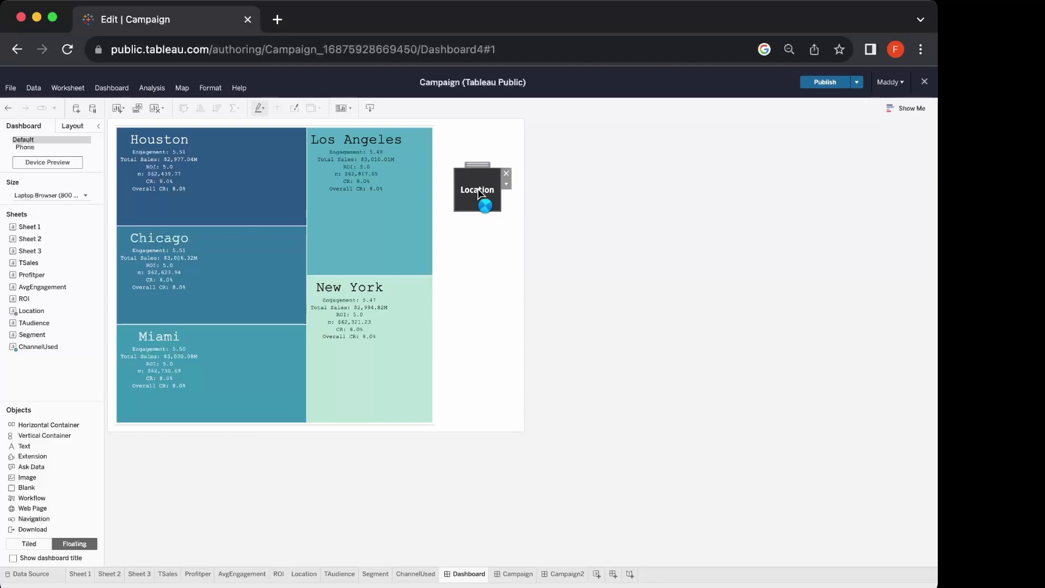
left_click(478, 191)
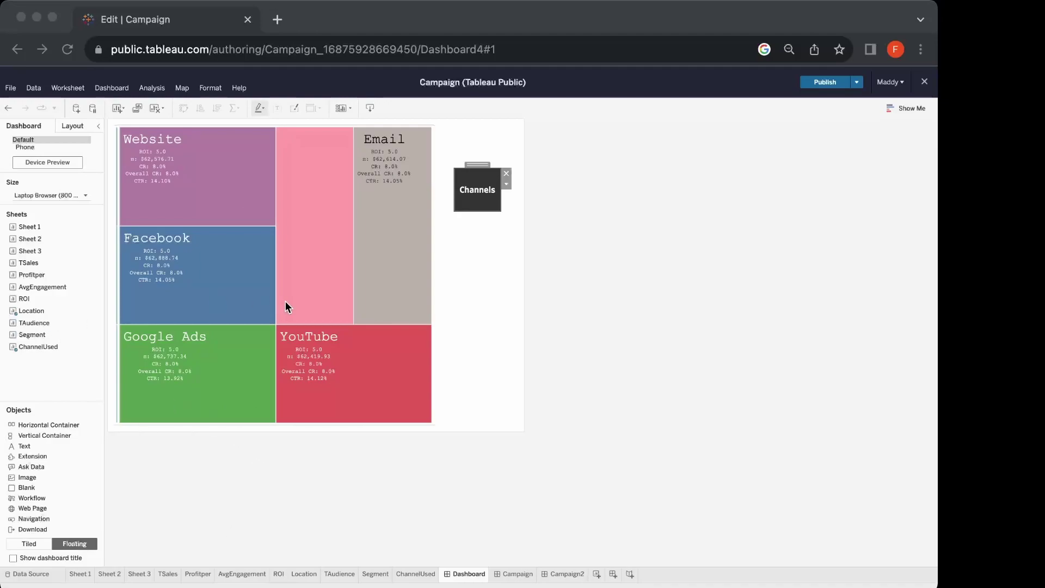
Examine the Campaign2 dashboard and the image settings of its company icon.
left_click(562, 573)
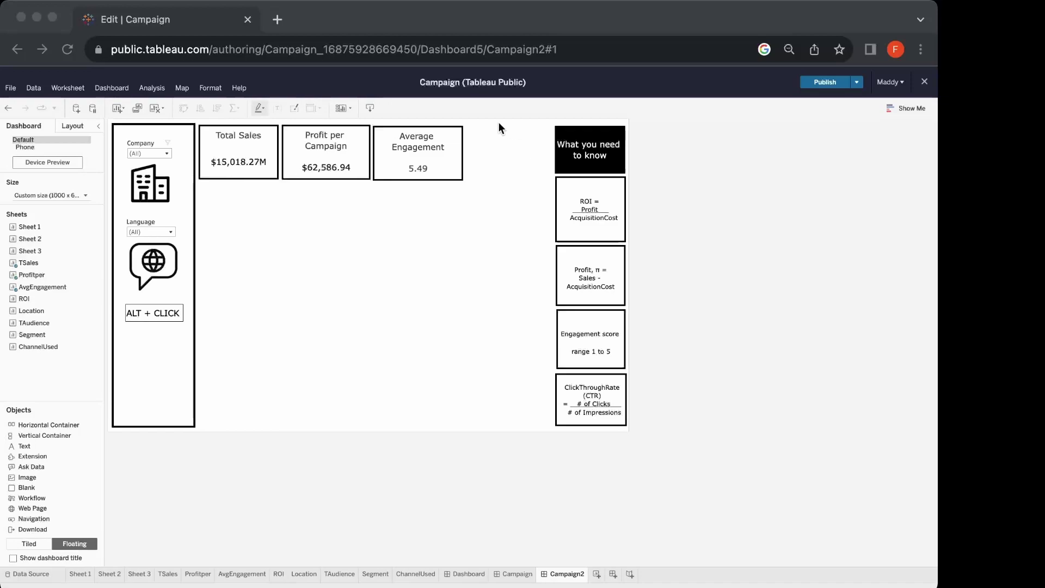
left_click(489, 161)
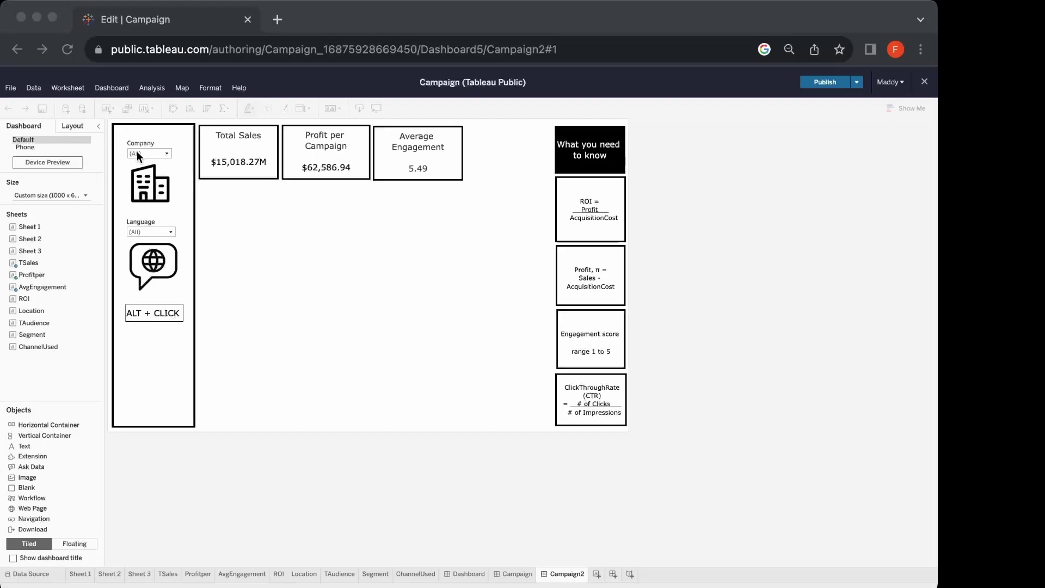
left_click(150, 192)
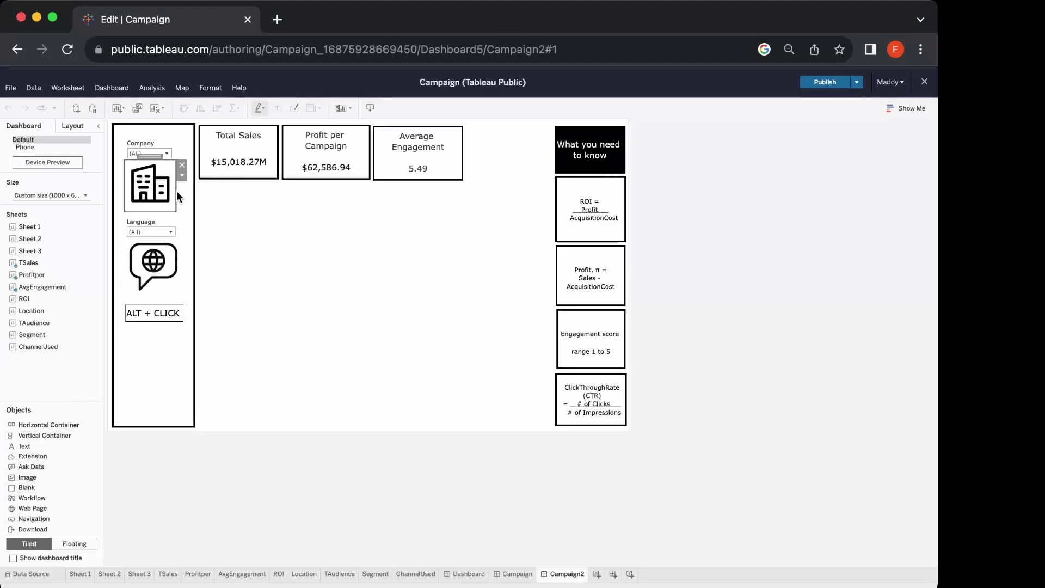
left_click(181, 176)
left_click(202, 189)
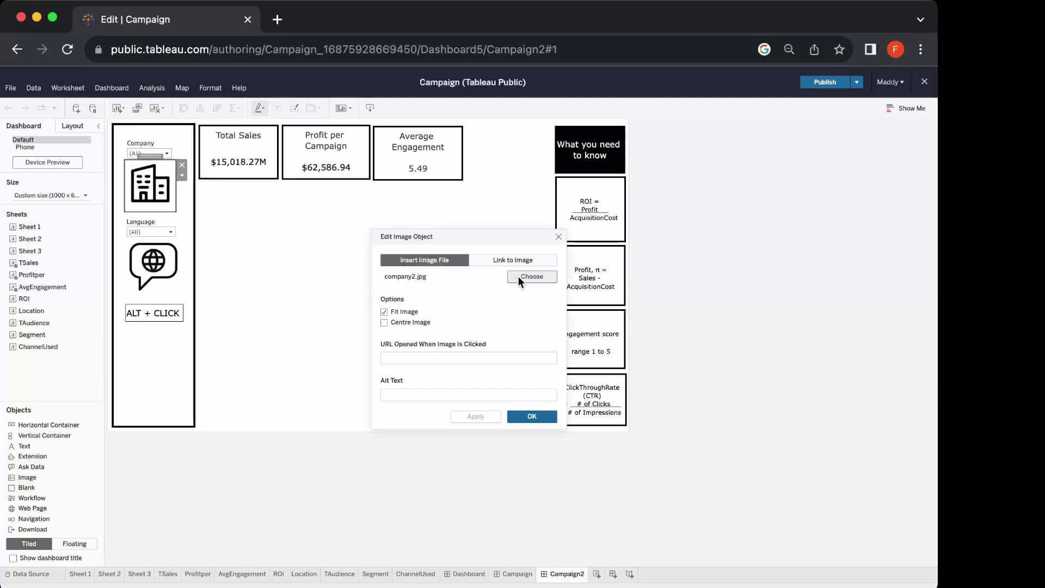
left_click(558, 237)
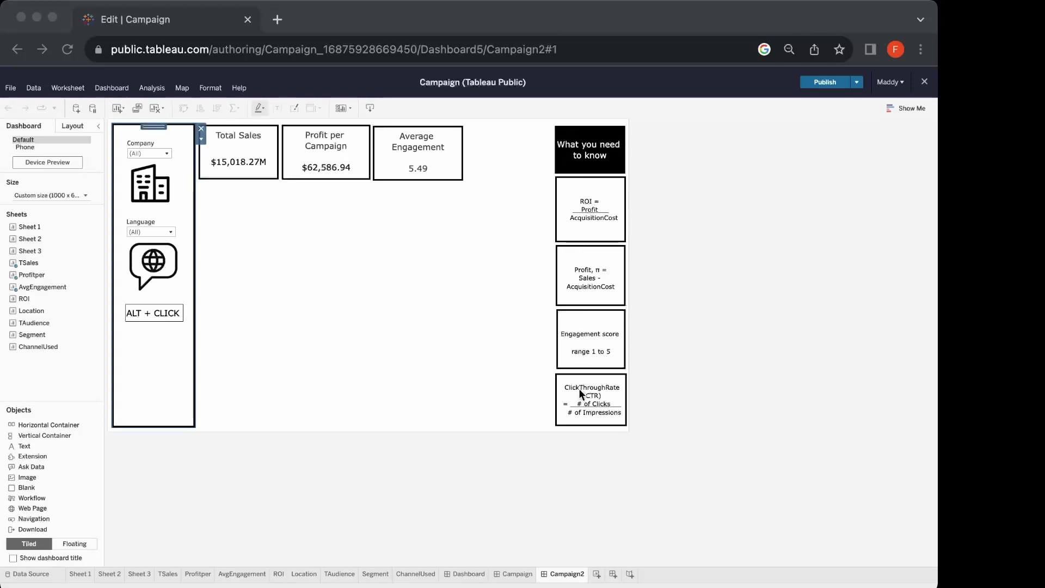
Add the ROI sheet to Campaign2 as a floating card beside Average Engagement and resize it to match the row of cards.
left_click(489, 170)
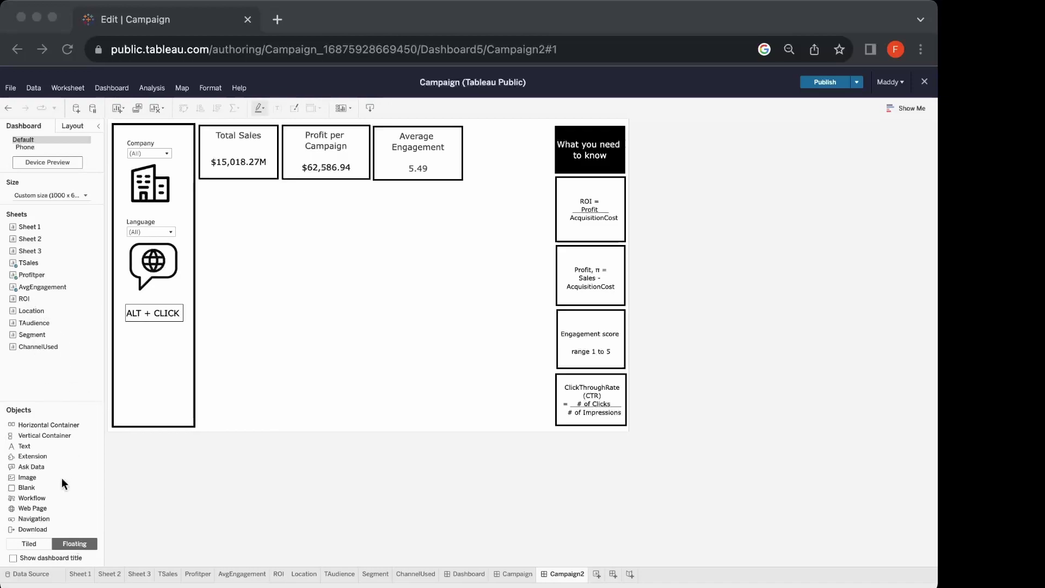
left_click(28, 298)
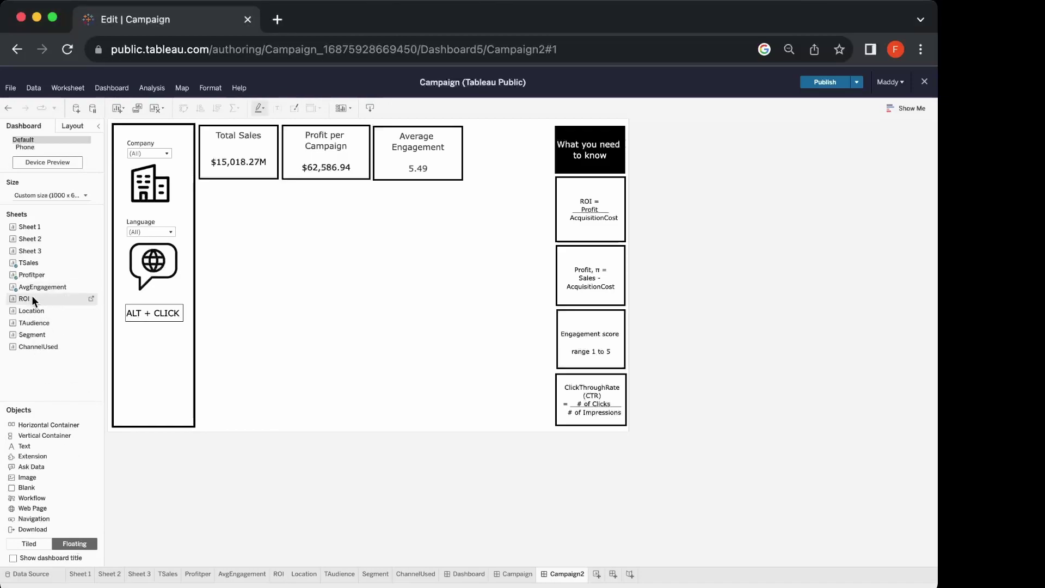
left_click_drag(23, 298, 467, 130)
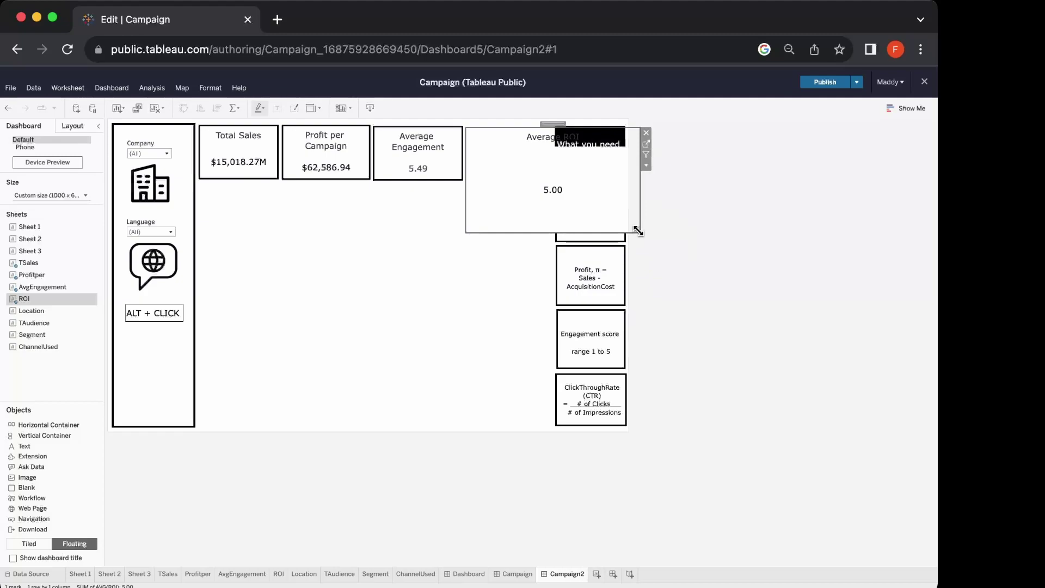
left_click_drag(637, 229, 552, 188)
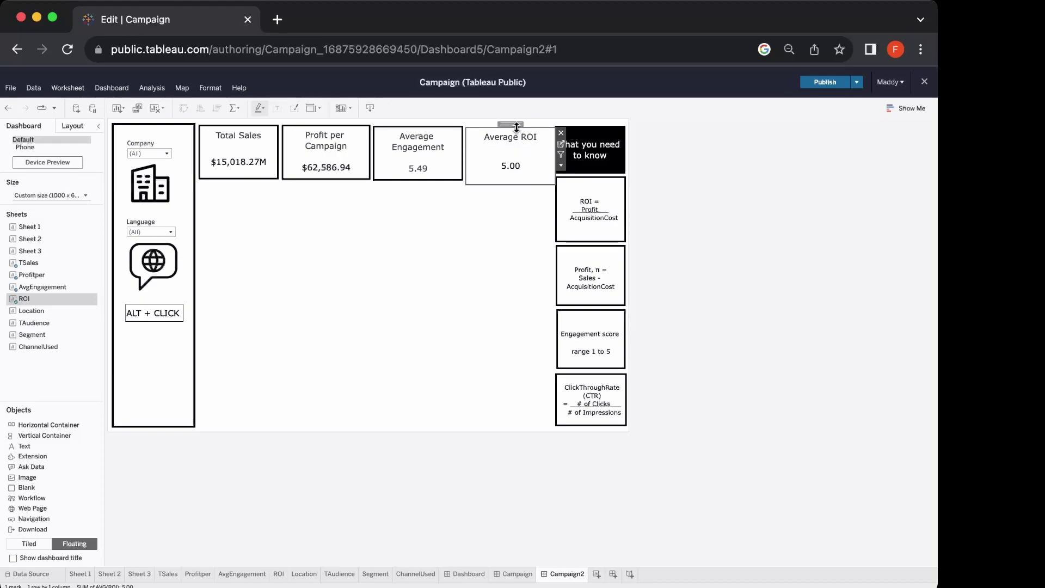
left_click_drag(517, 128, 516, 123)
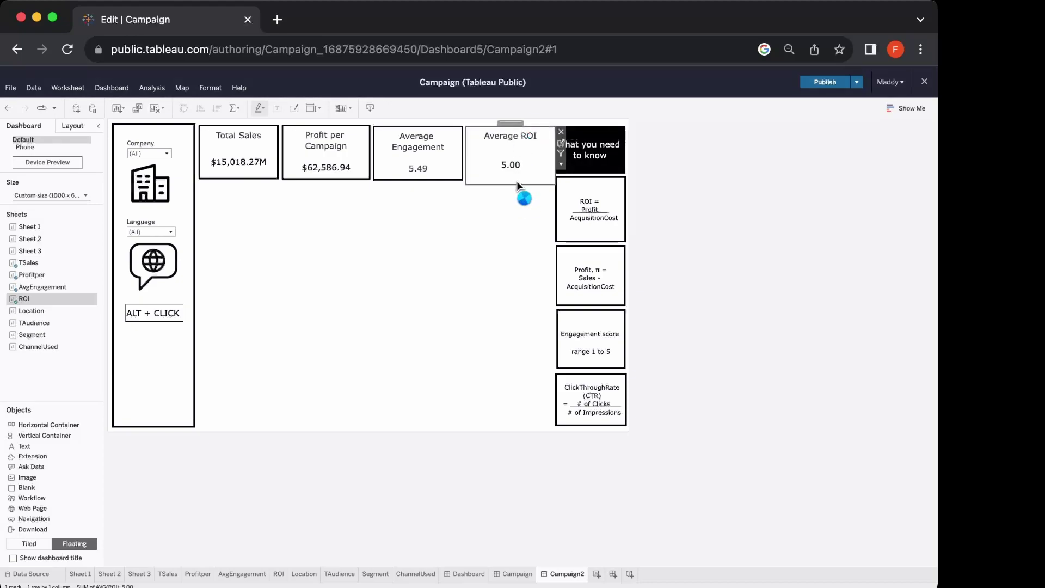
left_click_drag(518, 185, 517, 176)
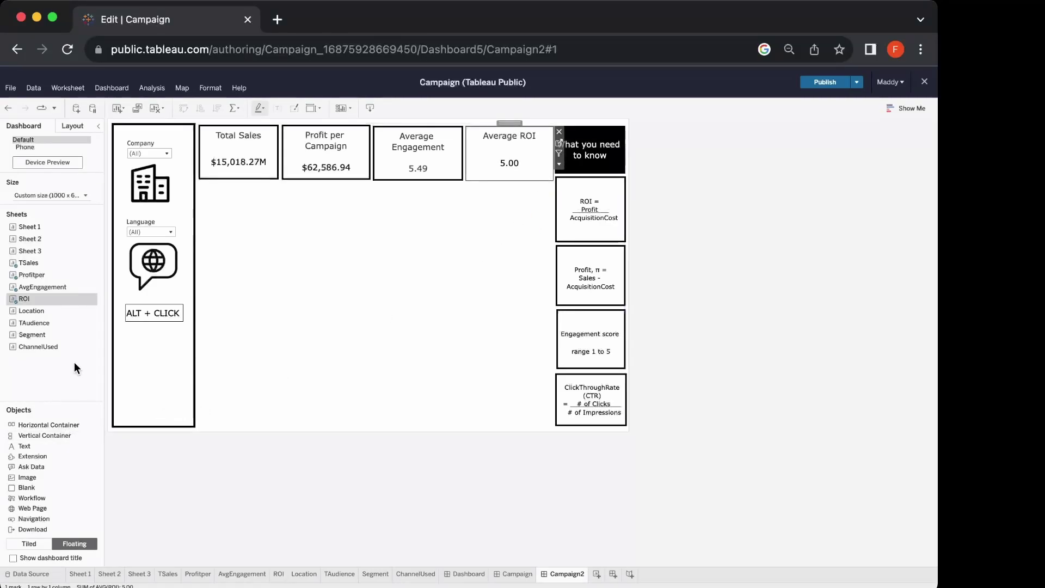
Give the Average ROI card a solid black border in the medium line thickness.
left_click(73, 126)
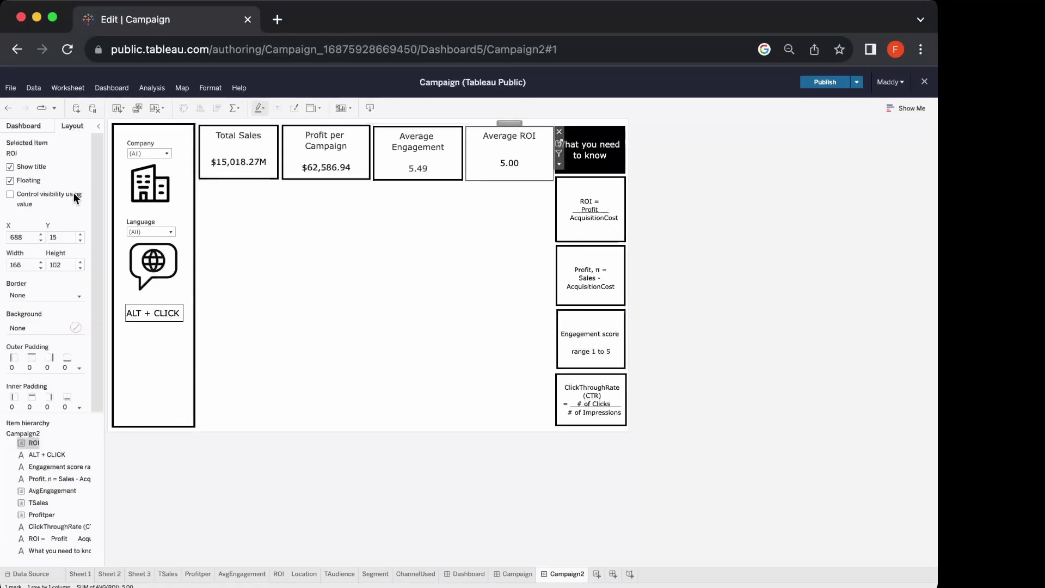
left_click(61, 297)
left_click(64, 334)
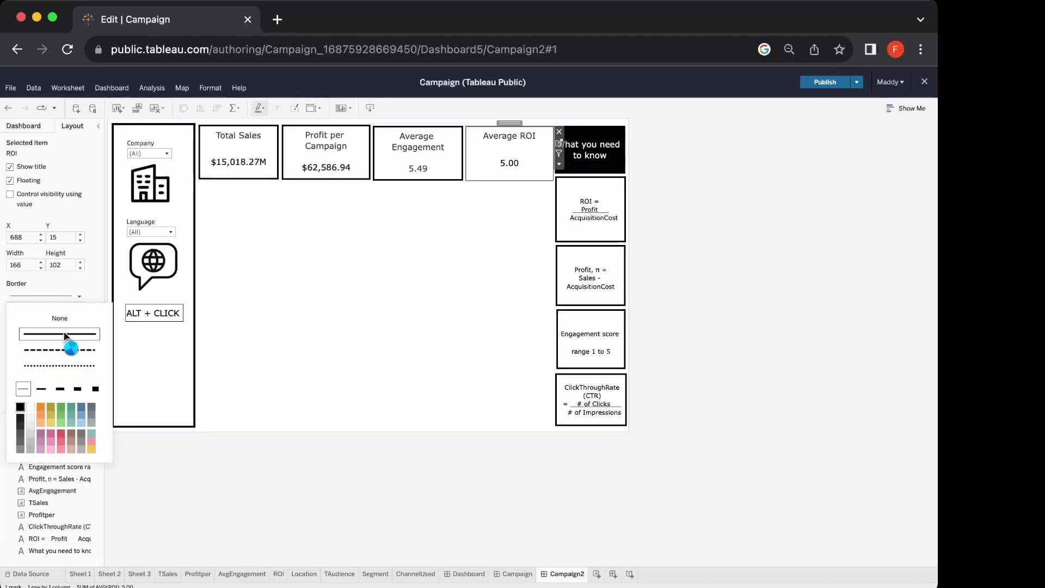
left_click(61, 389)
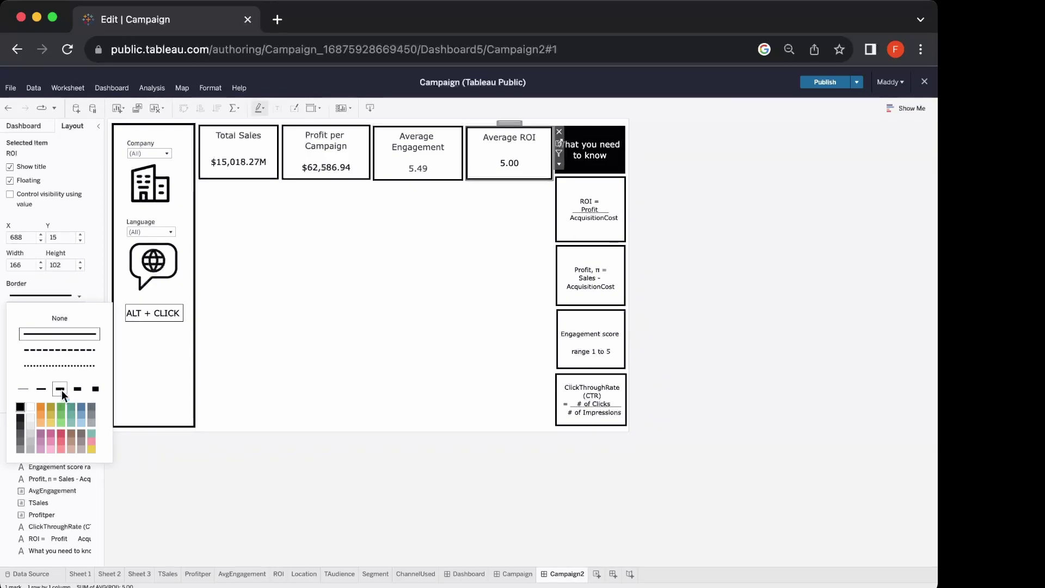
left_click(178, 449)
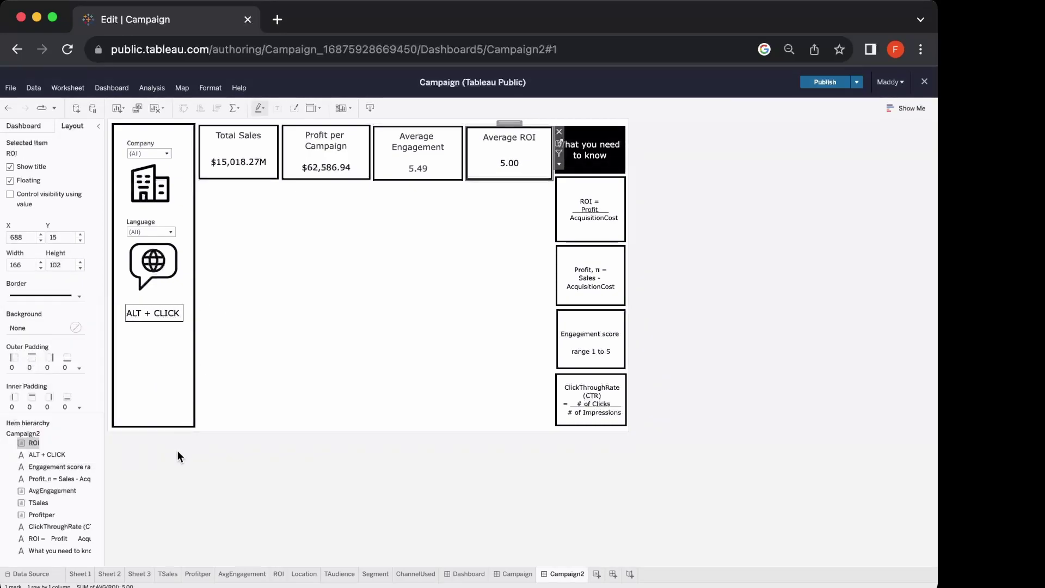
Add the Location sheet as a floating treemap below the summary cards and widen it to span the row of cards.
left_click(461, 306)
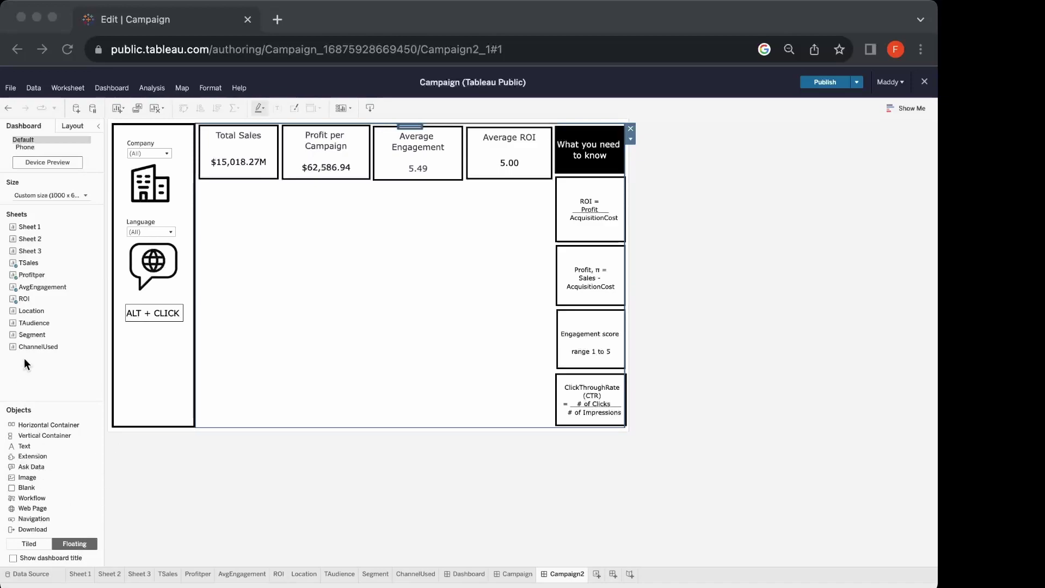
left_click_drag(37, 306, 198, 181)
left_click_drag(372, 273, 553, 274)
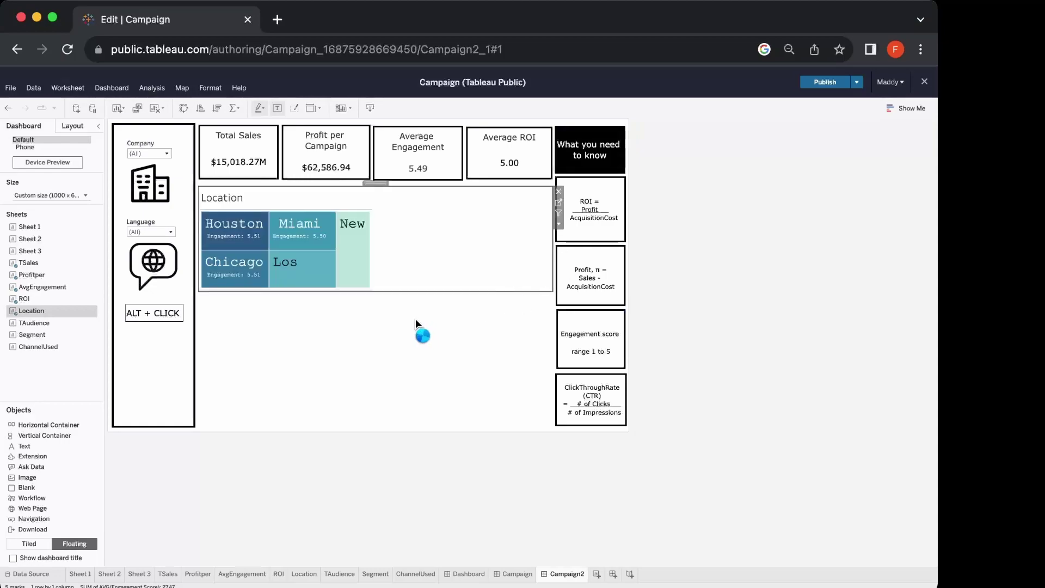